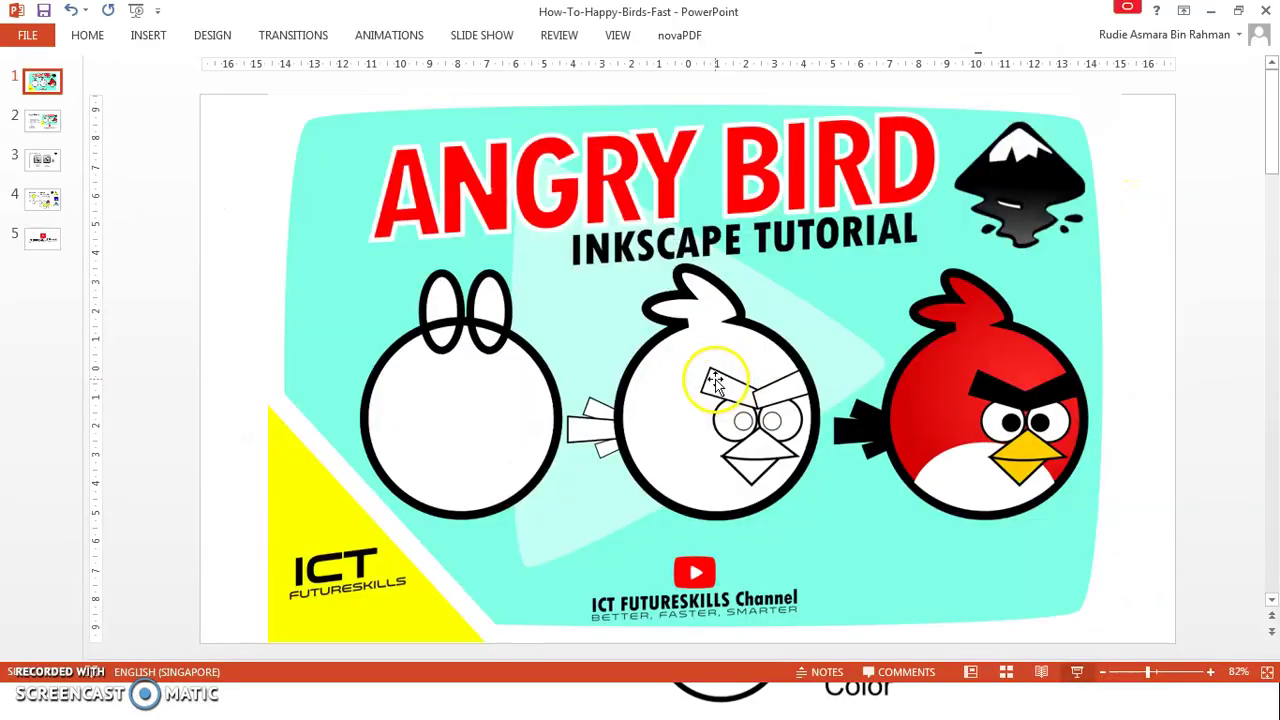
key("alt+Tab")
key("alt+Tab")
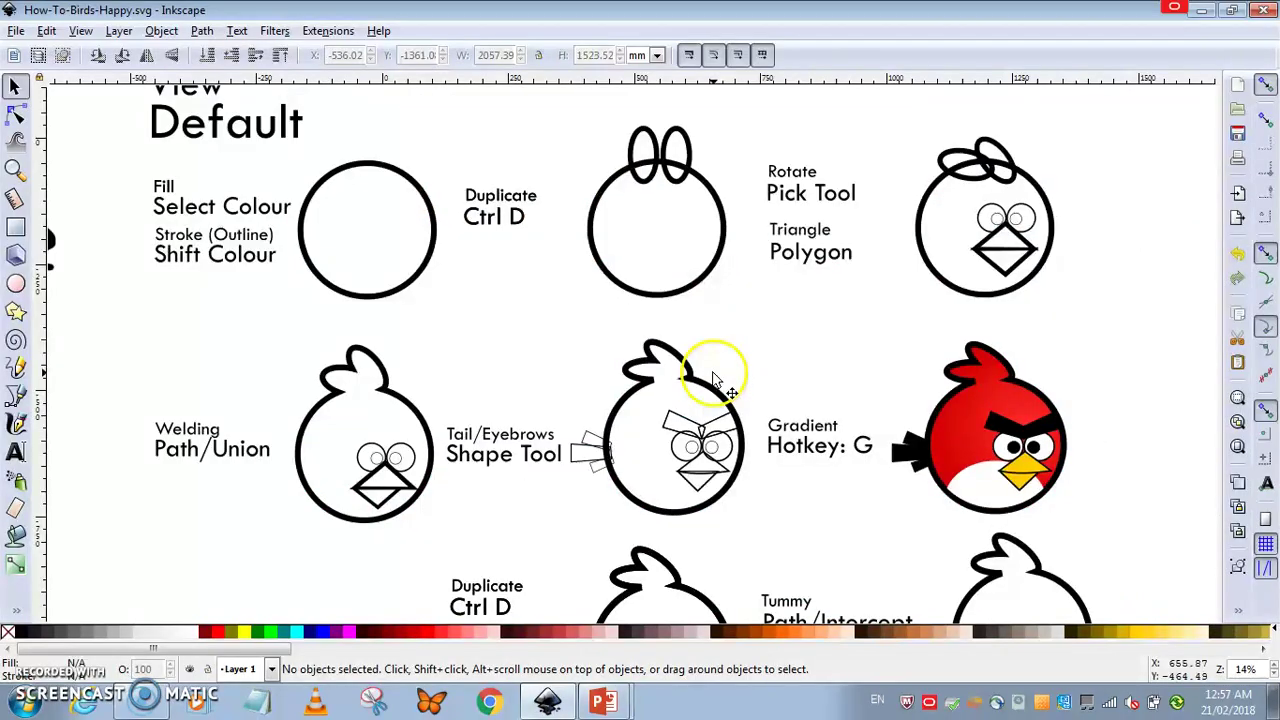
scroll(705, 345, "down", 2)
scroll(705, 345, "up", 2)
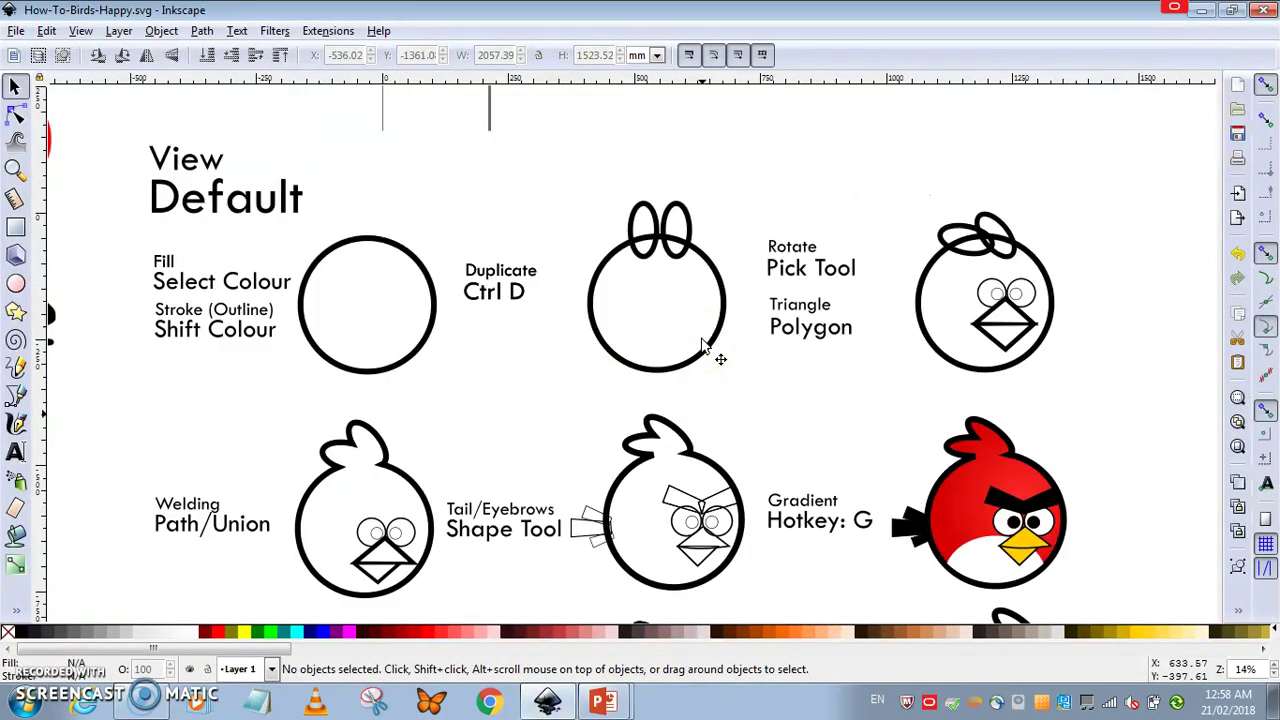
scroll(705, 345, "up", 4)
scroll(705, 343, "down", 4)
scroll(707, 344, "up", 2)
scroll(688, 333, "down", 2)
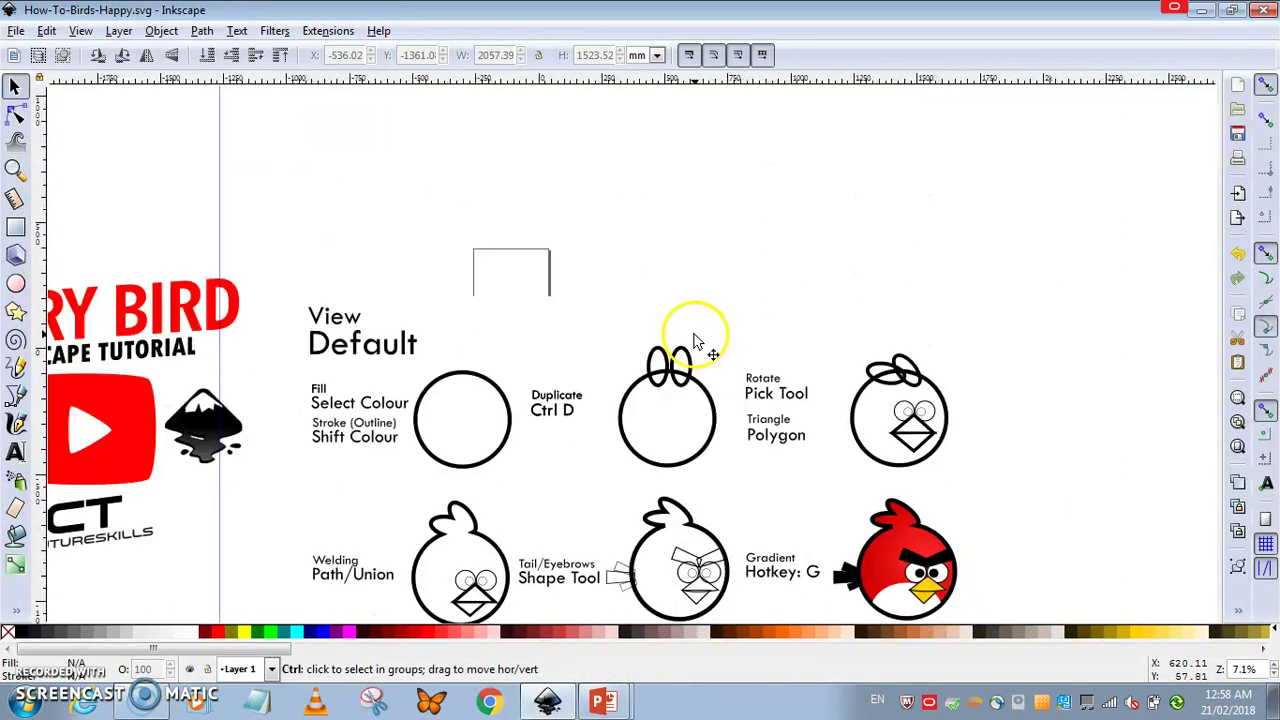
scroll(696, 335, "up", 1)
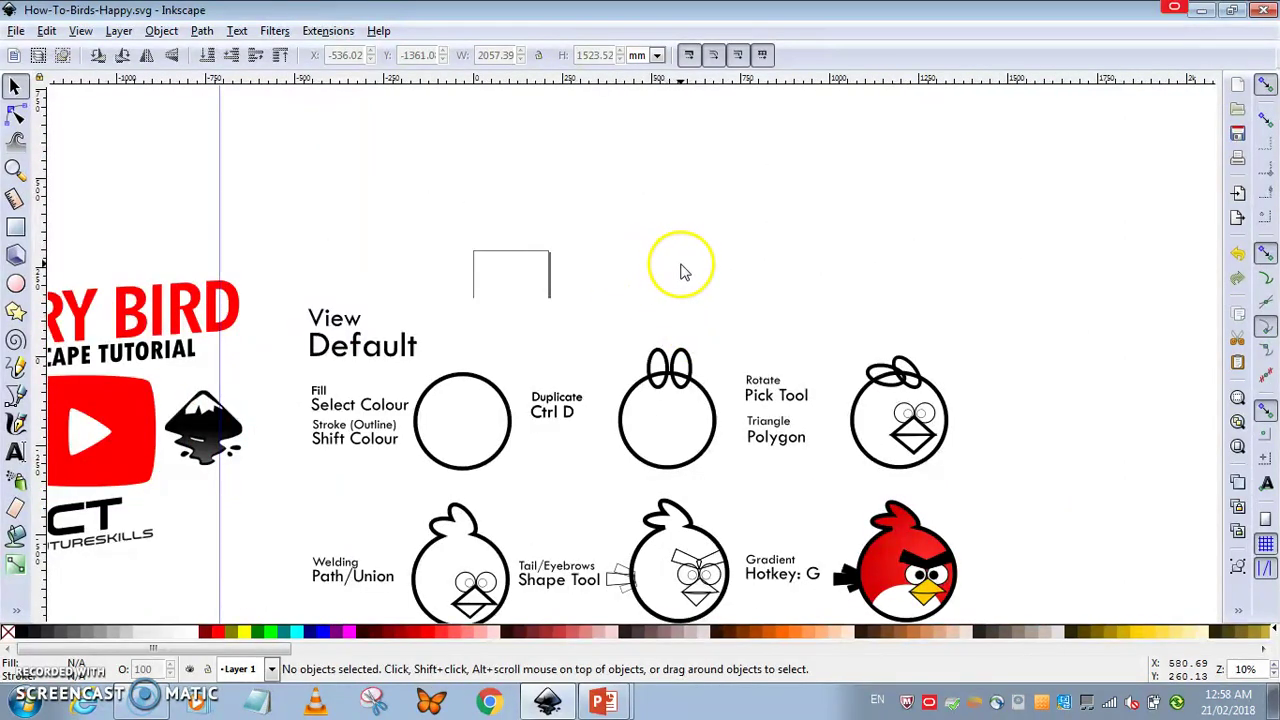
scroll(680, 271, "up", 2)
scroll(686, 271, "up", 2)
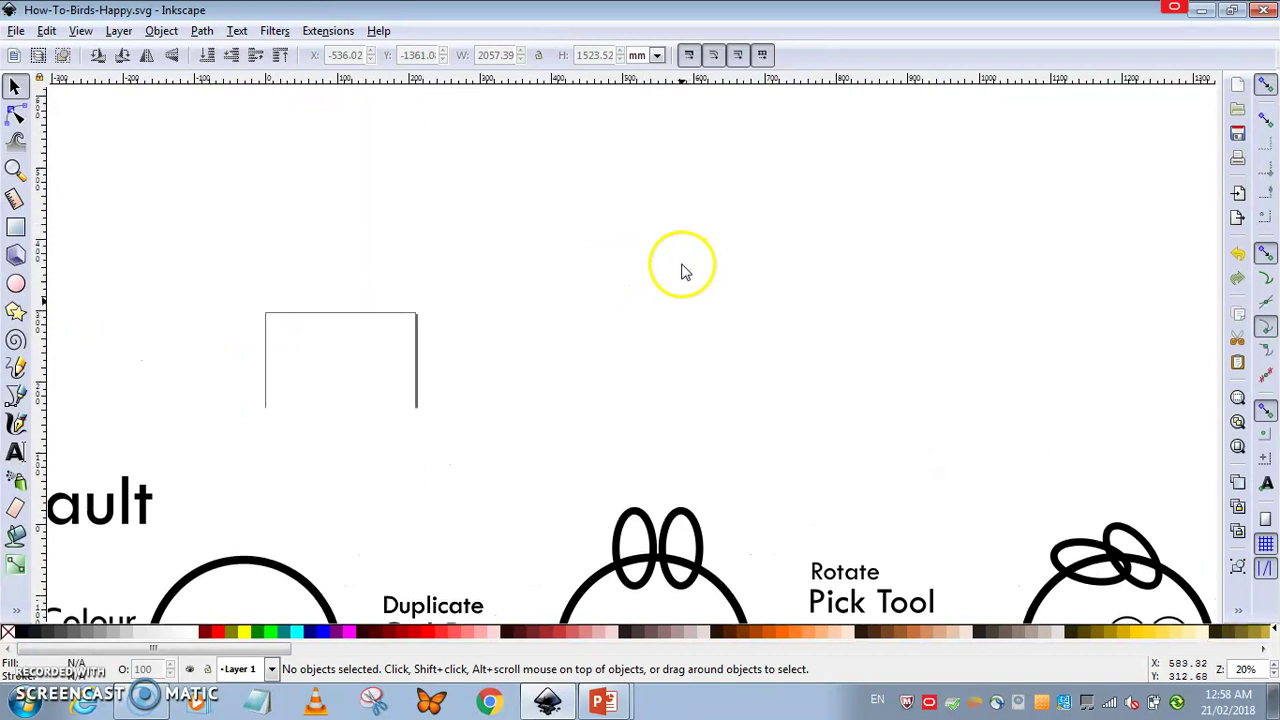
scroll(680, 270, "down", 4)
scroll(688, 260, "down", 2)
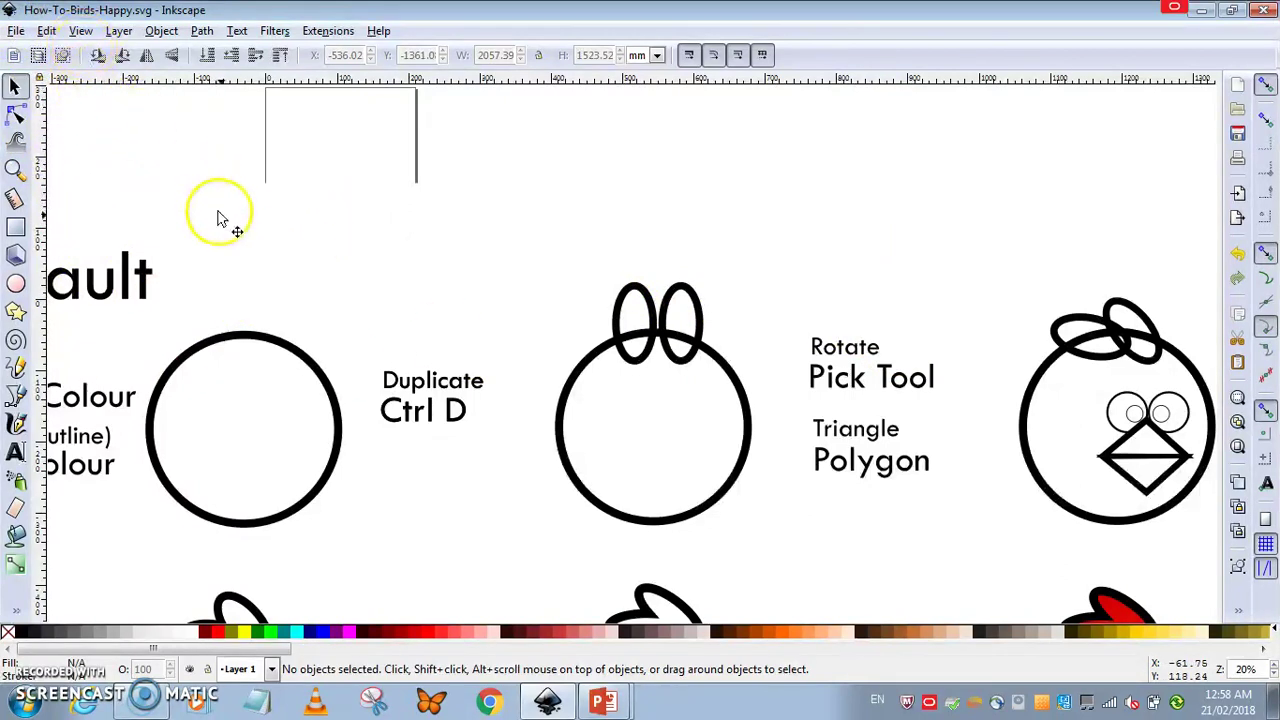
scroll(216, 288, "down", 2)
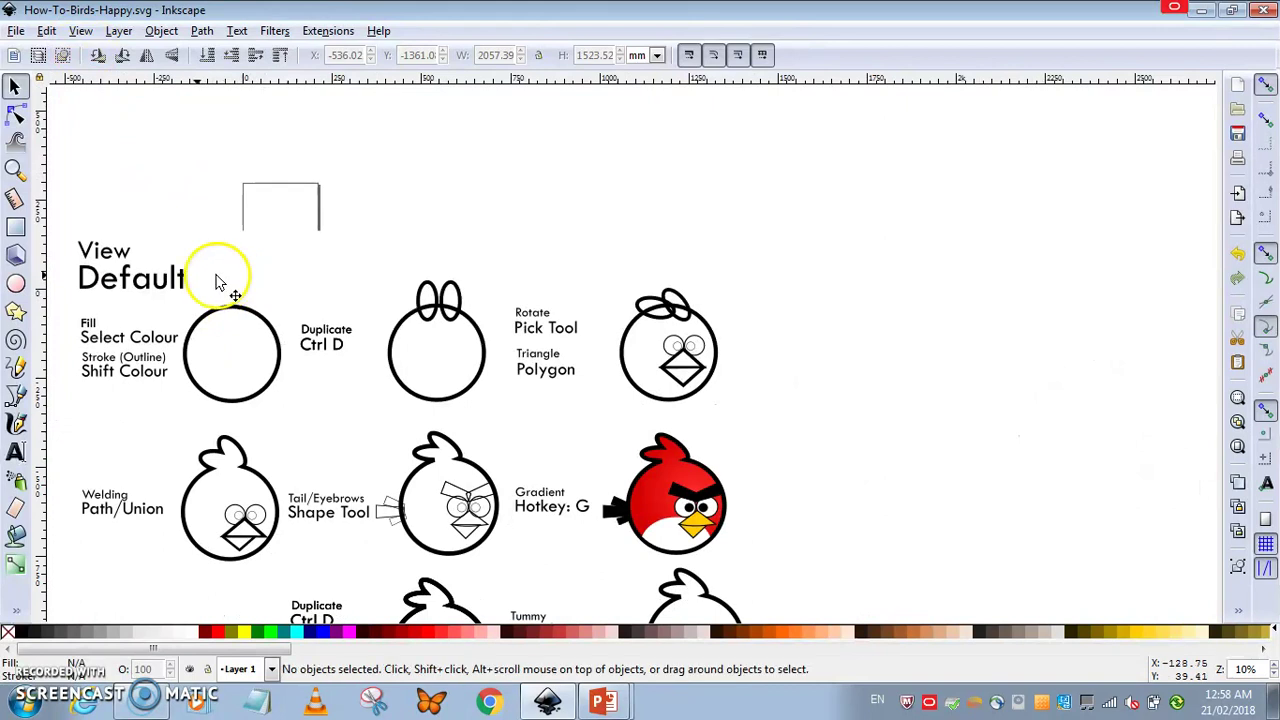
- Switch Inkscape's interface to the Default layout so the full commands bar appears
left_click(80, 31)
left_click(100, 393)
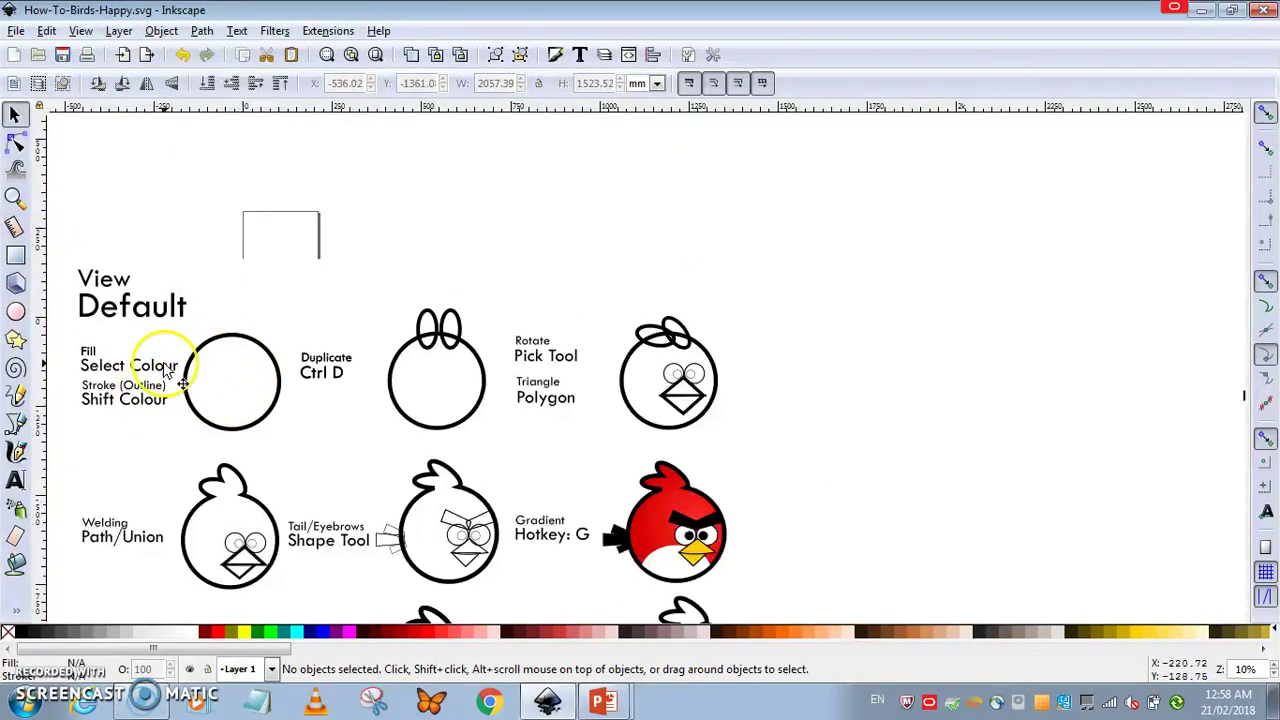
- Draw a trial ellipse right of the reference birds, test red and yellow fills, then delete it
left_click(17, 313)
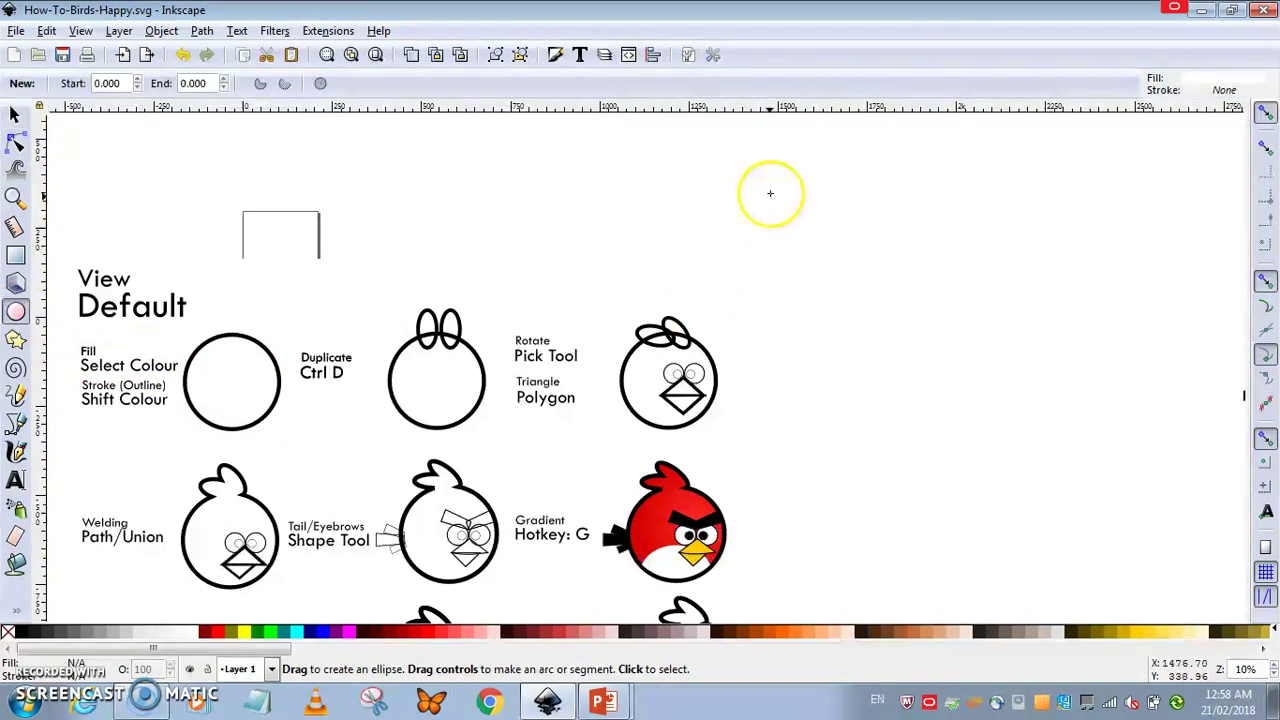
left_click_drag(772, 191, 1062, 413)
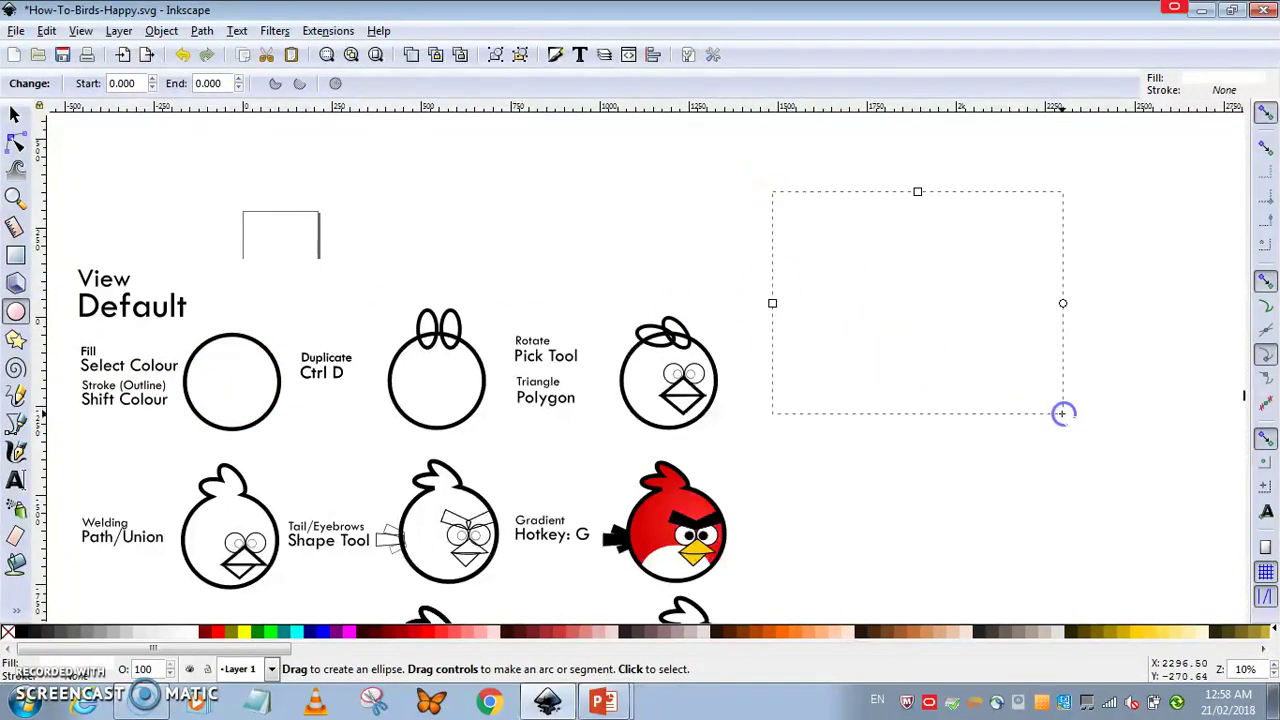
left_click(213, 633)
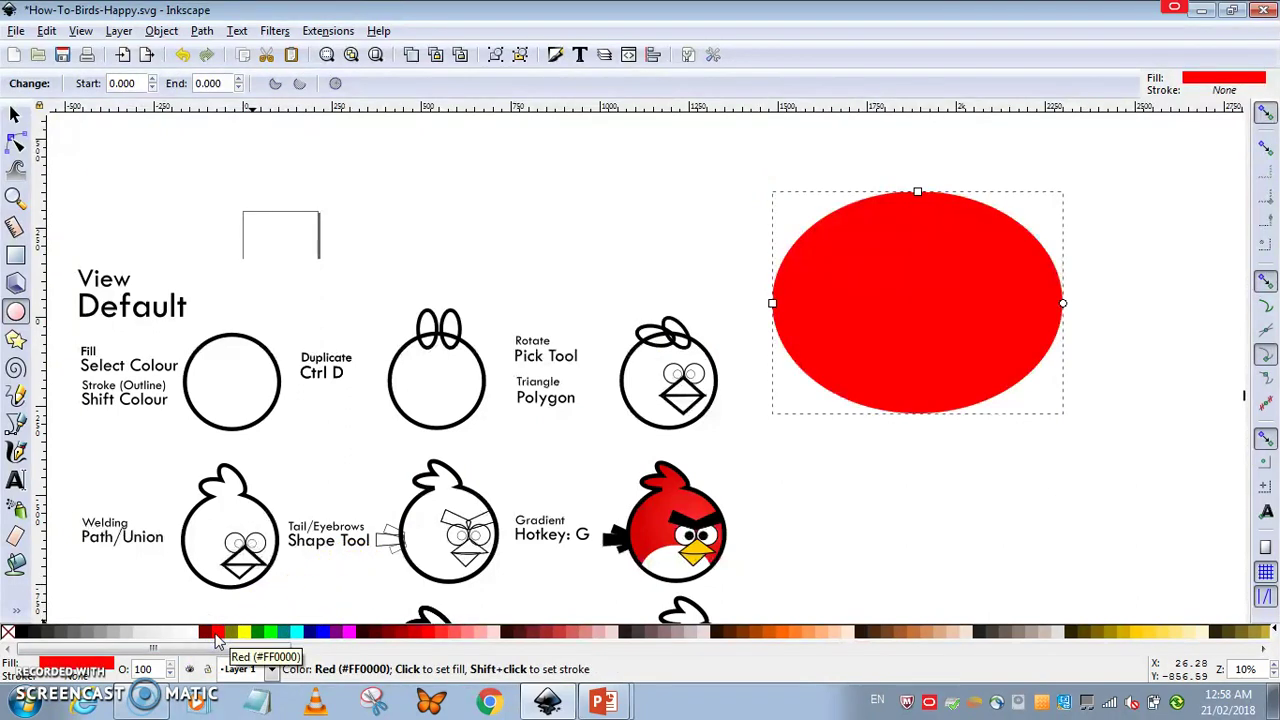
left_click(7, 635)
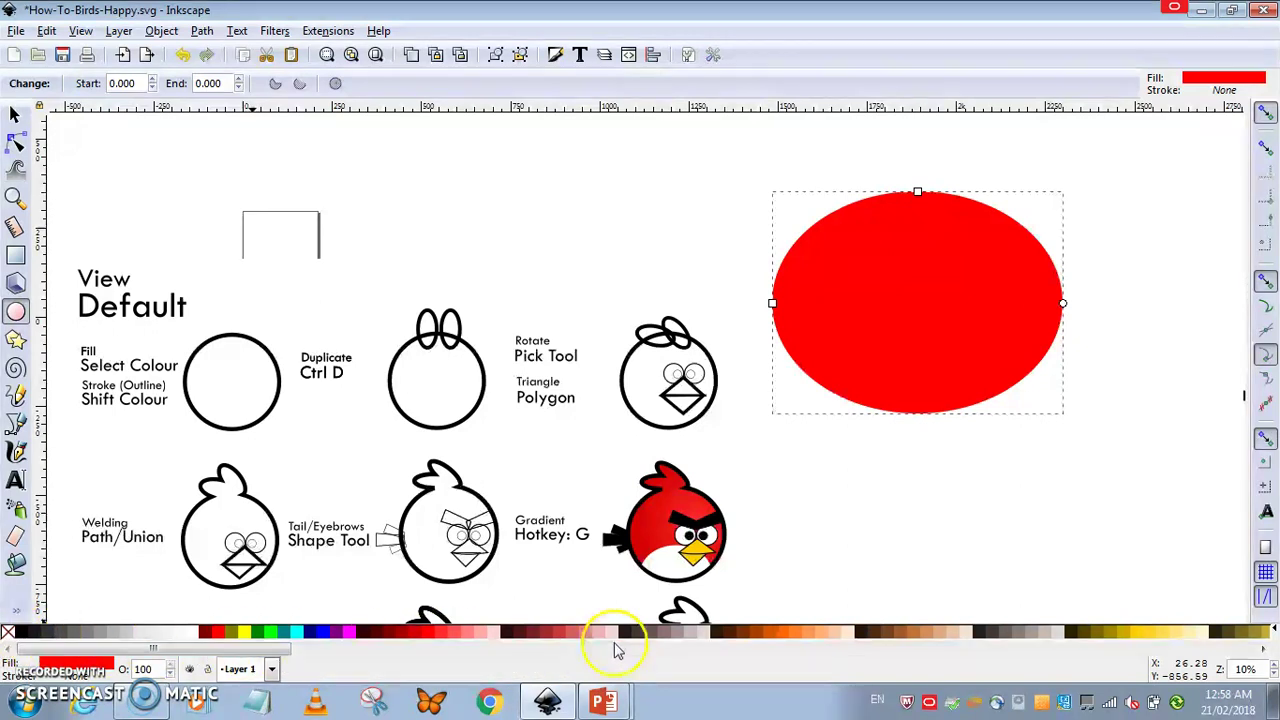
mouse_move(275, 648)
left_mouse_down()
mouse_move(963, 640)
mouse_move(745, 683)
mouse_move(185, 680)
left_mouse_up()
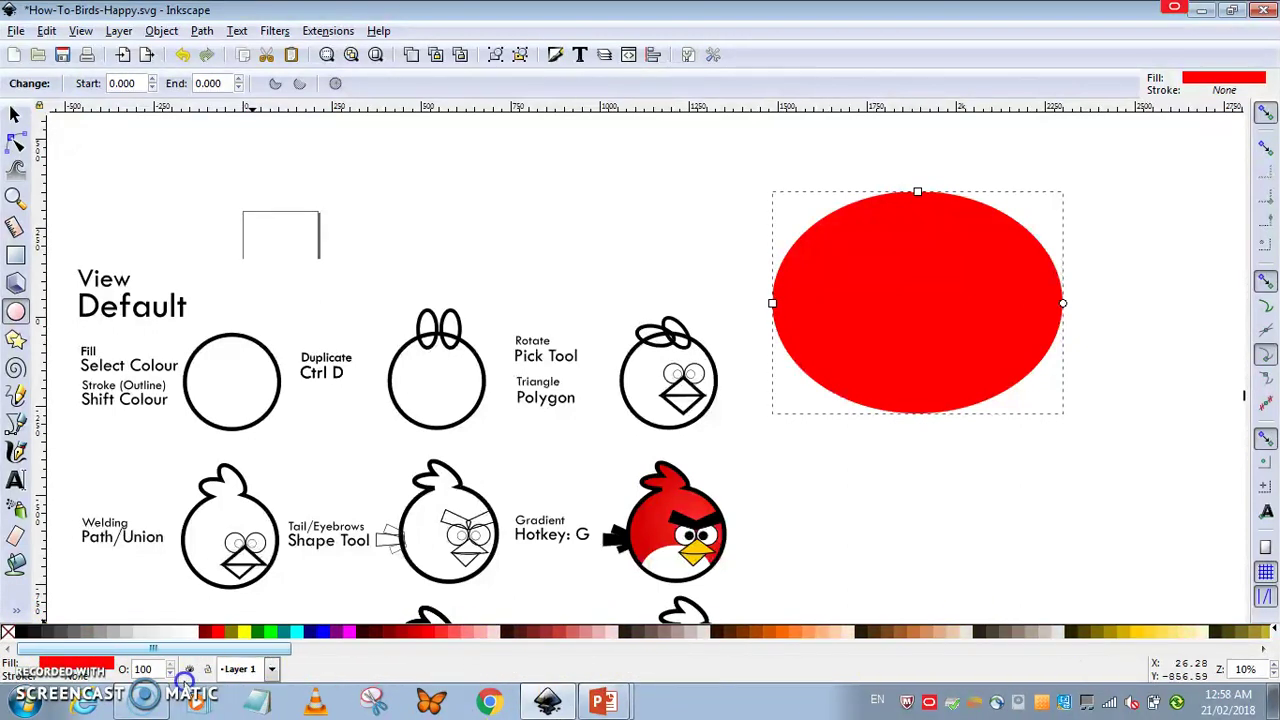
left_click(231, 631)
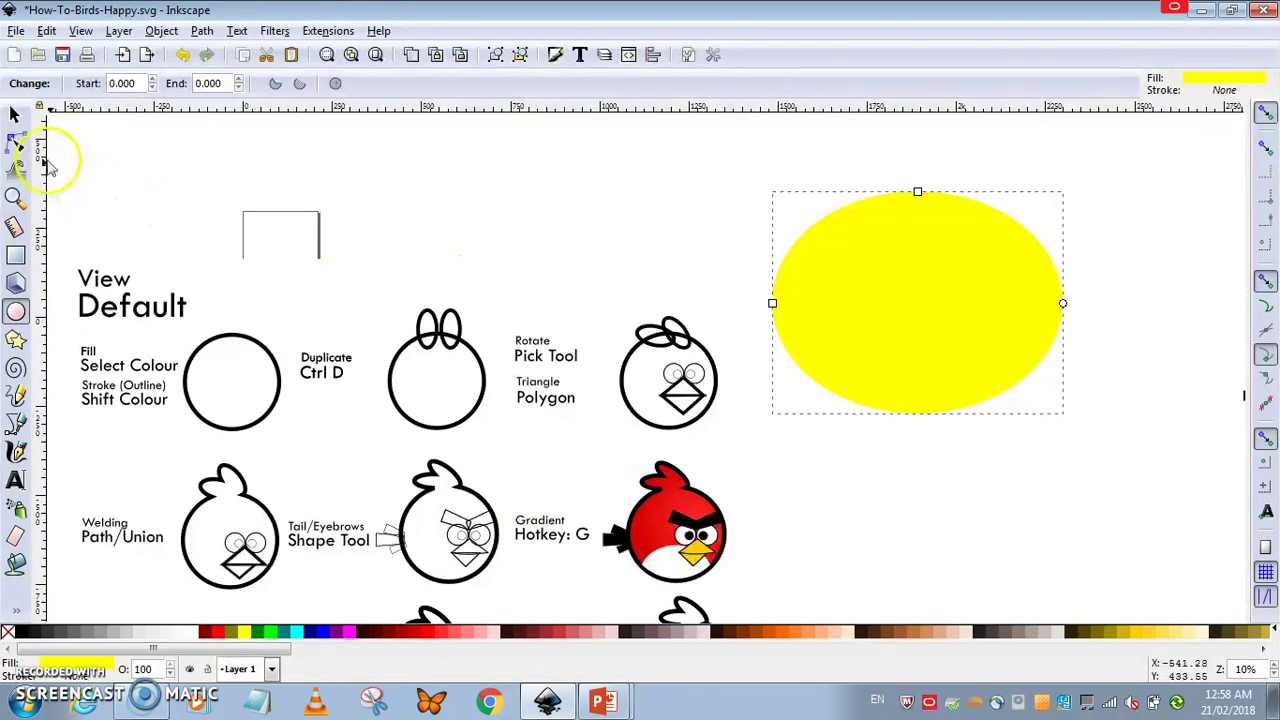
left_click(16, 115)
left_click(890, 278)
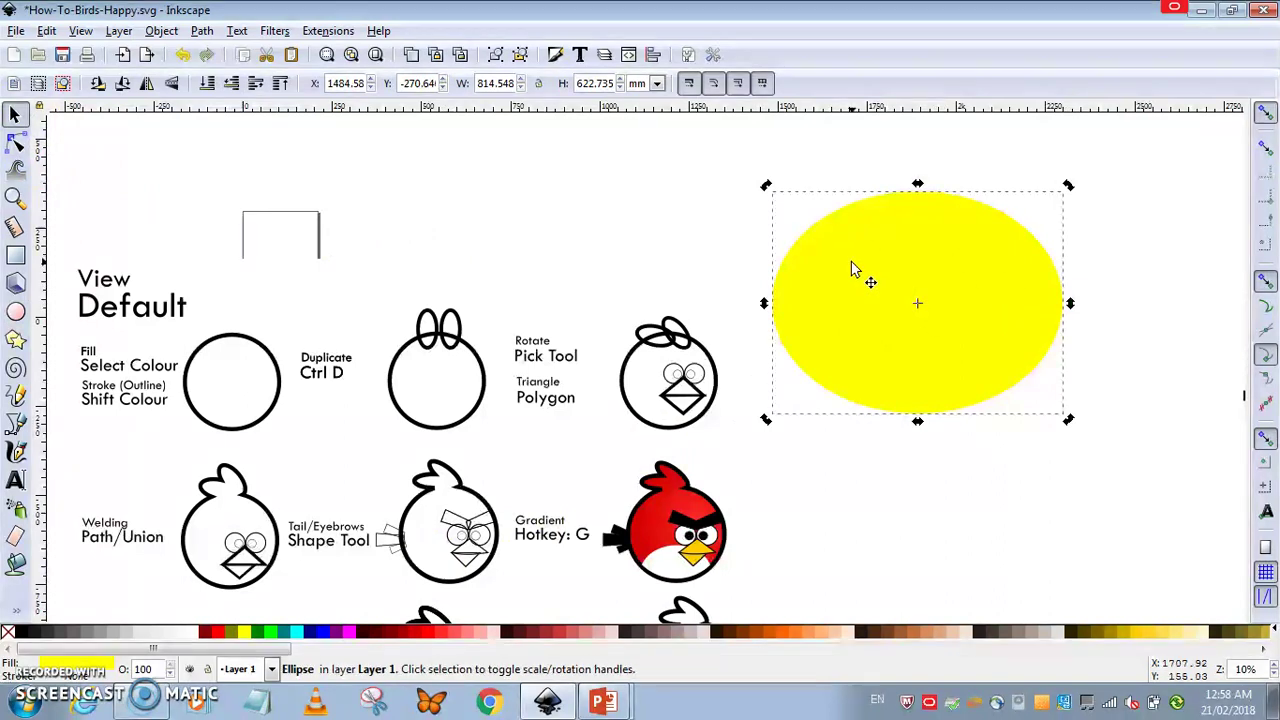
key("Delete")
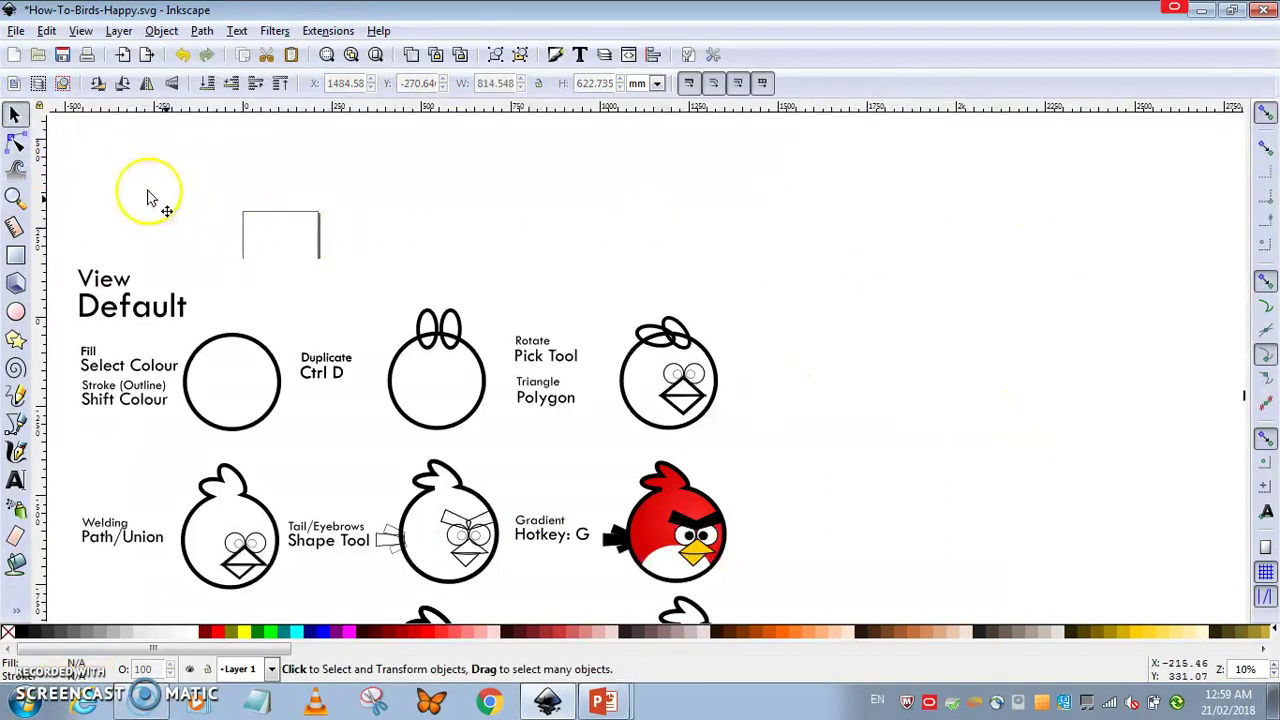
- Ctrl-drag a perfectly round yellow circle on the right and select it
left_click(17, 312)
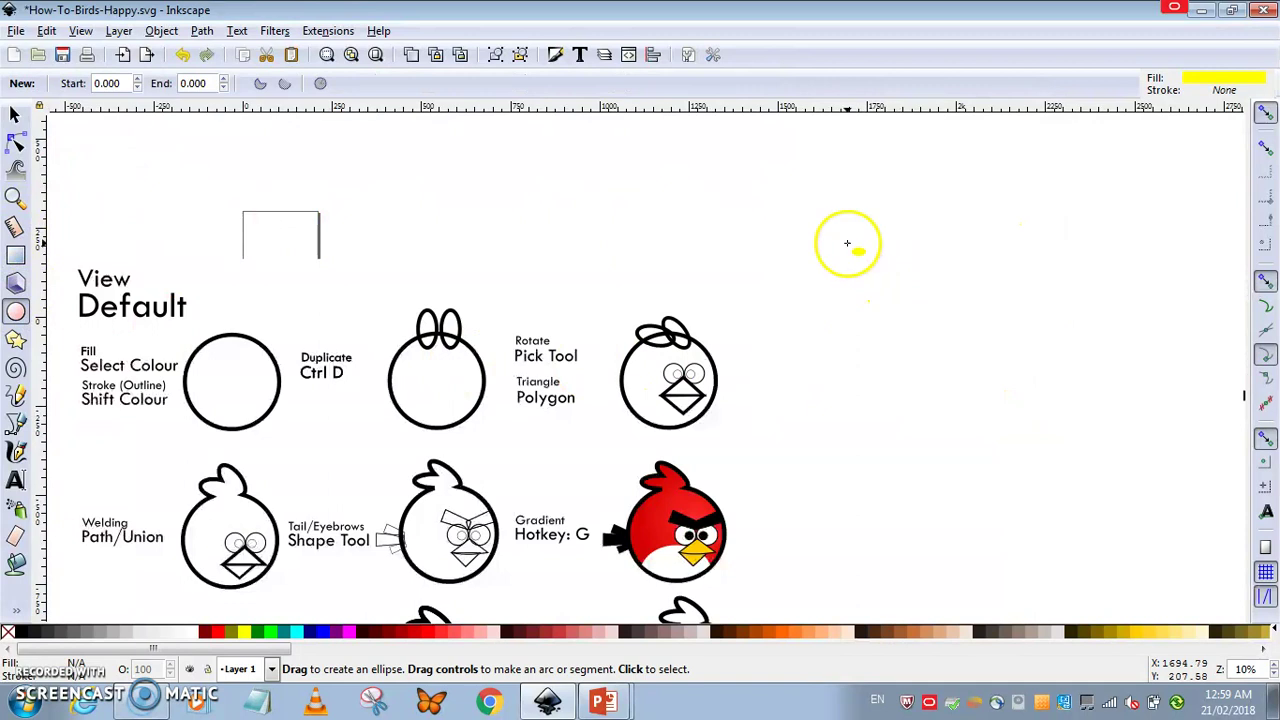
left_click_drag(807, 214, 1167, 502)
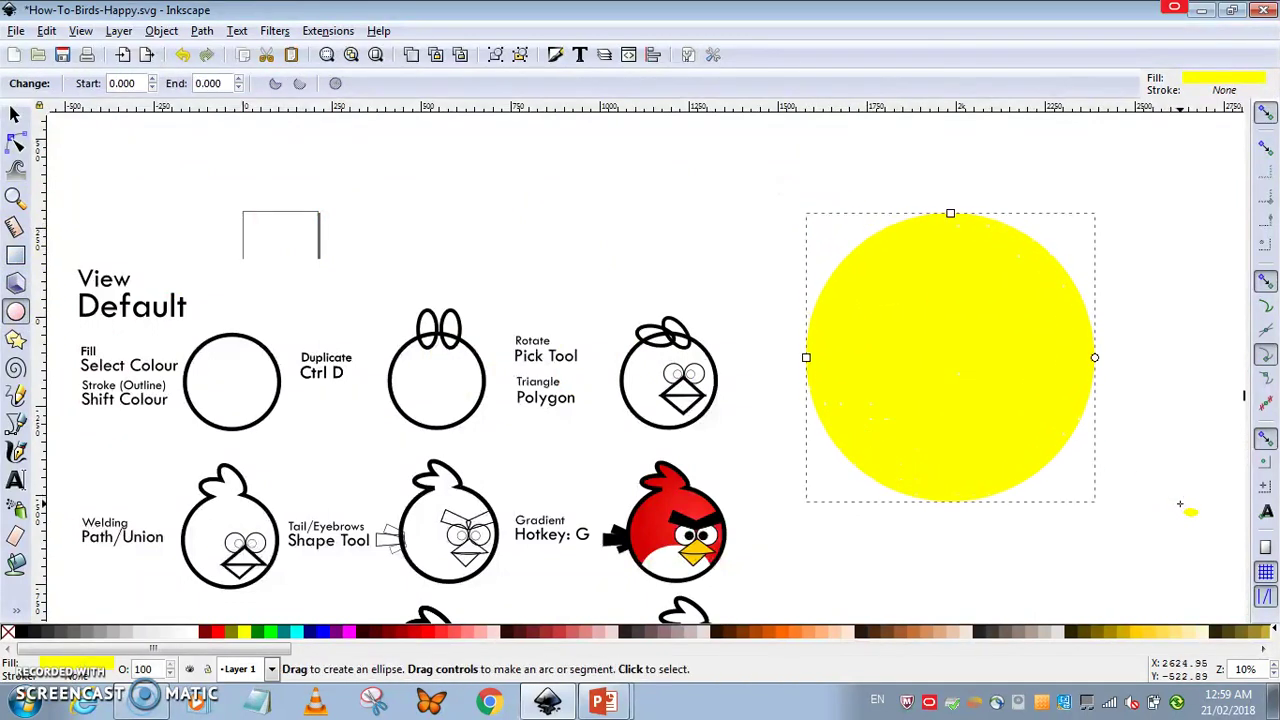
left_click(17, 114)
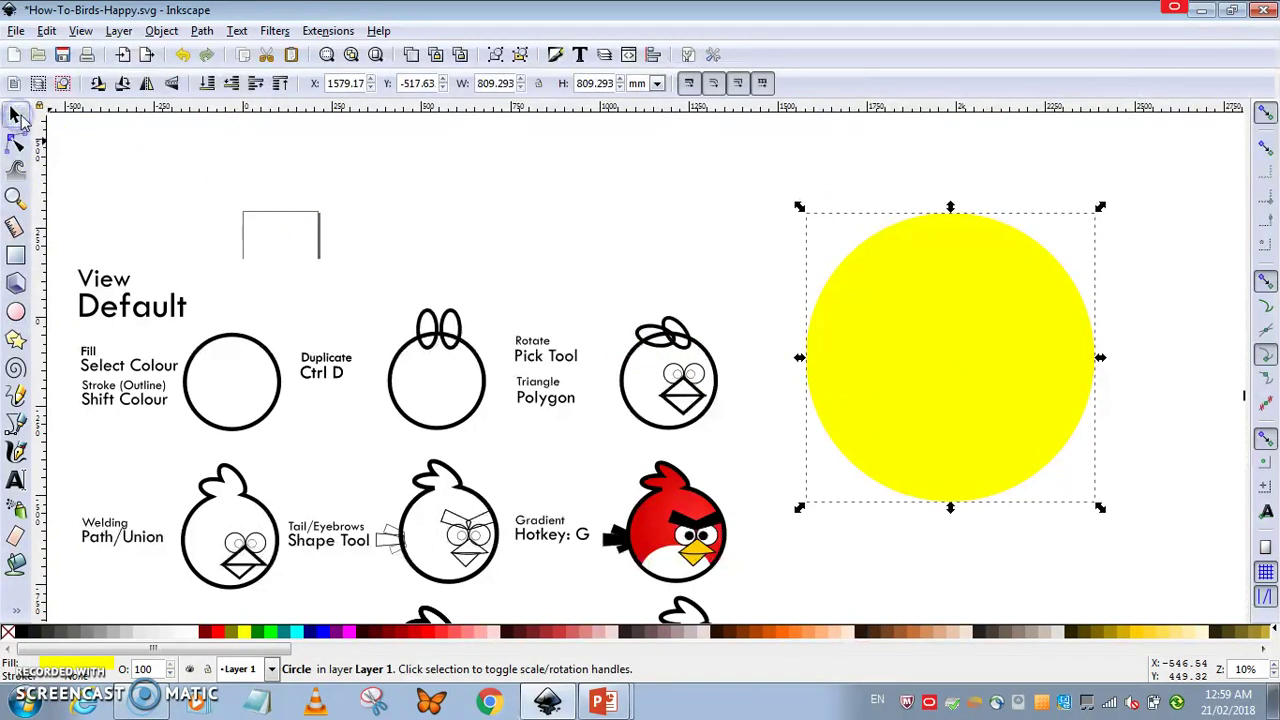
left_click(20, 633, "shift")
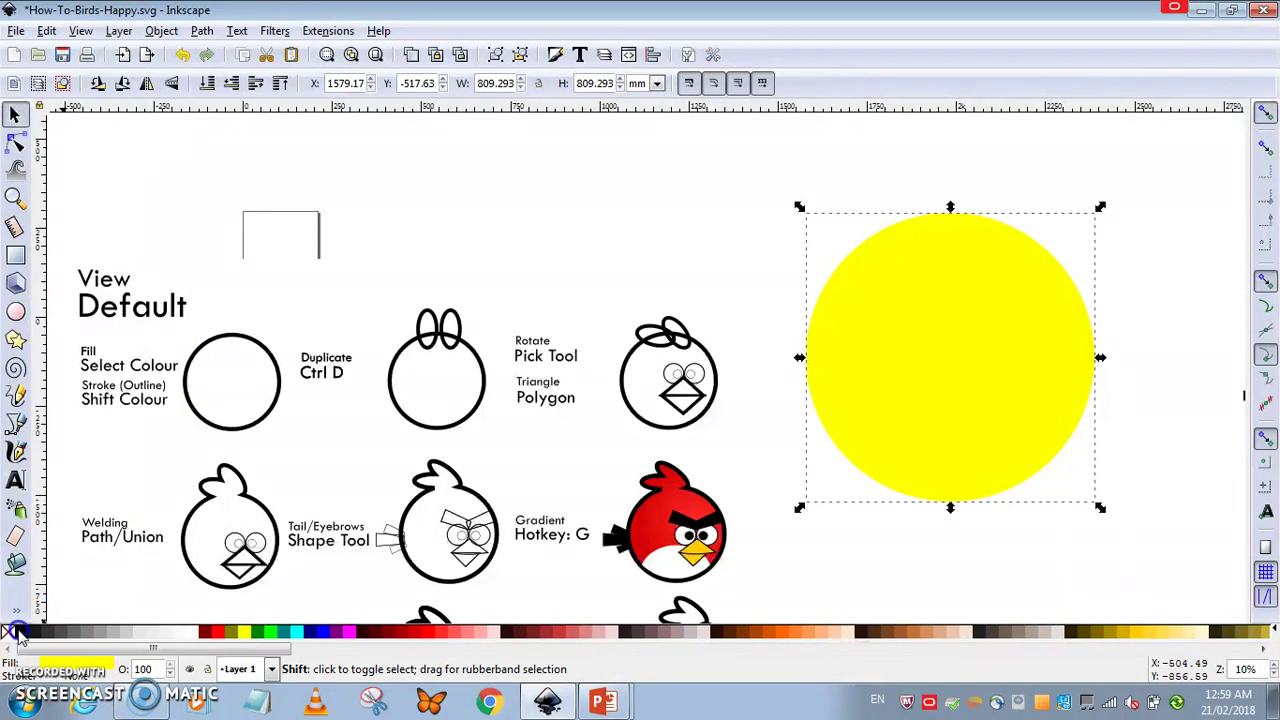
- Try yellow, green, teal and dark blue outlines on the circle, settling on a black stroke
left_click(20, 633, "shift")
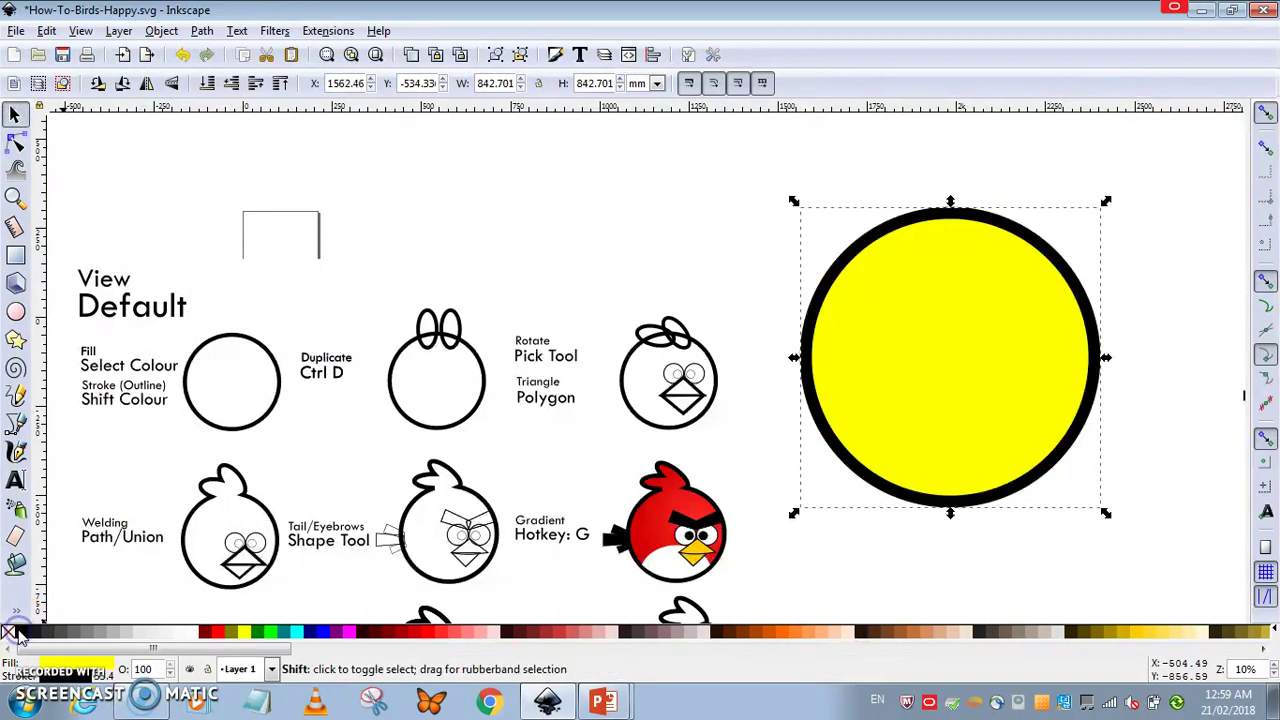
left_click(240, 633, "shift")
left_click(258, 633, "shift")
left_click(272, 633, "shift")
left_click(288, 633, "shift")
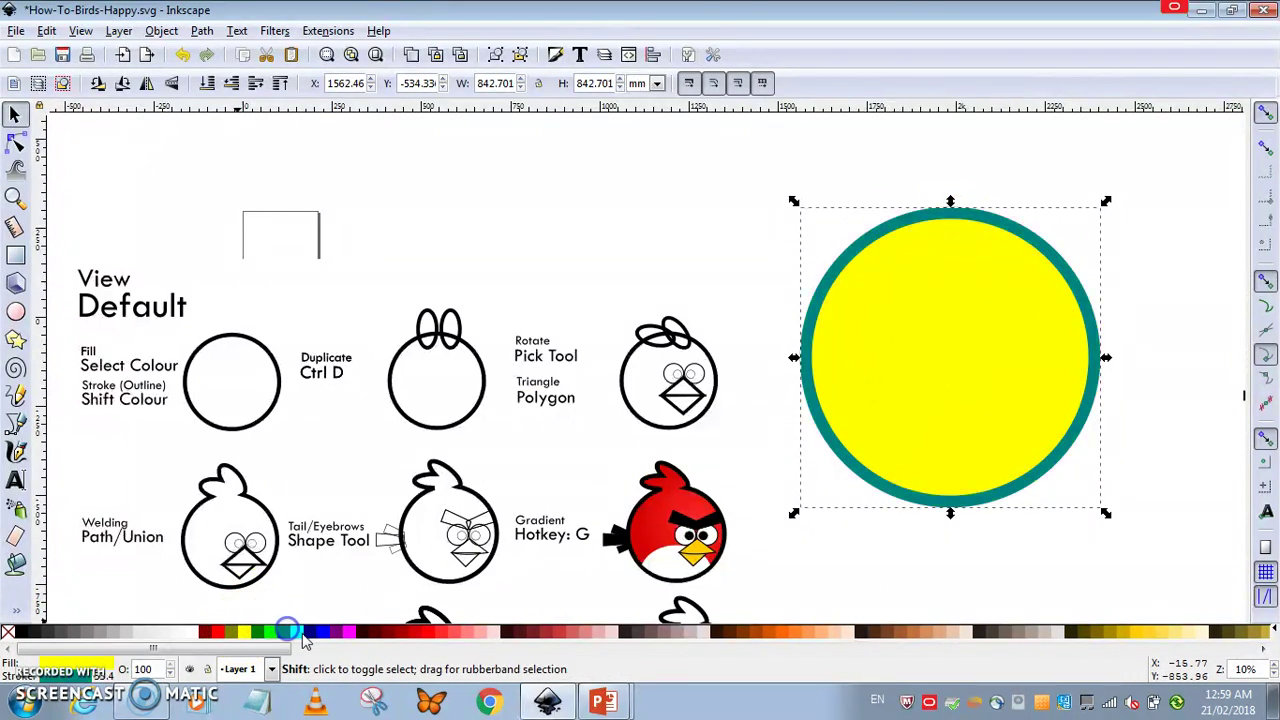
left_click(312, 633, "shift")
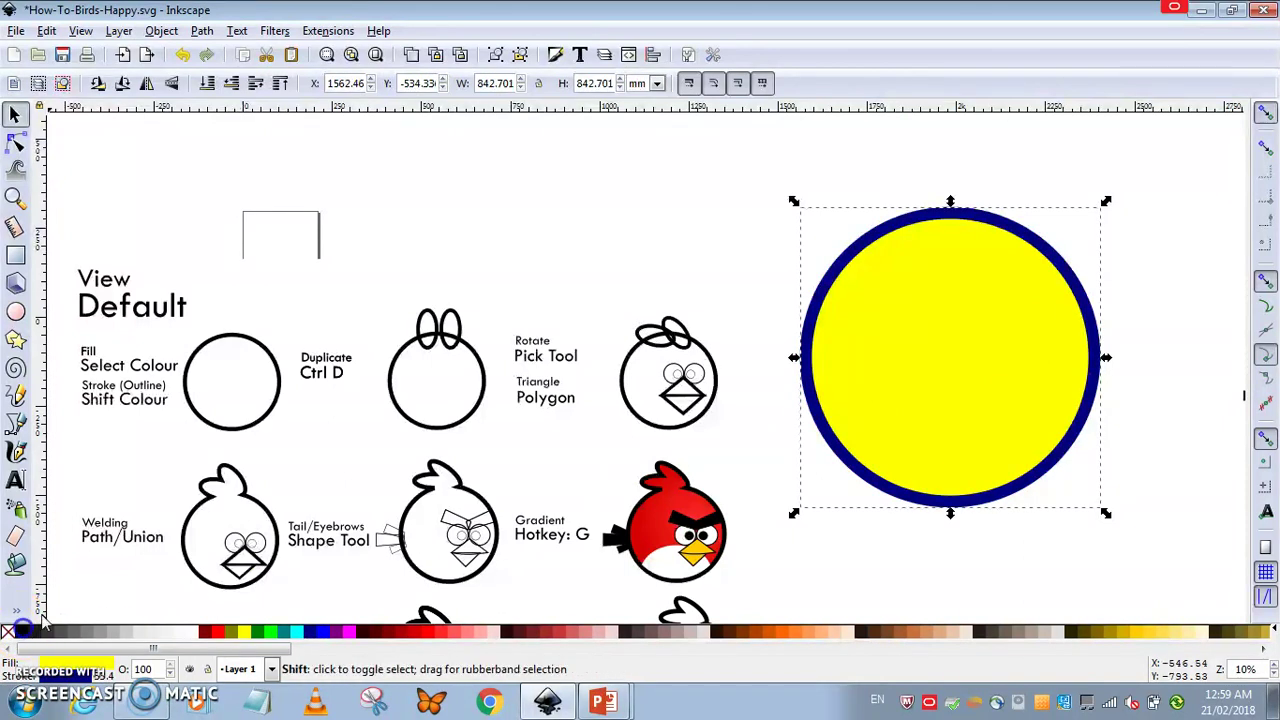
left_click(22, 633)
left_click(22, 633, "shift")
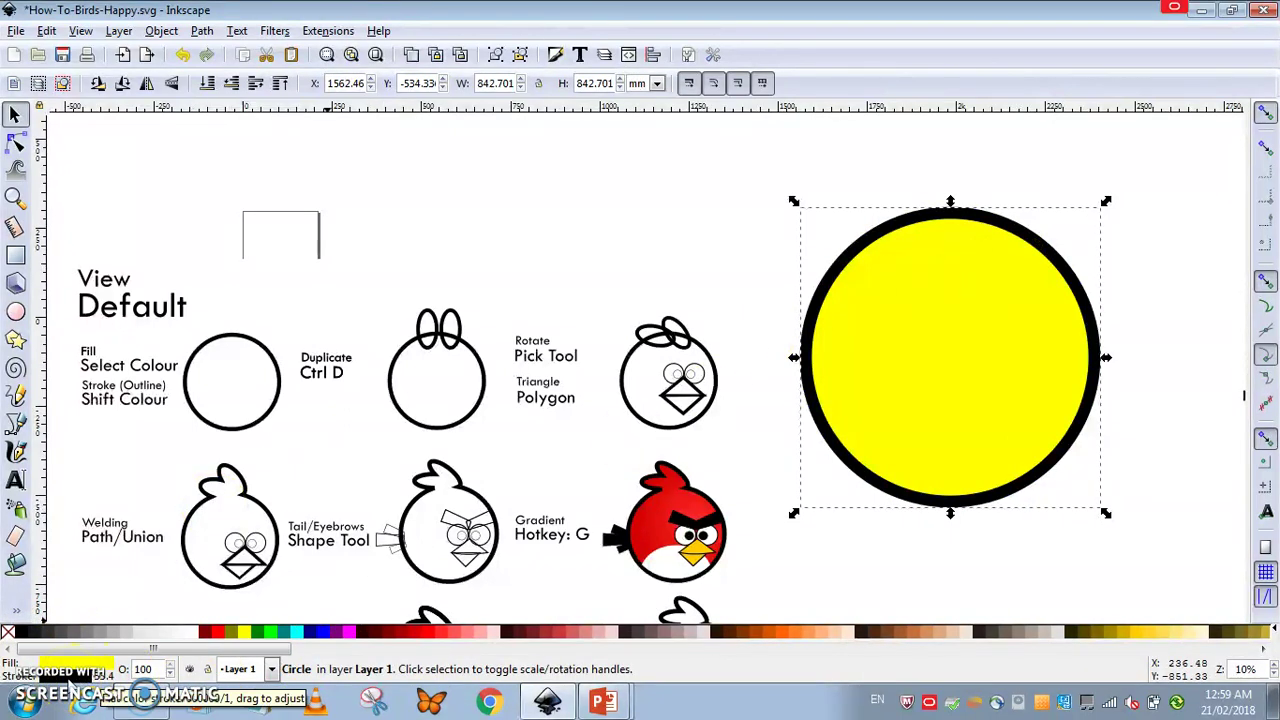
left_click(101, 682)
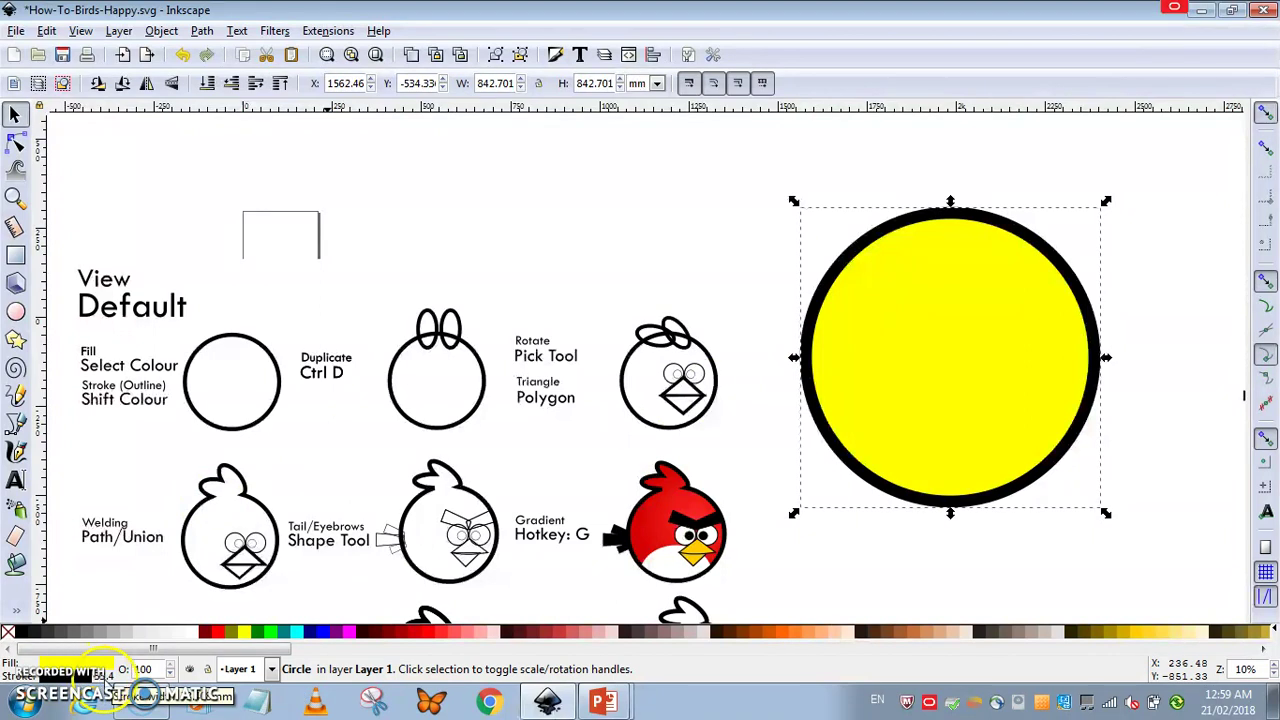
left_click_drag(101, 682, 80, 690)
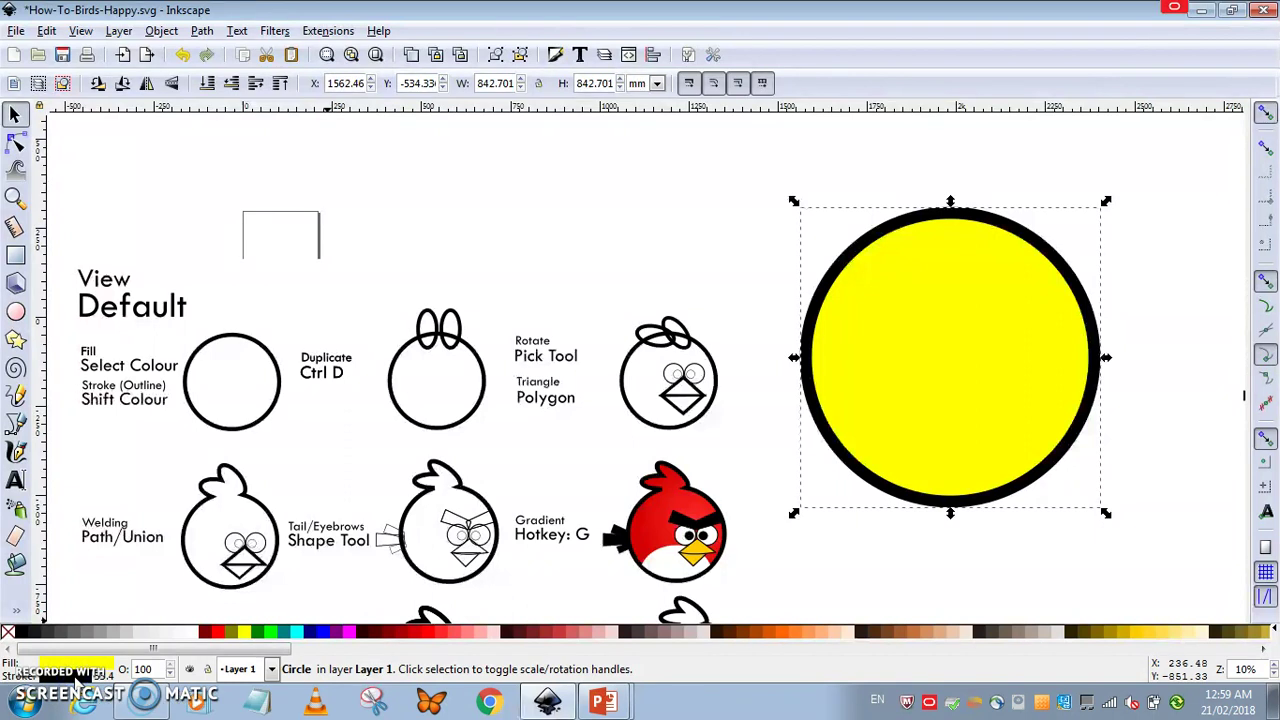
- Switch the circle's stroke width unit to points and apply a trial 10 pt outline
left_click(80, 676)
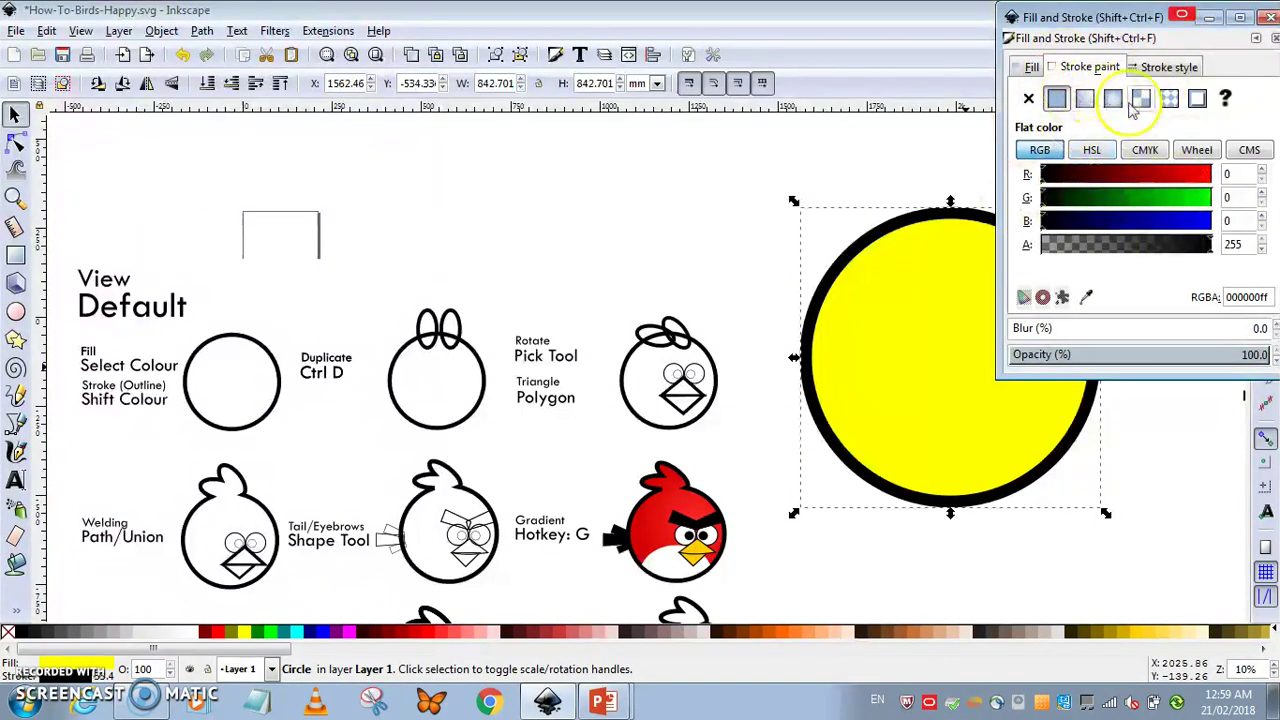
left_click(1158, 70)
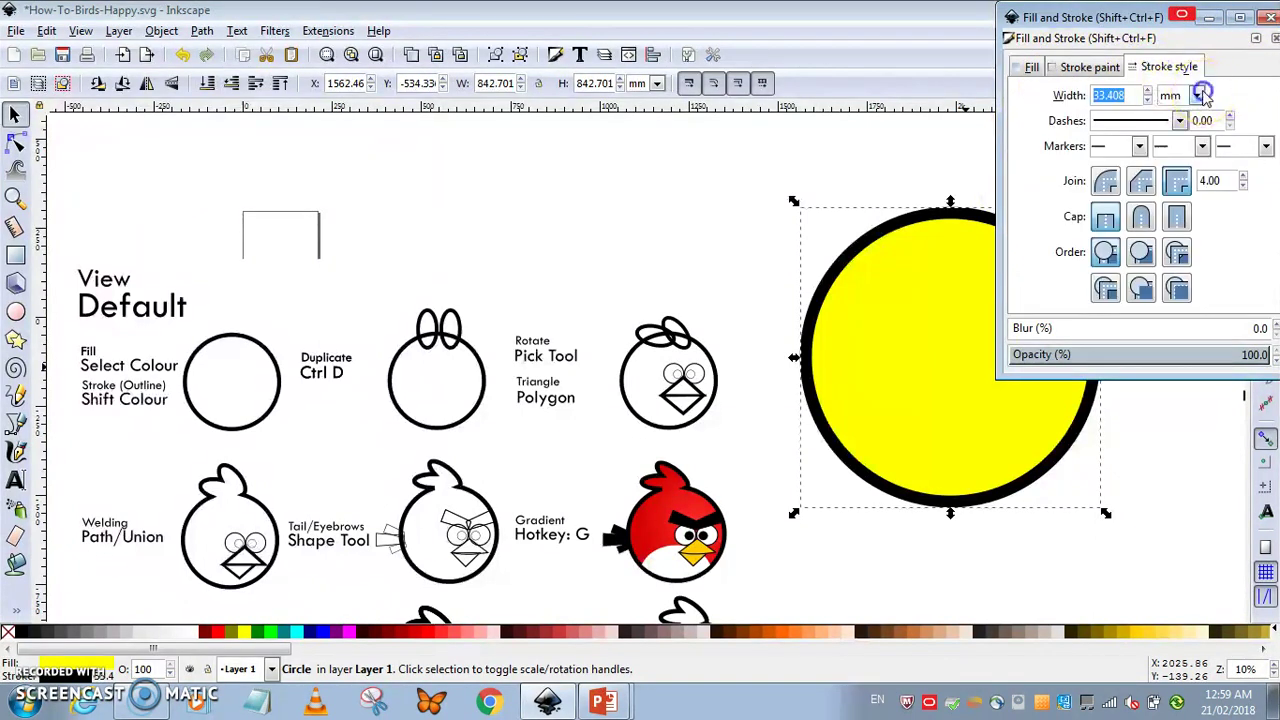
left_click(1199, 94)
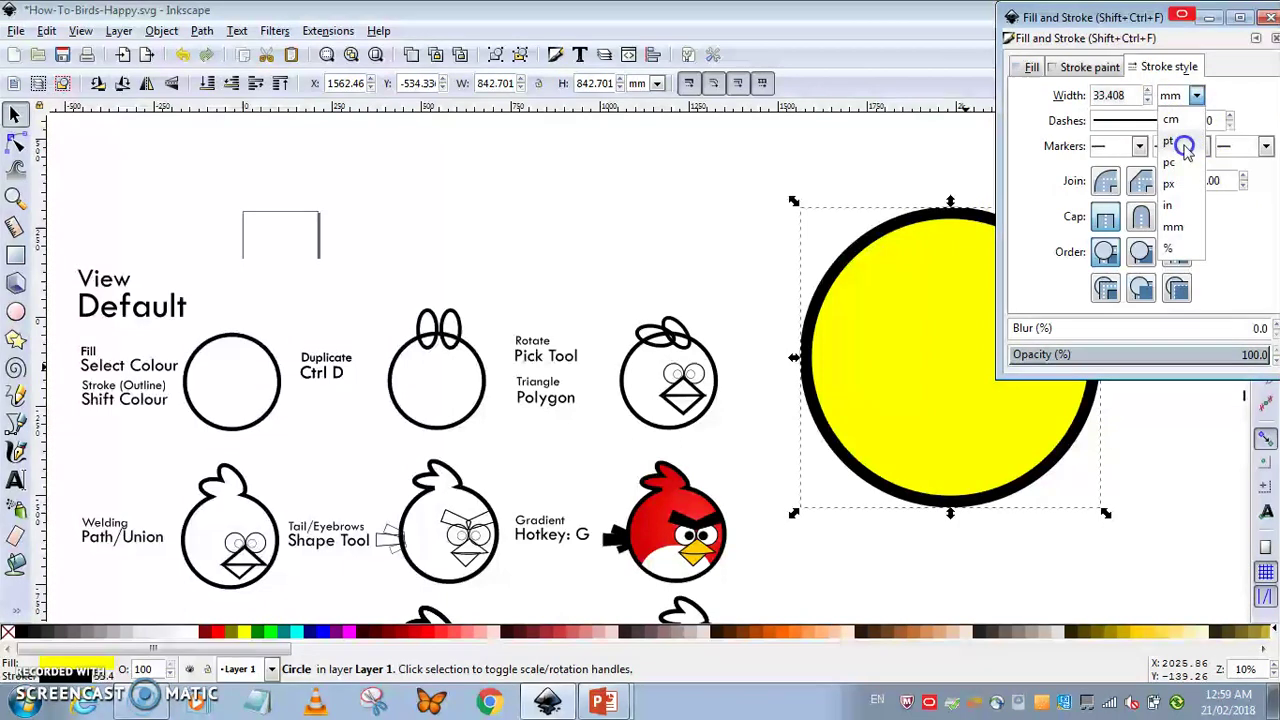
left_click(1182, 143)
left_click(1196, 95)
left_click(1182, 143)
left_click(1124, 98)
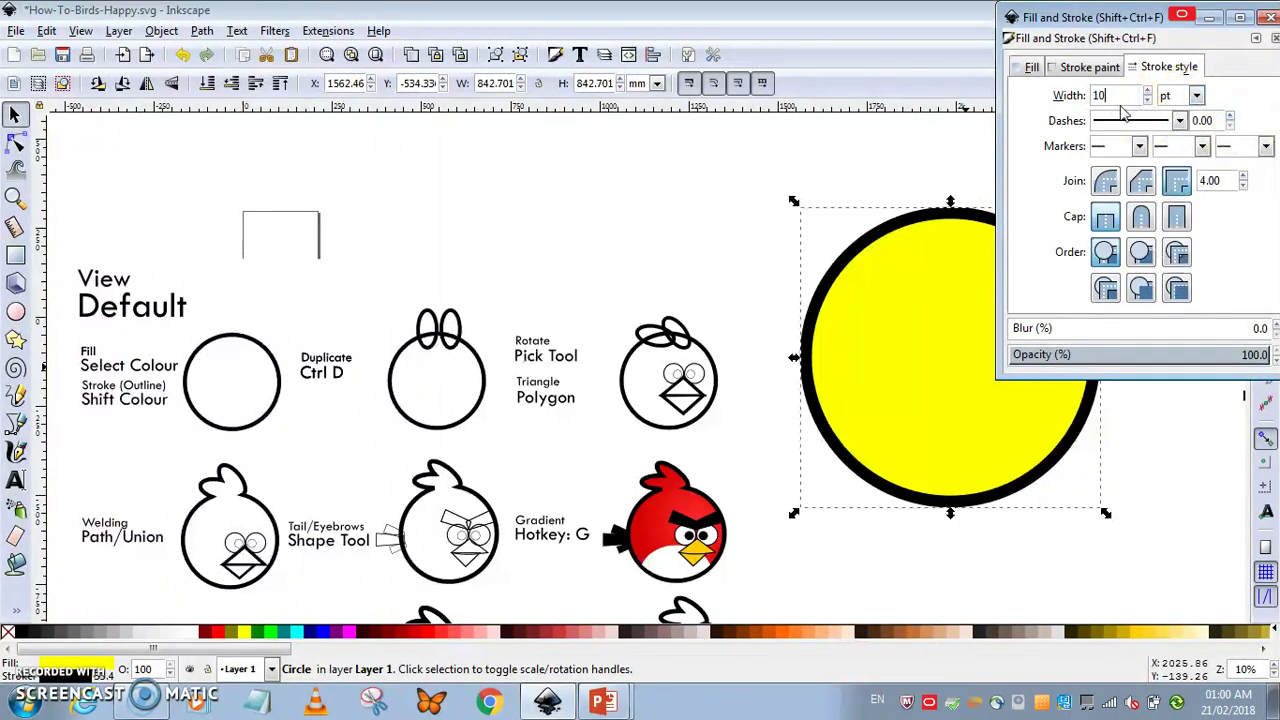
key("Return")
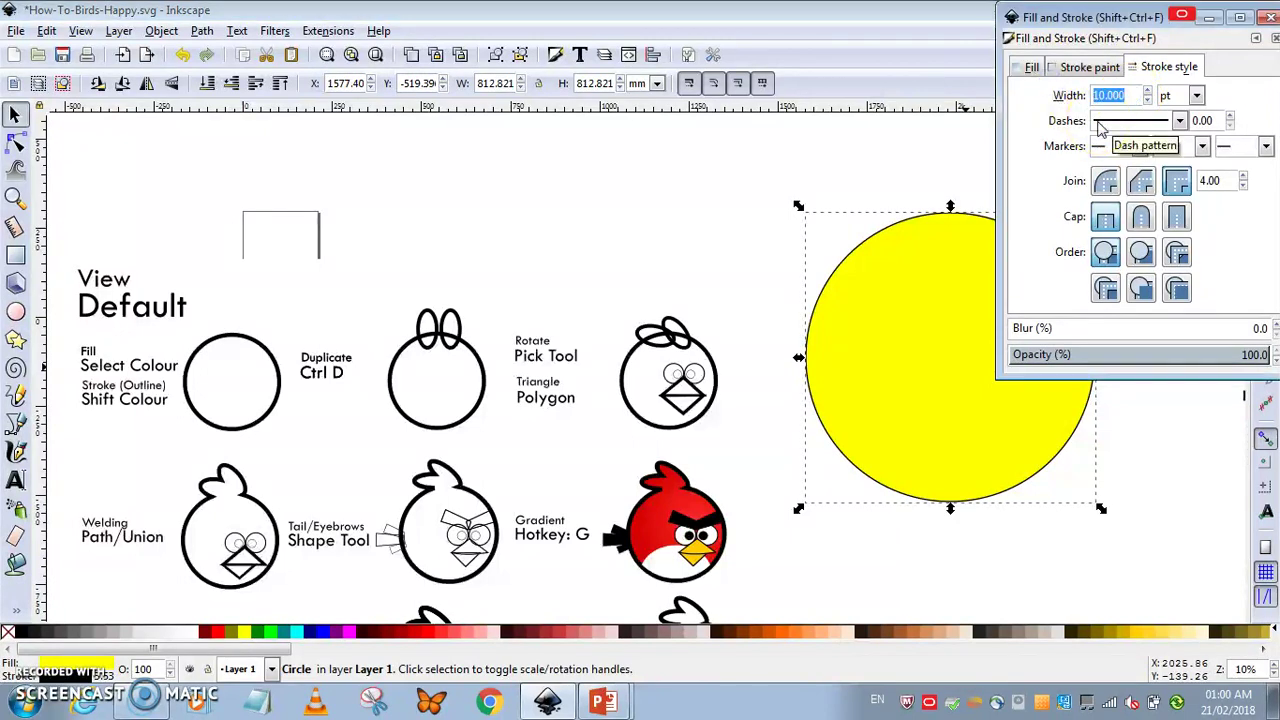
- Set the outline width to 50 pt and close the Fill and Stroke dialog
left_click(1128, 100)
left_click(1148, 91)
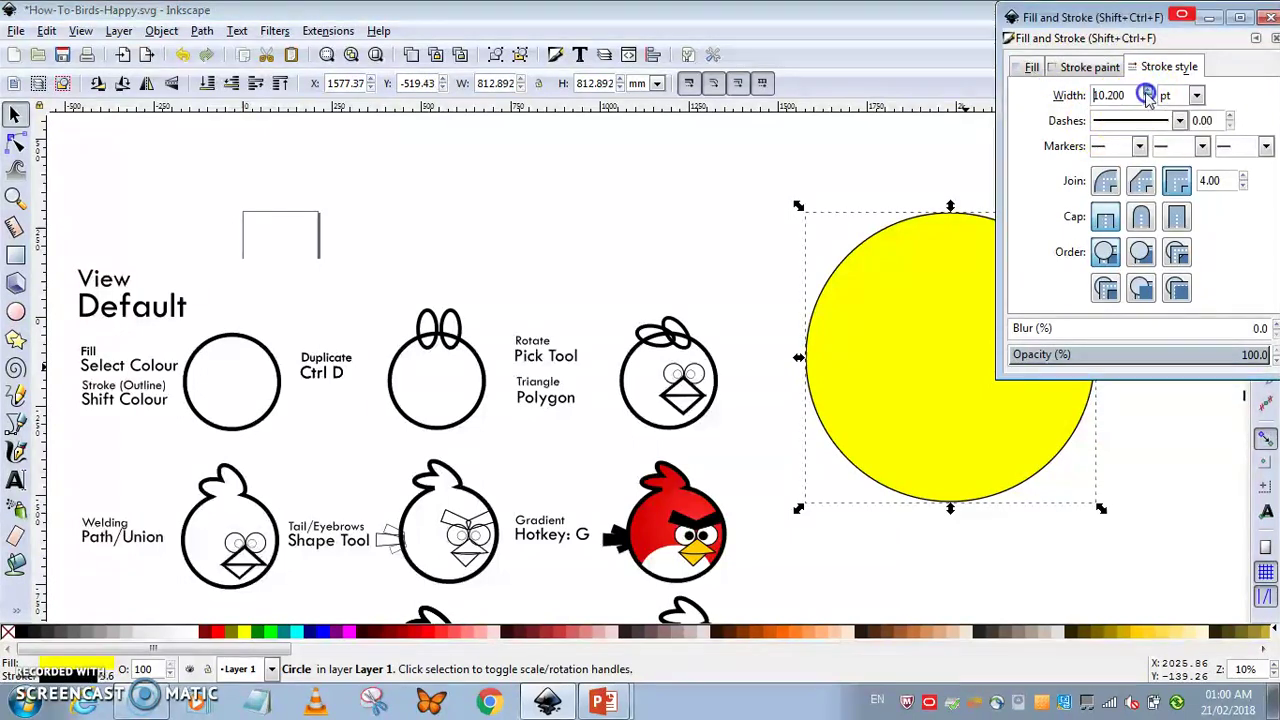
left_click_drag(1148, 91, 1144, 92)
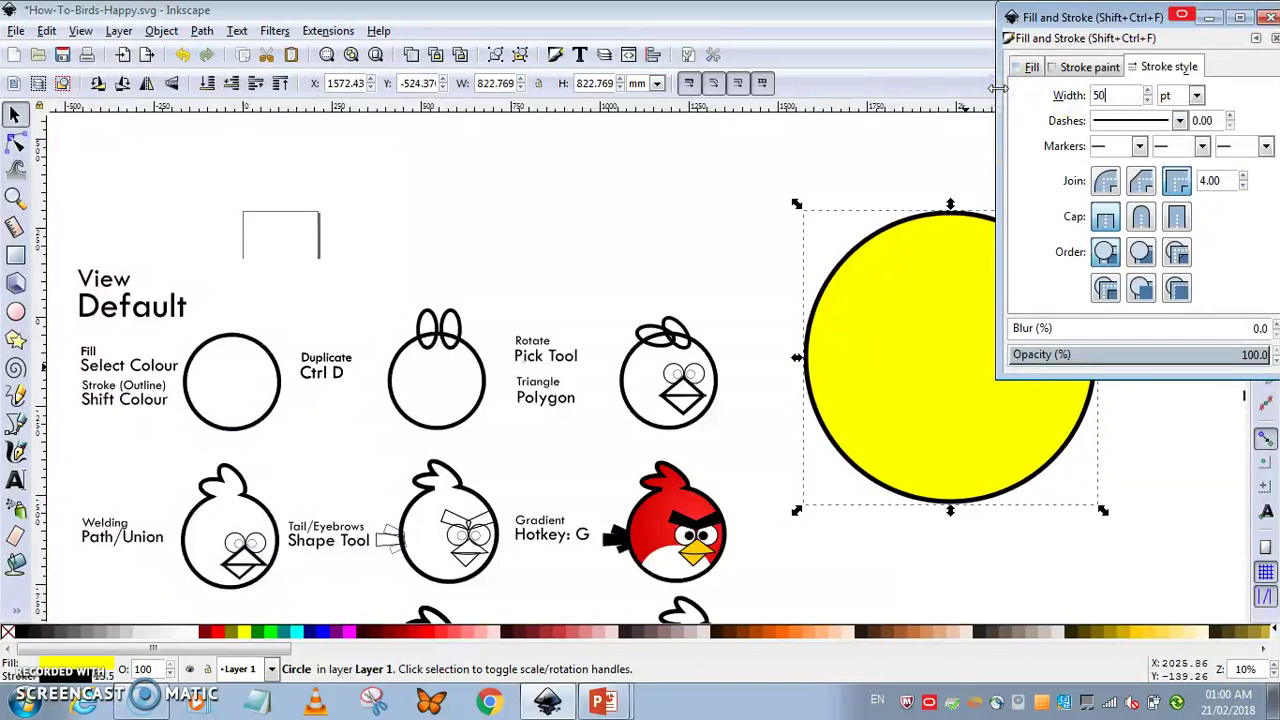
type("50")
key("Return")
left_click(1218, 92)
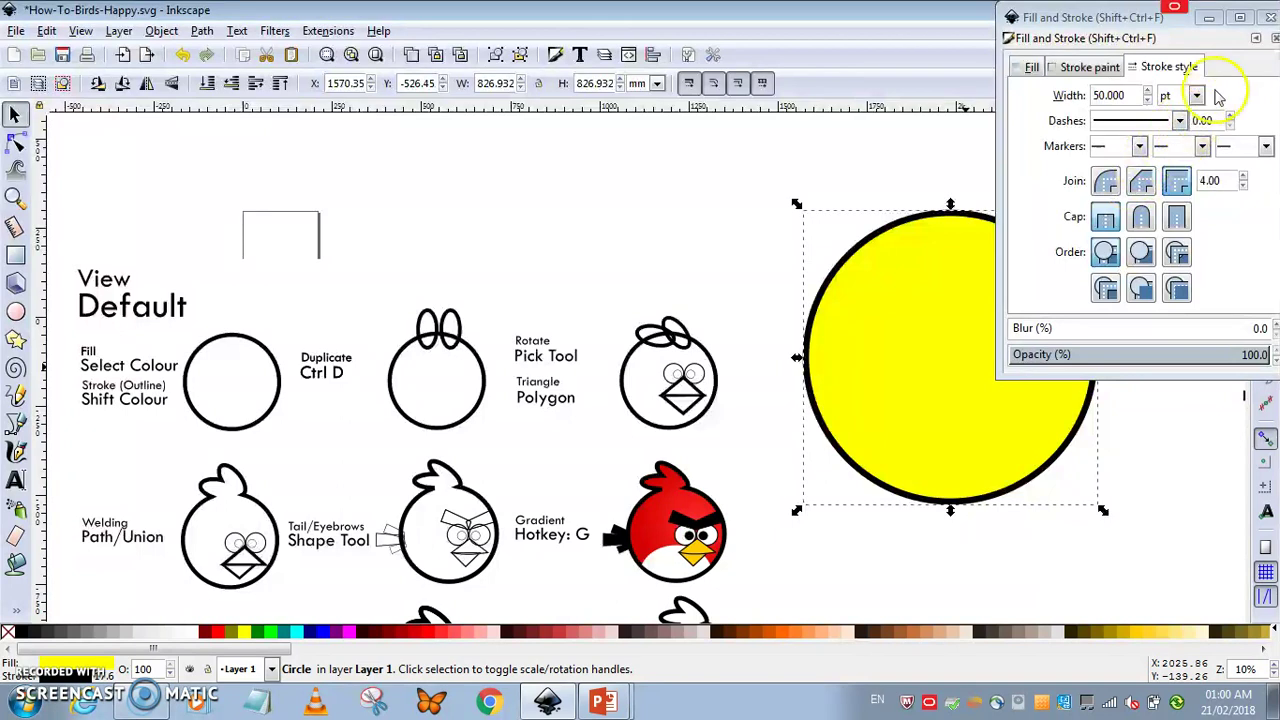
left_click(1265, 18)
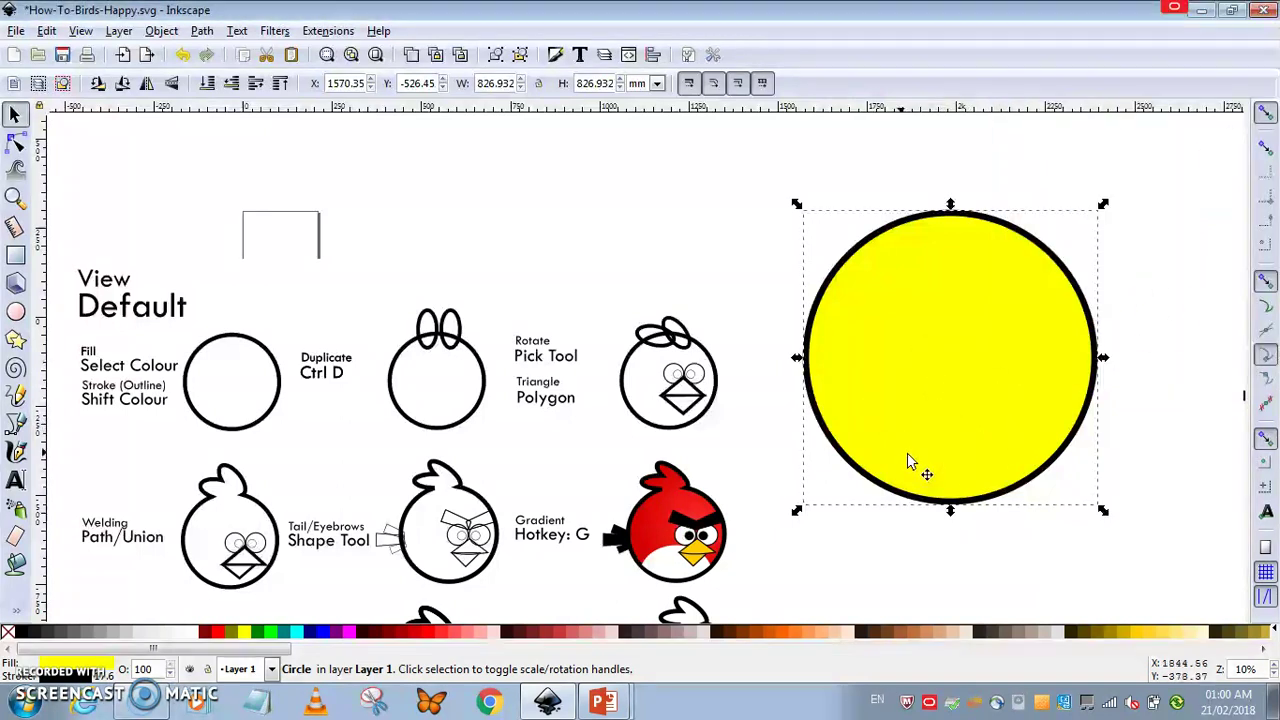
- Draw a tall ellipse overlapping the top of the big yellow circle
left_click(755, 331)
left_click(858, 240)
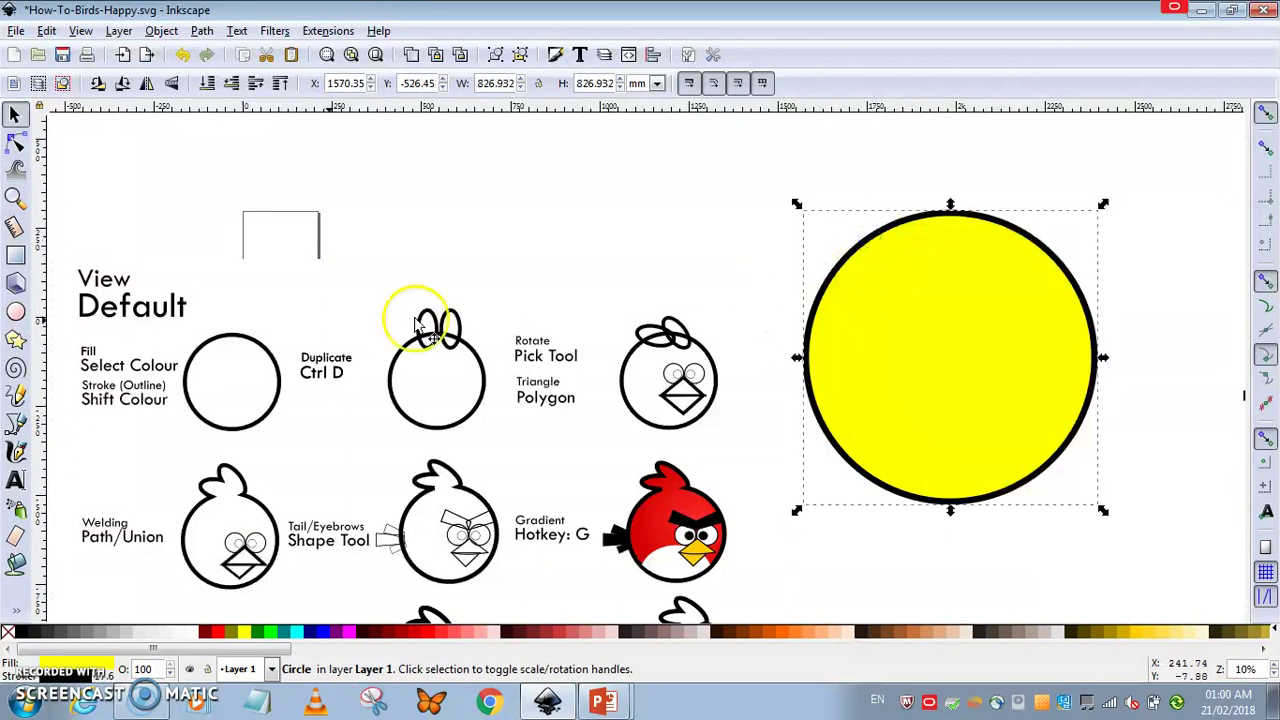
left_click(15, 312)
left_click_drag(888, 160, 940, 272)
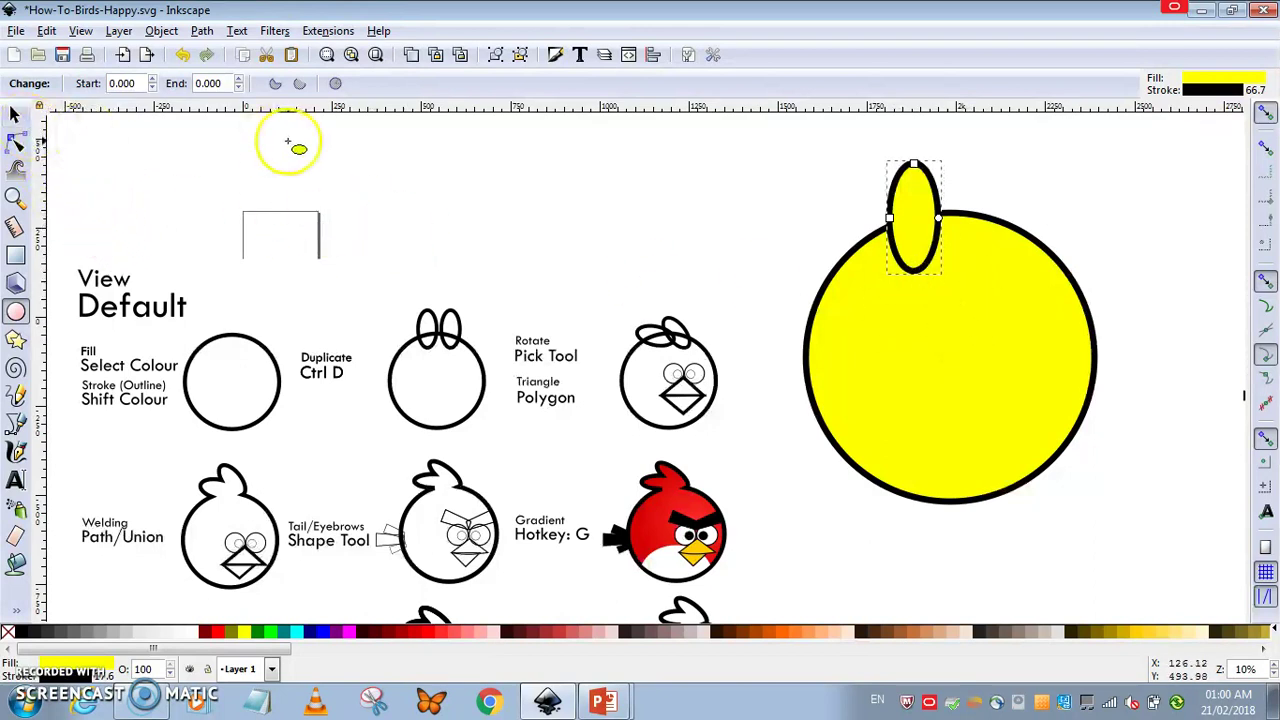
- Try arc, segment and pie-slice modes on the ellipse, then restore it to a whole ellipse
left_click(240, 80)
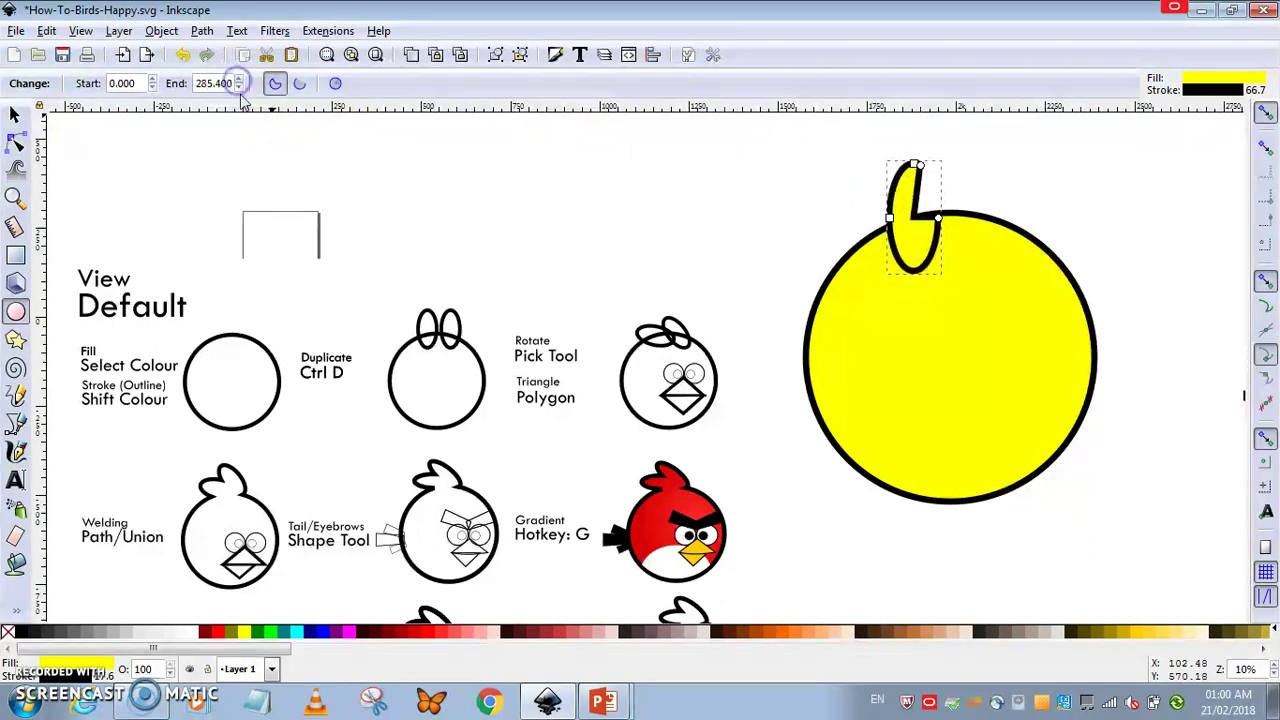
left_click(335, 85)
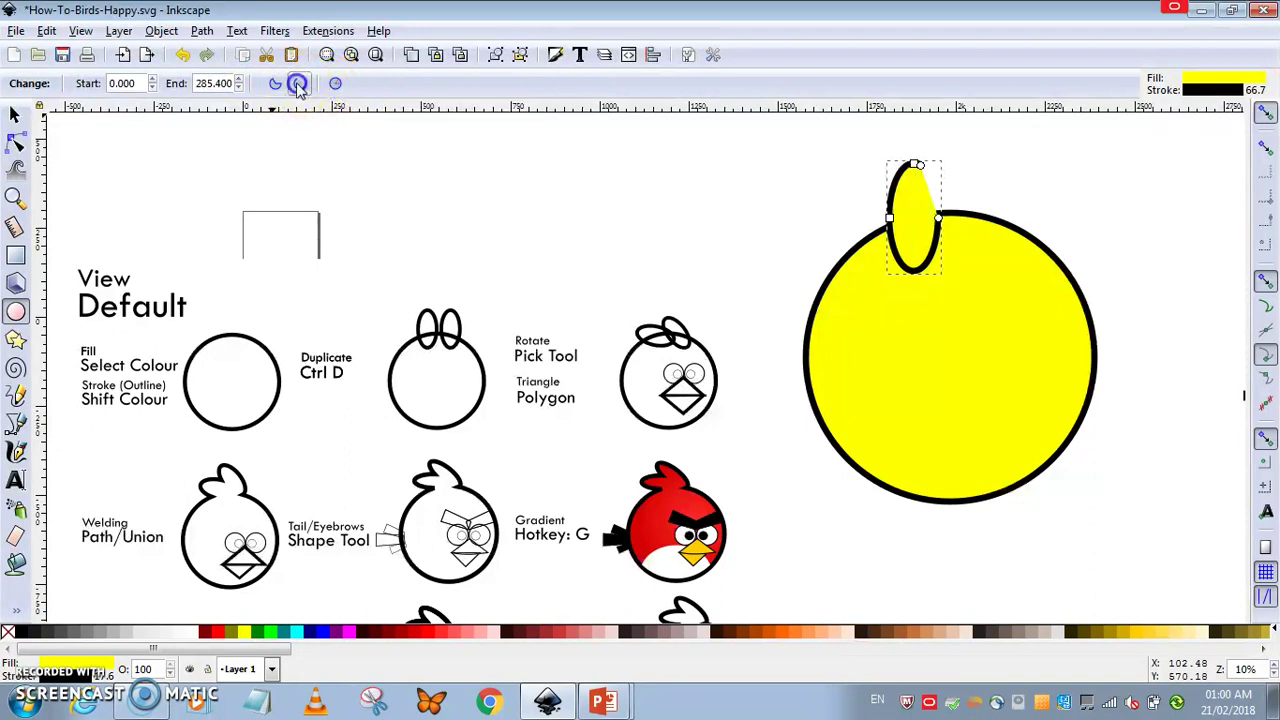
left_click(270, 85)
left_click(301, 87)
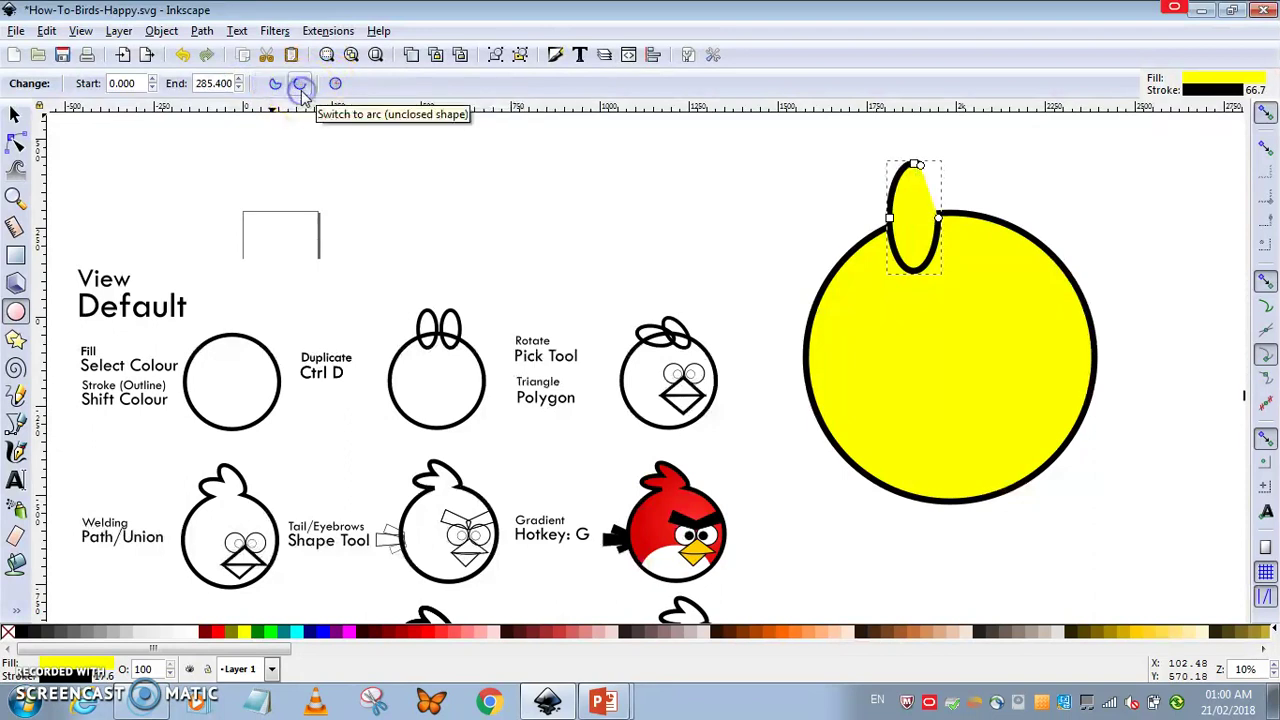
left_click(275, 84)
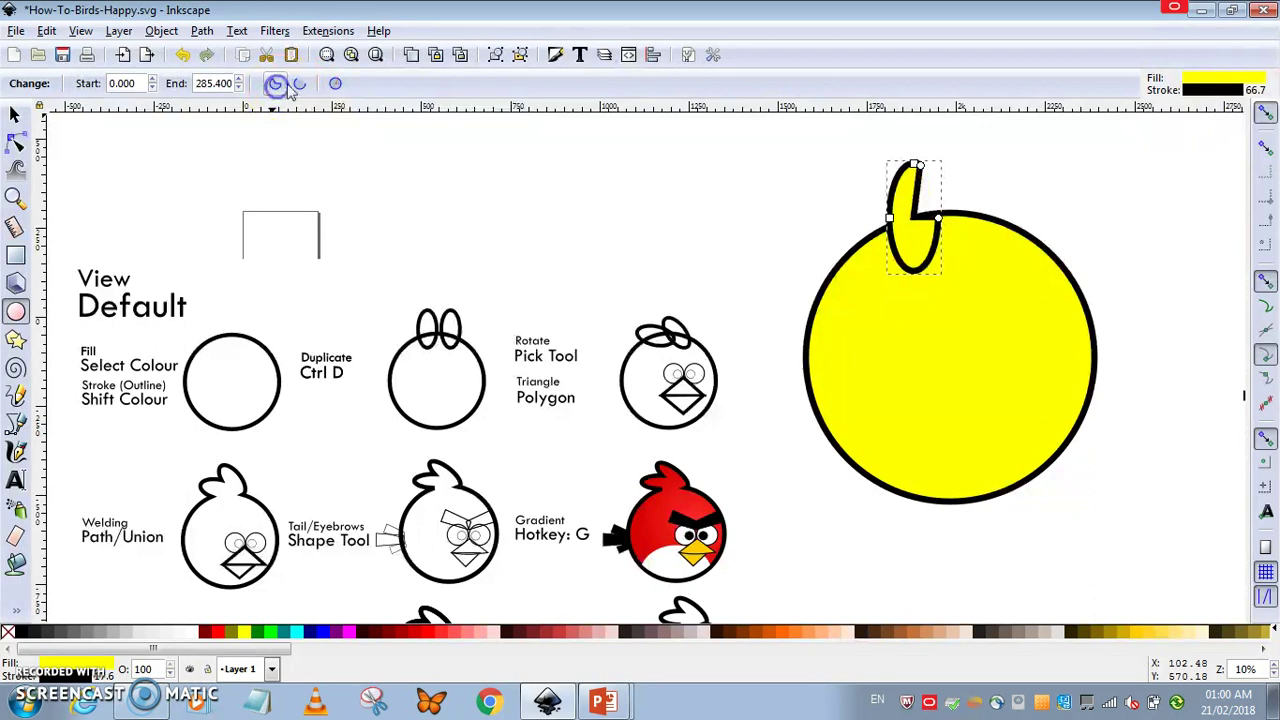
left_click(308, 86)
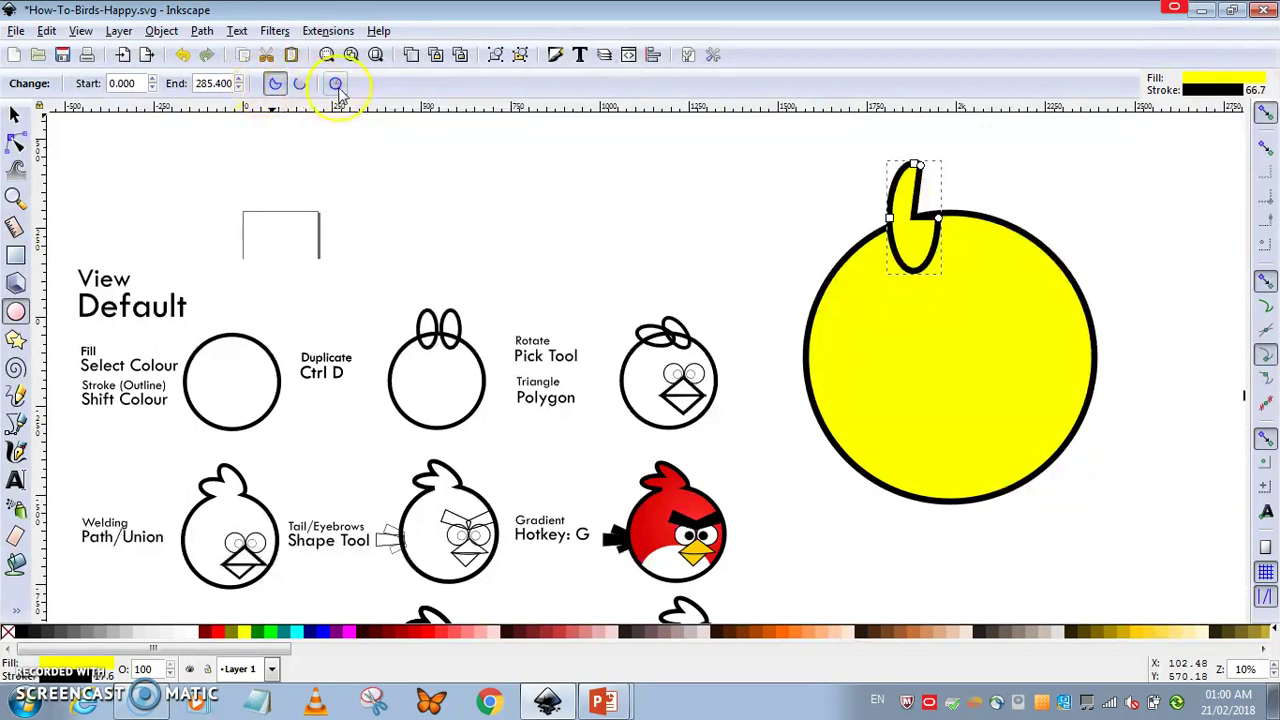
left_click(336, 84)
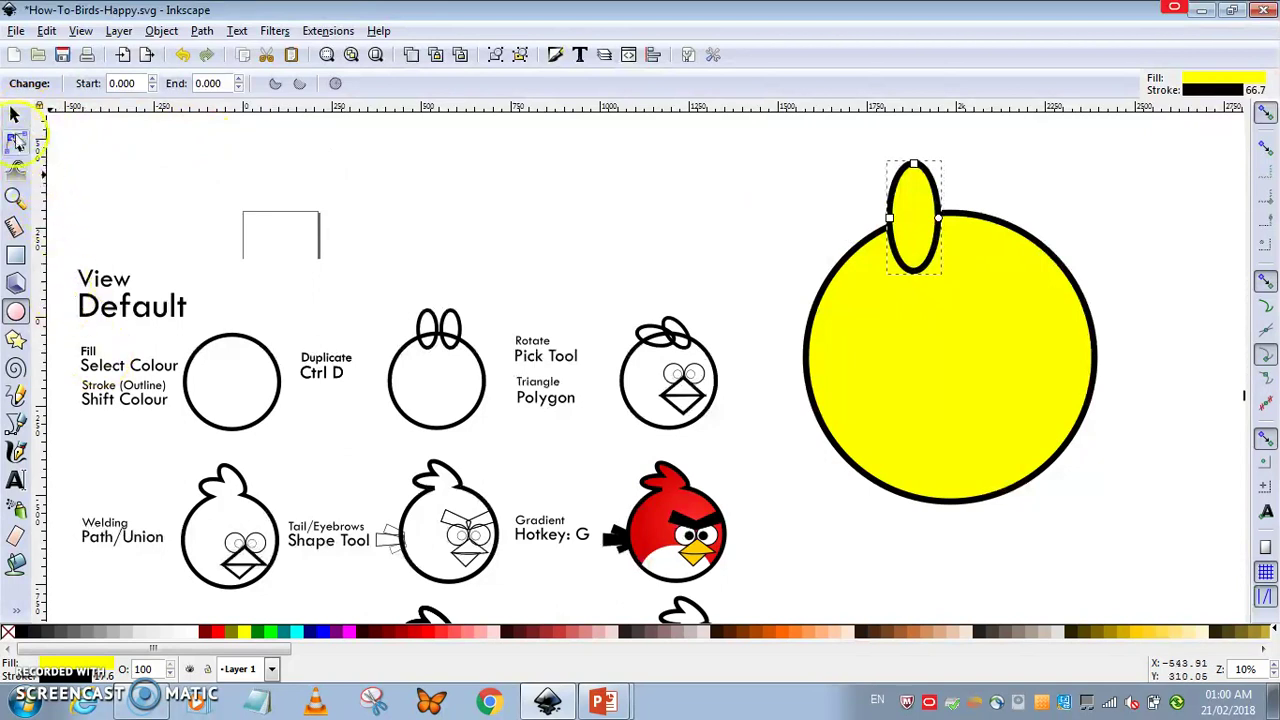
left_click(15, 115)
- Duplicate the tall ellipse and place the copy right beside the original
key("ctrl+d")
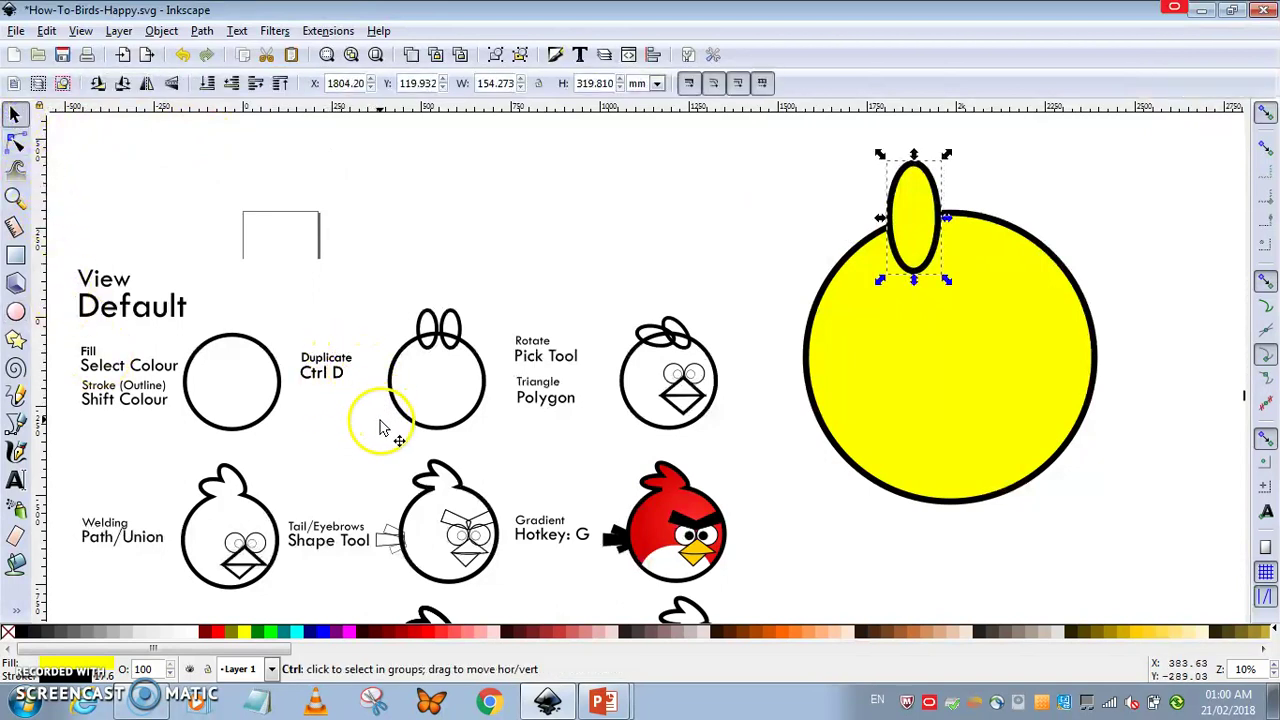
left_click_drag(924, 236, 991, 229)
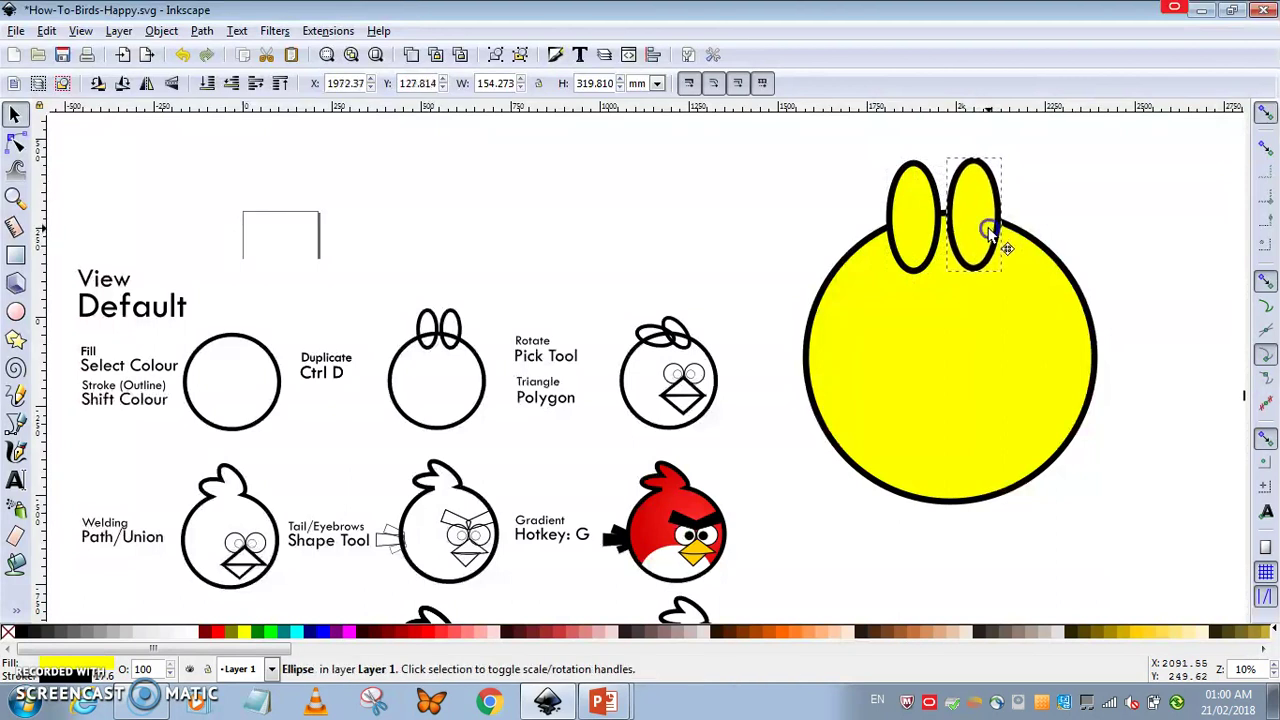
left_click(1040, 212)
left_click_drag(924, 202, 930, 205)
left_click(1041, 188)
- Test a lime green fill and lower opacity on the big circle, restoring yellow at full opacity
left_click(999, 339)
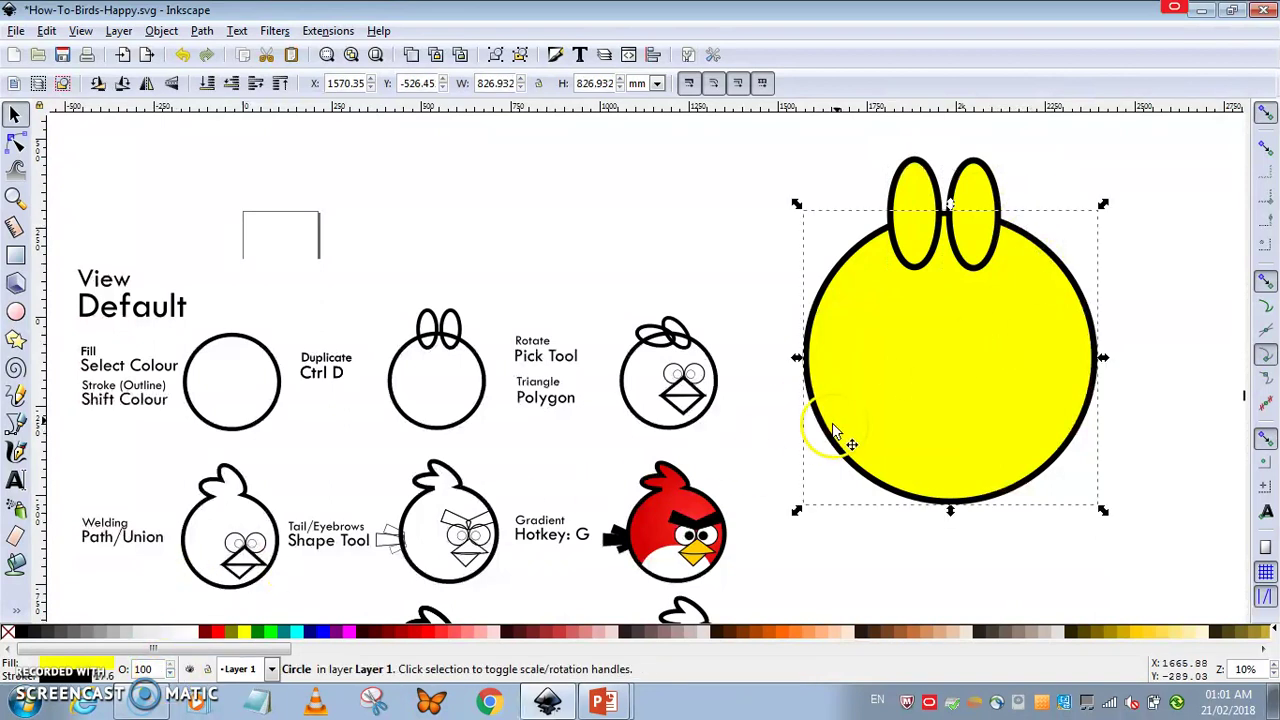
left_click(263, 632)
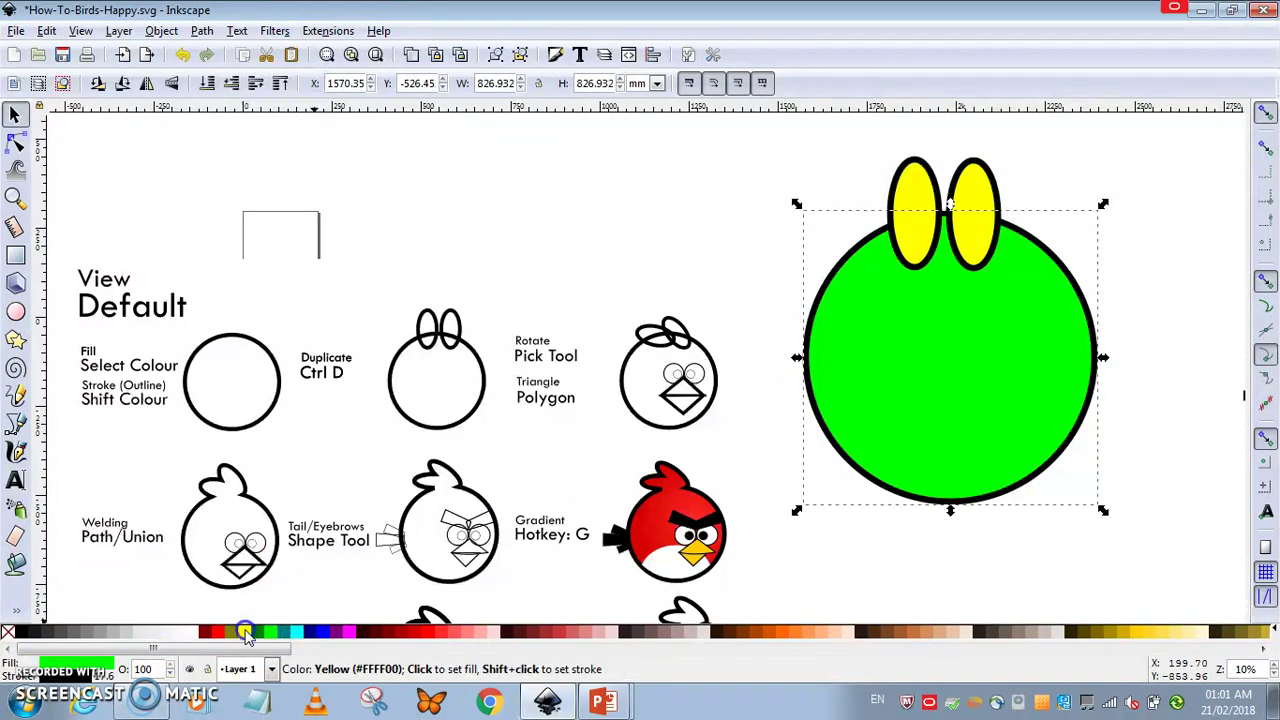
left_click(245, 632)
scroll(170, 673, "down", 5)
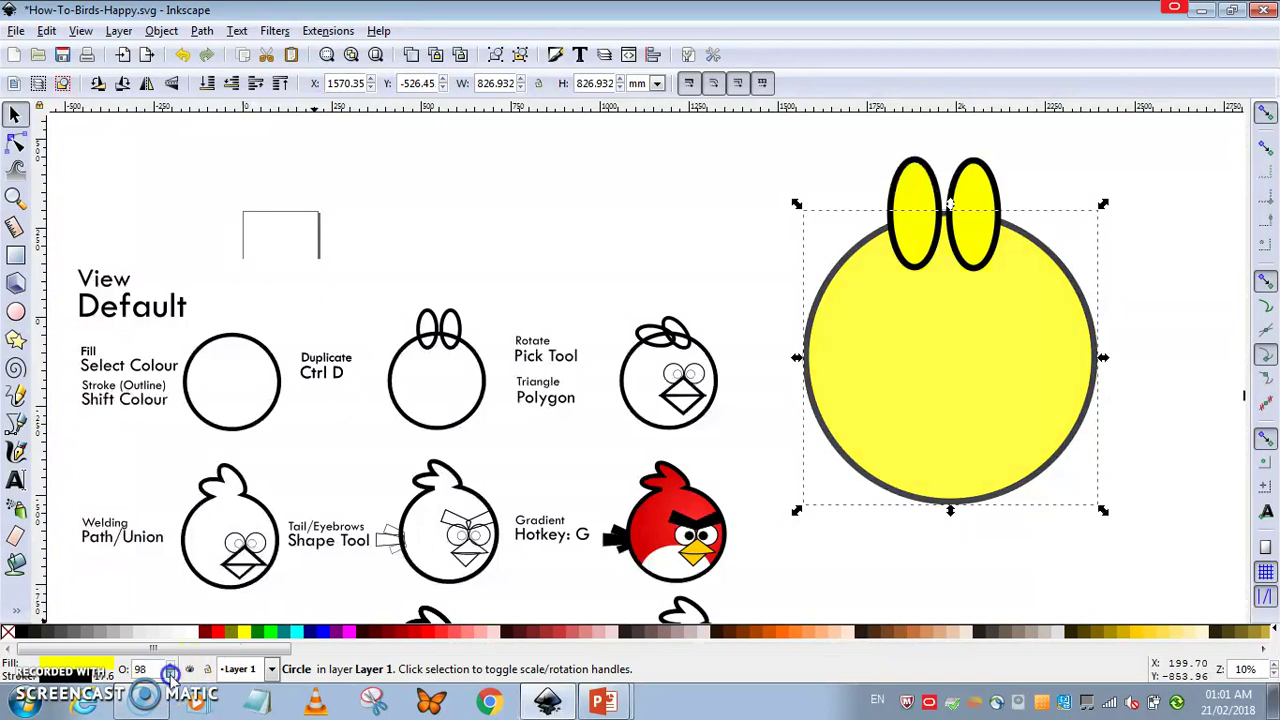
scroll(170, 673, "down", 5)
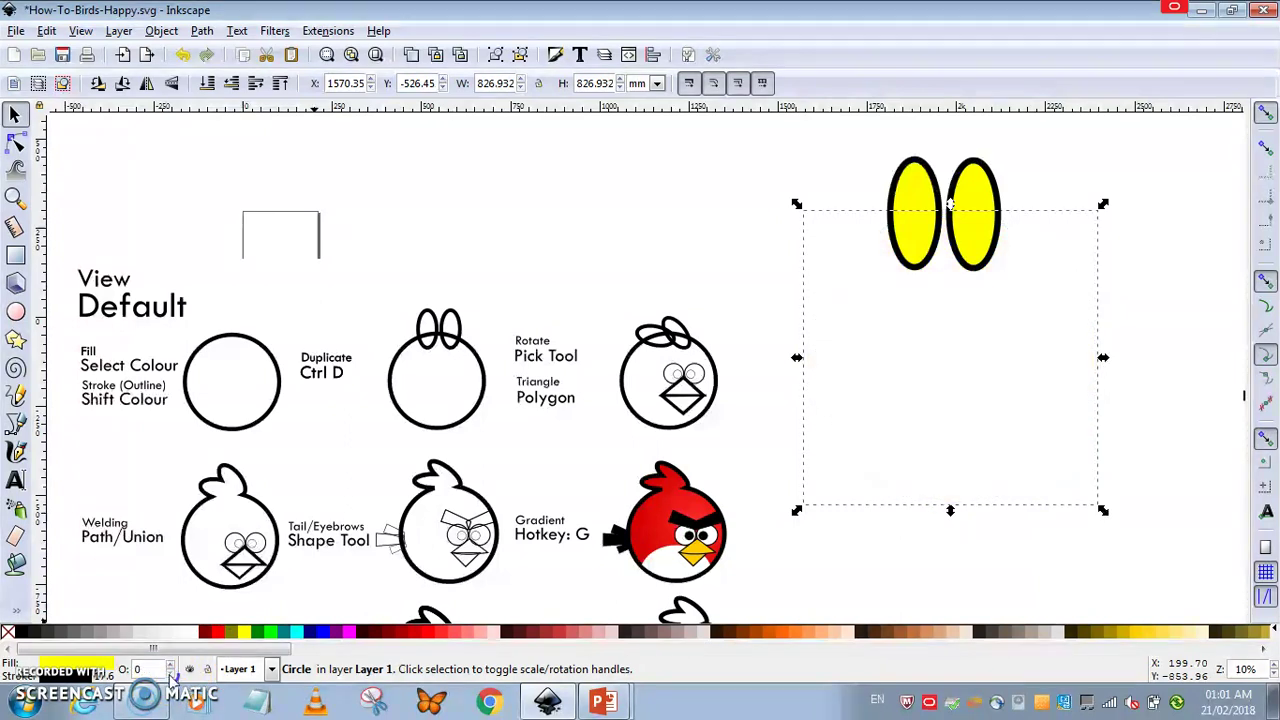
scroll(170, 669, "up", 5)
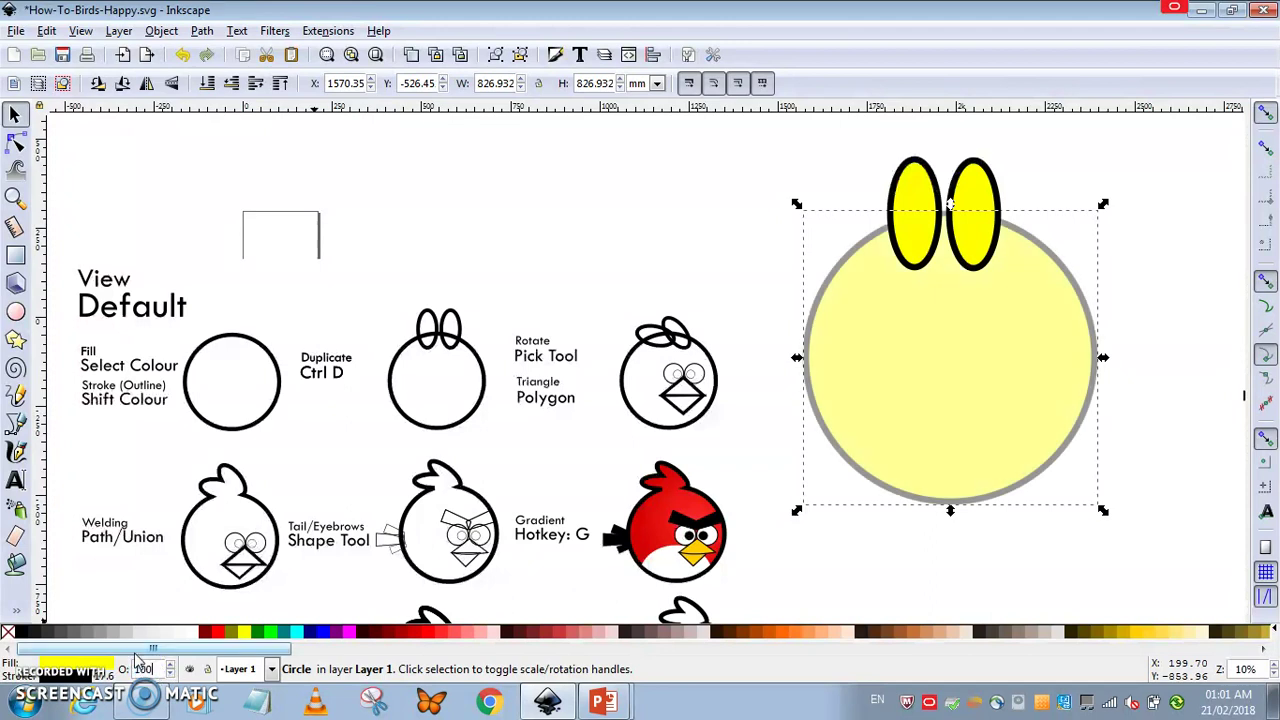
key("Return")
- Select the two ear ellipses together, then the left ear on its own
left_click(709, 194)
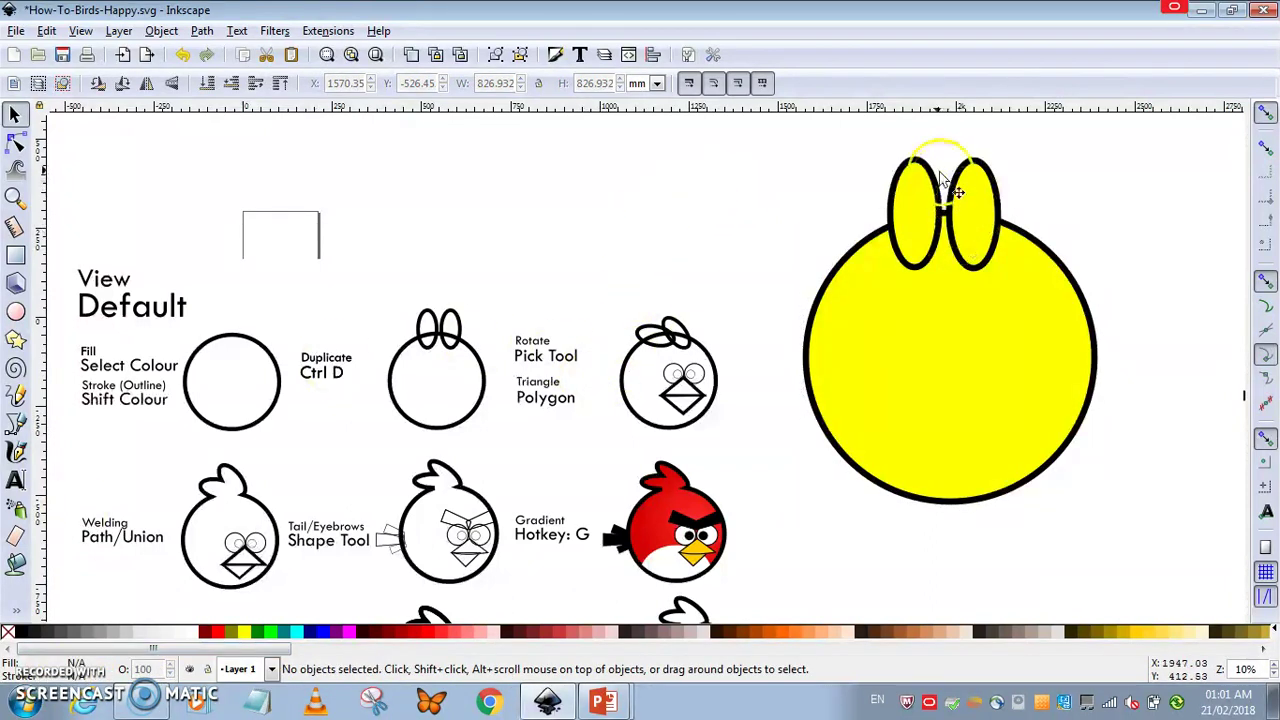
left_click_drag(834, 143, 1010, 268)
left_click(985, 235)
left_click(1037, 208)
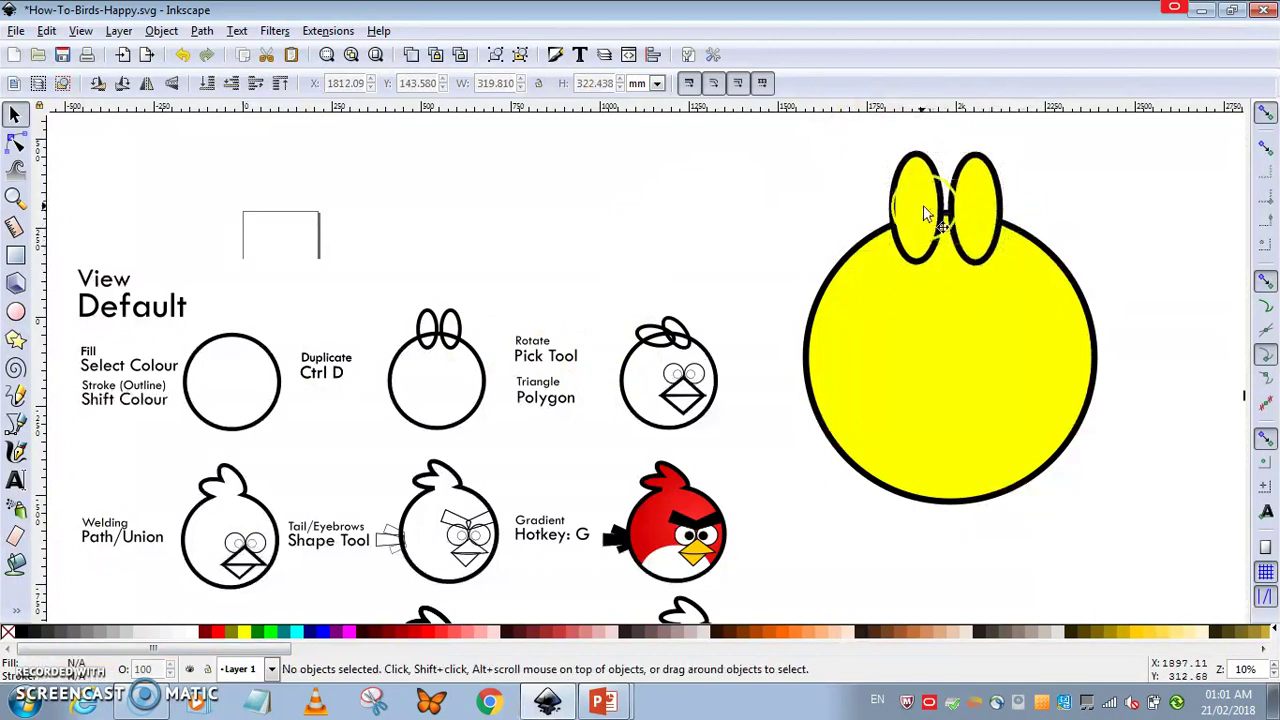
left_click(908, 200)
left_click(920, 152)
left_click(857, 188)
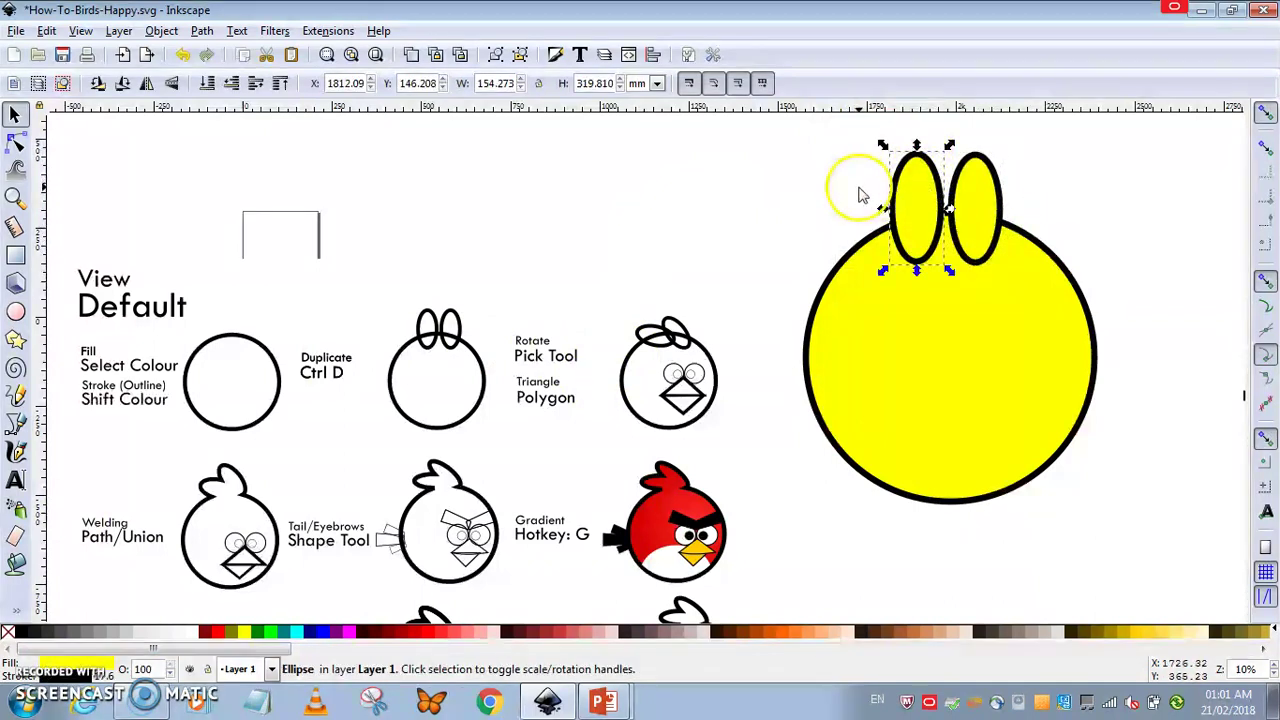
left_click(362, 248)
- Tilt the left ear outward and leftward, then undo that change
left_click(925, 190)
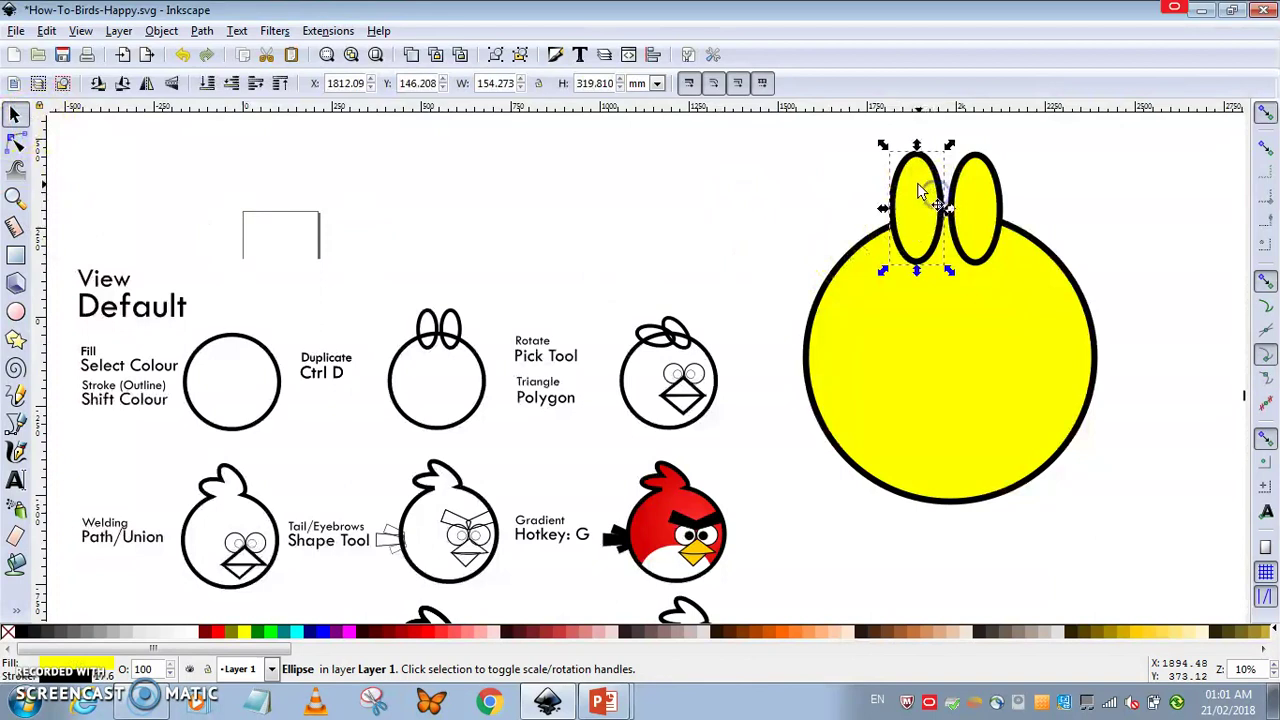
left_click(918, 178)
left_click_drag(950, 145, 857, 200)
left_click(985, 185)
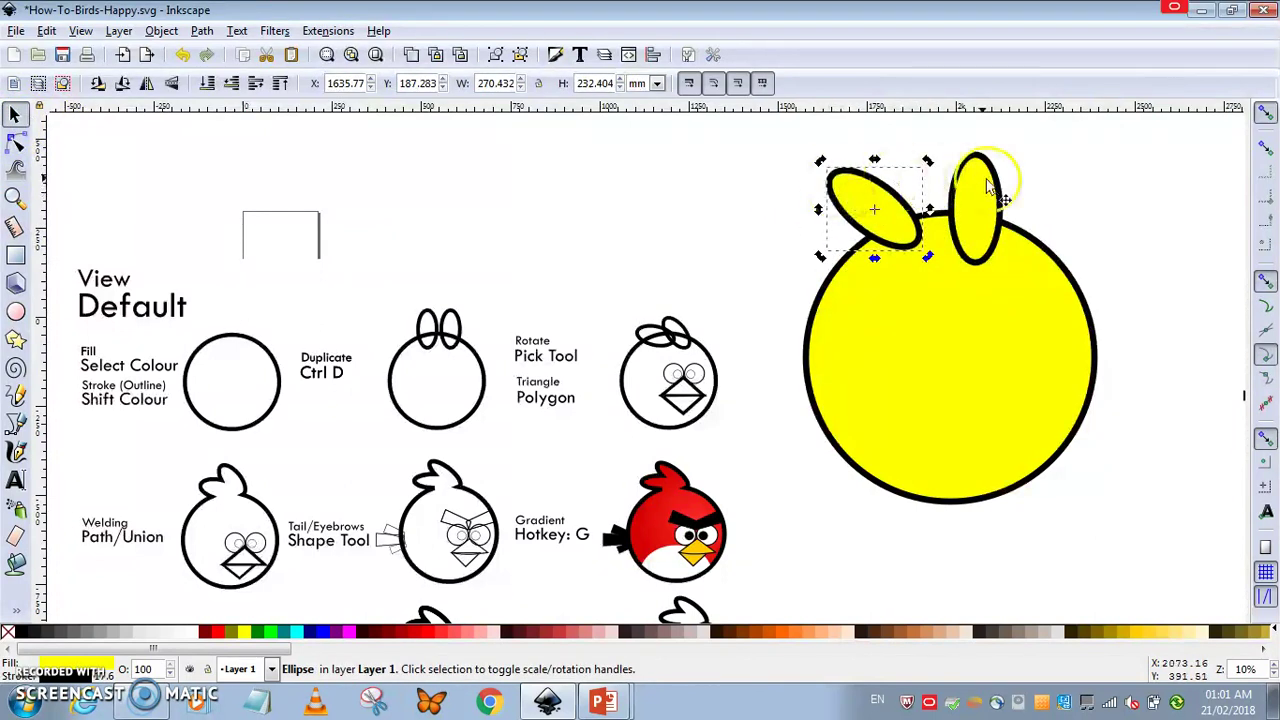
key("ctrl+z")
key("ctrl+z")
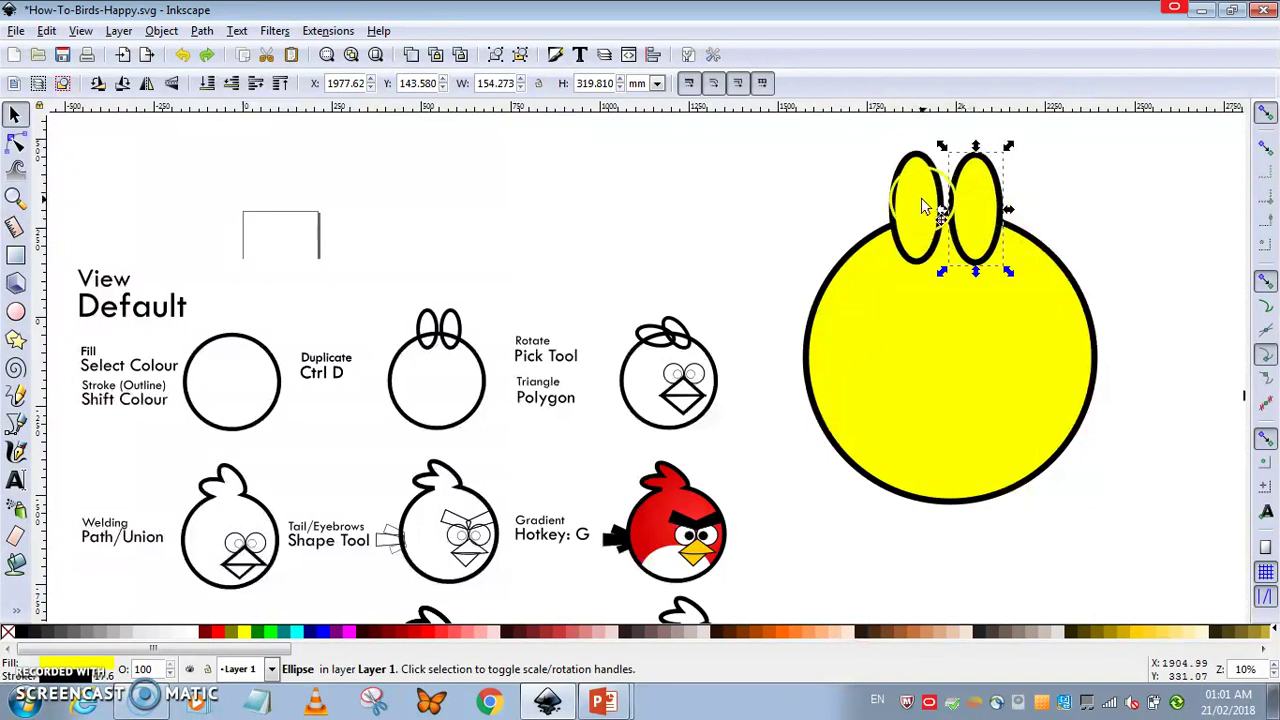
left_click(1051, 177)
- Enlarge both ears to about 129% and move the right ear closer to the left
scroll(1062, 183, "up", 2)
left_click_drag(1062, 183, 857, 380)
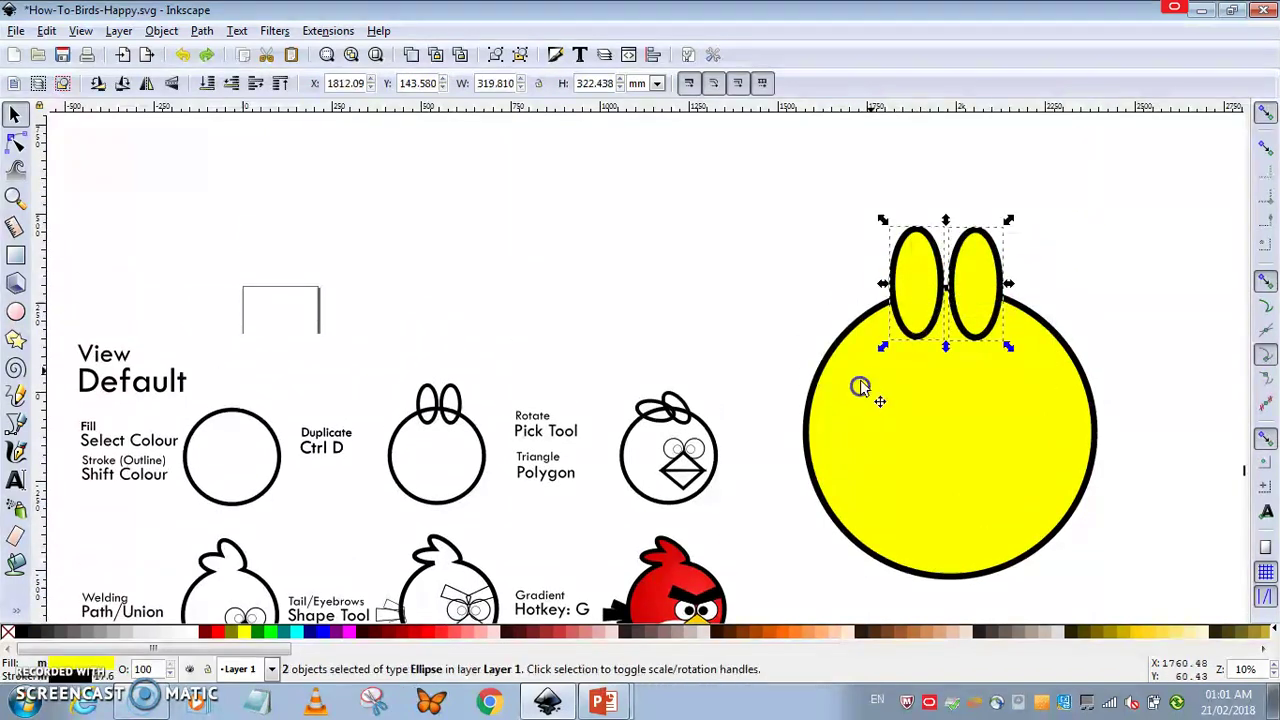
left_click_drag(882, 220, 846, 177)
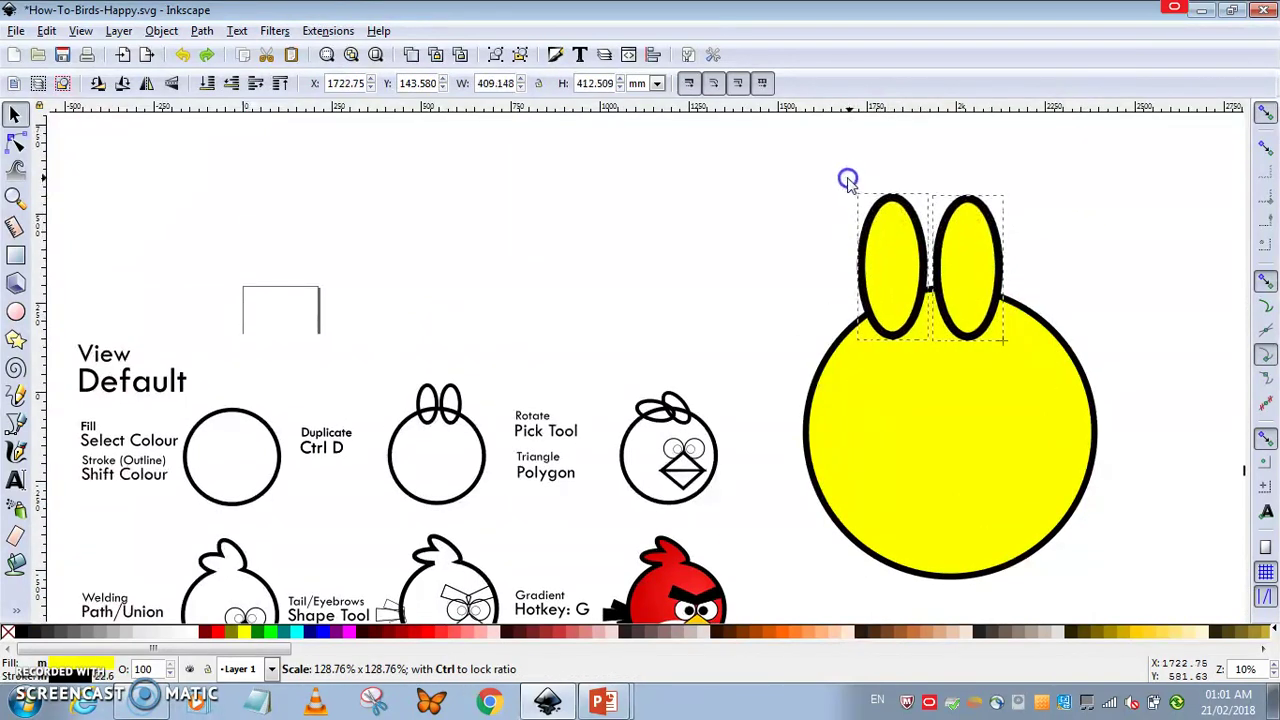
key("Escape")
left_click(990, 235)
left_click_drag(990, 235, 974, 235)
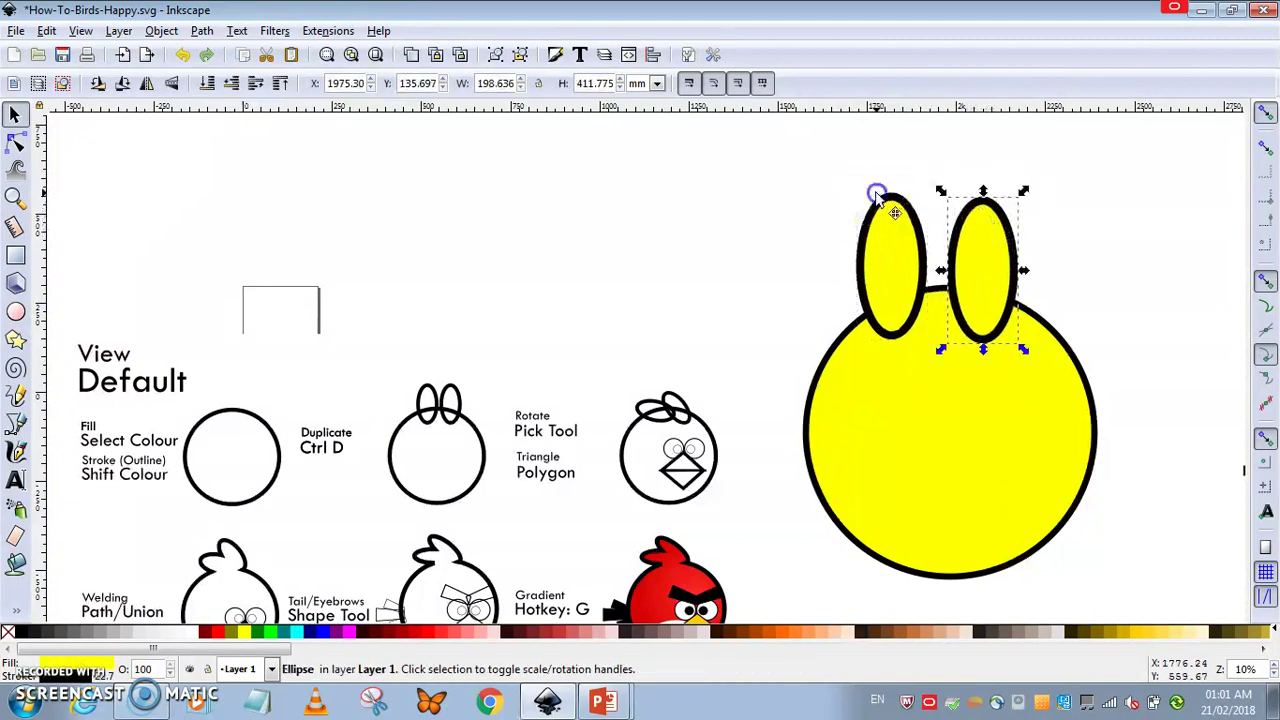
left_click_drag(1036, 163, 857, 360)
left_click_drag(885, 275, 872, 232)
- Rotate the left ear outward and the right ear slightly counter-clockwise, shifting it left
left_click(897, 240)
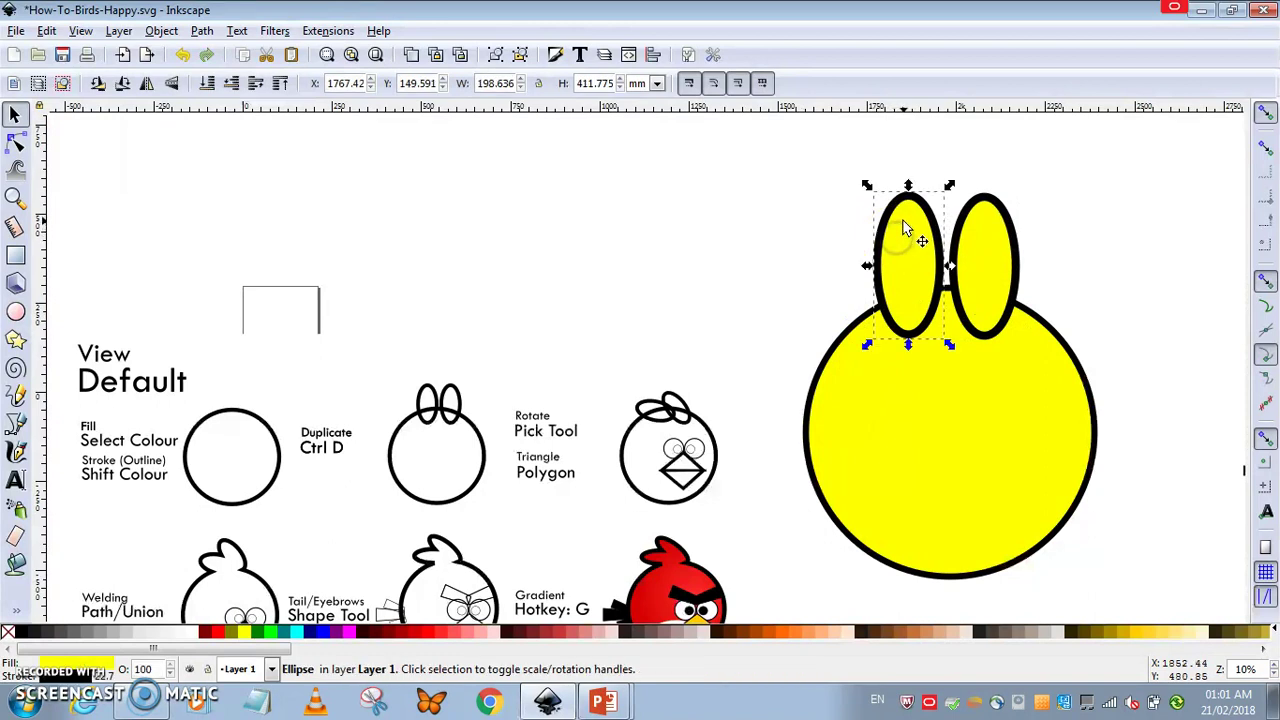
left_click(905, 228)
left_click_drag(947, 187, 875, 283)
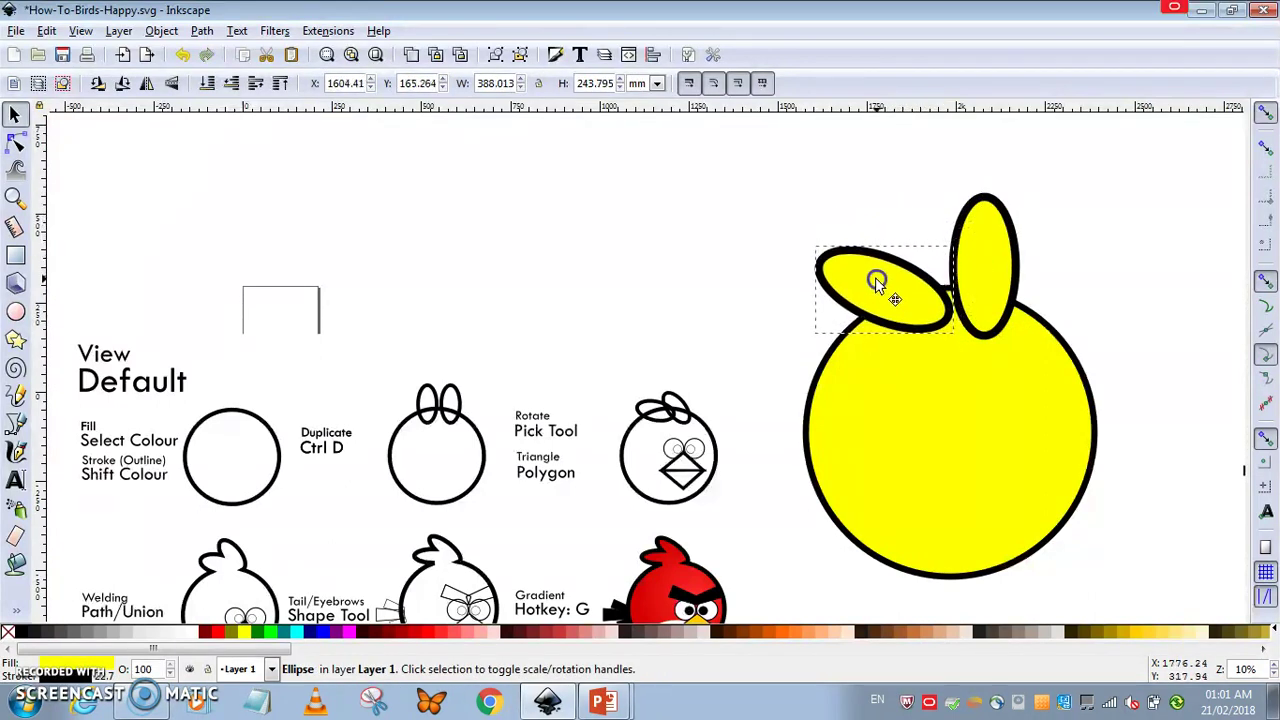
left_click(970, 247)
left_click(1006, 243)
left_click_drag(1020, 194, 985, 196)
left_click_drag(994, 262, 966, 280)
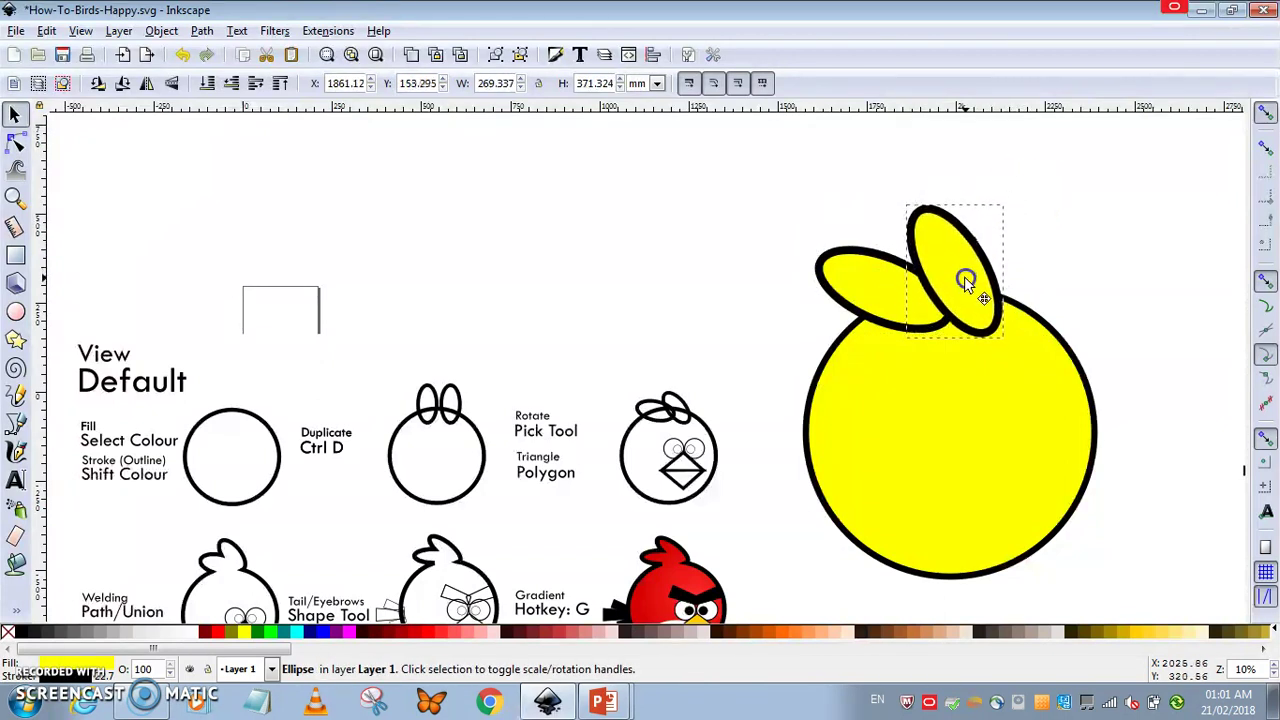
scroll(1060, 251, "down", 1)
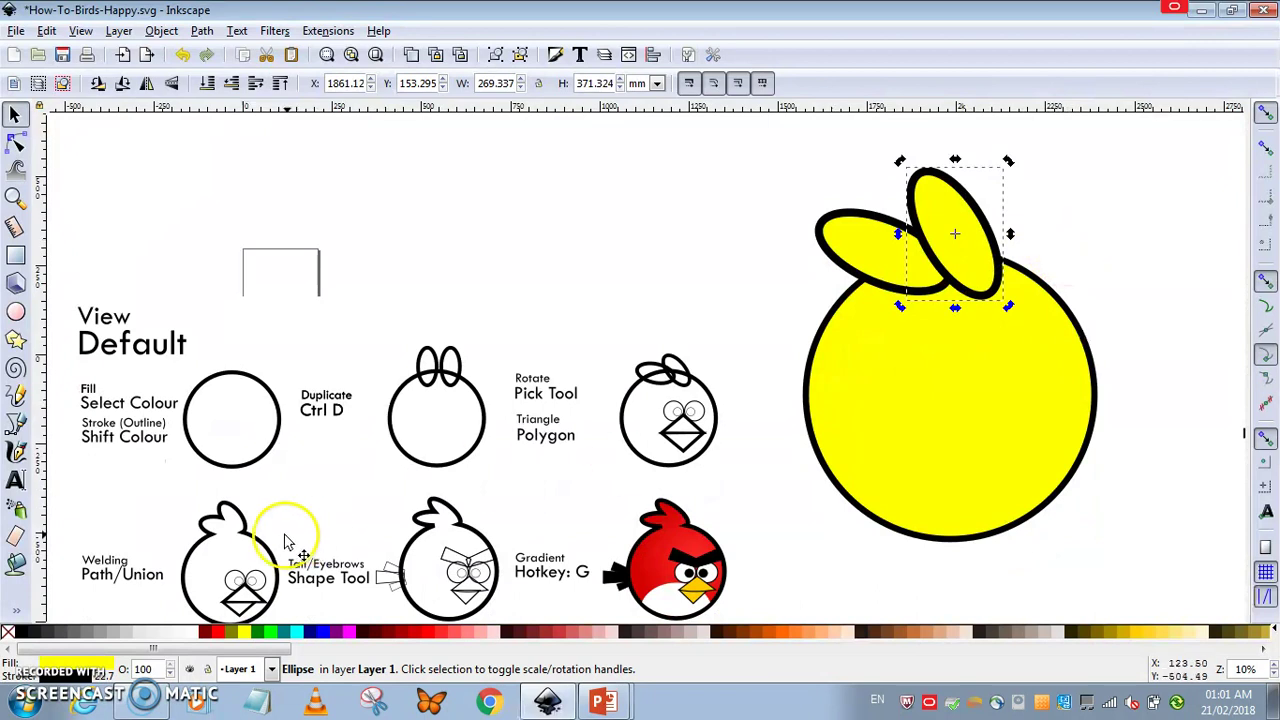
scroll(447, 447, "down", 2)
scroll(608, 371, "up", 2)
scroll(634, 400, "down", 2)
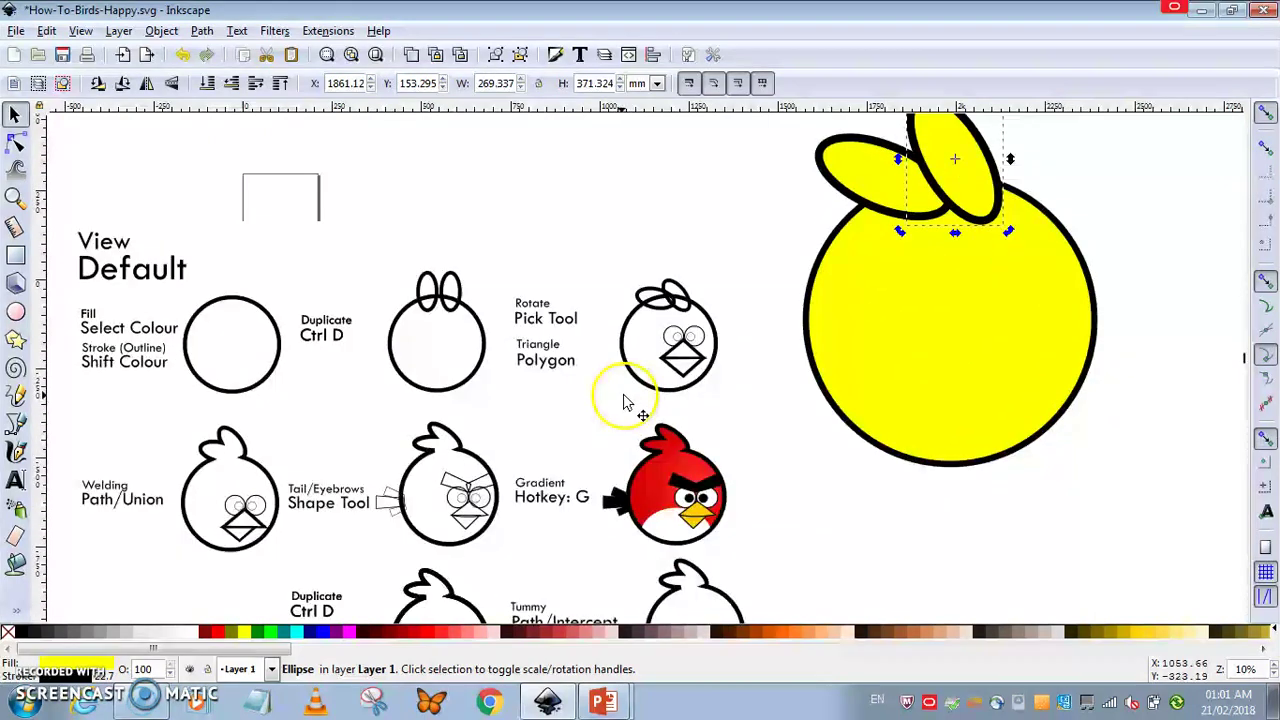
scroll(765, 306, "up", 2)
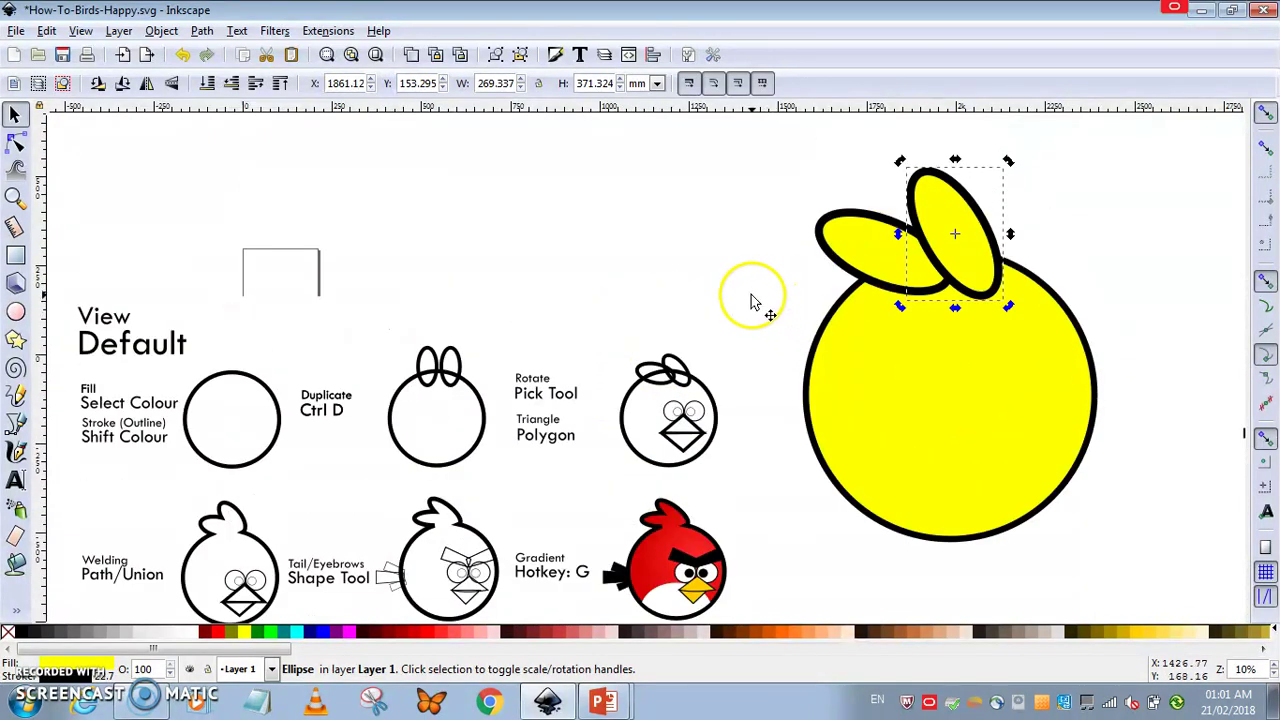
left_click(751, 305)
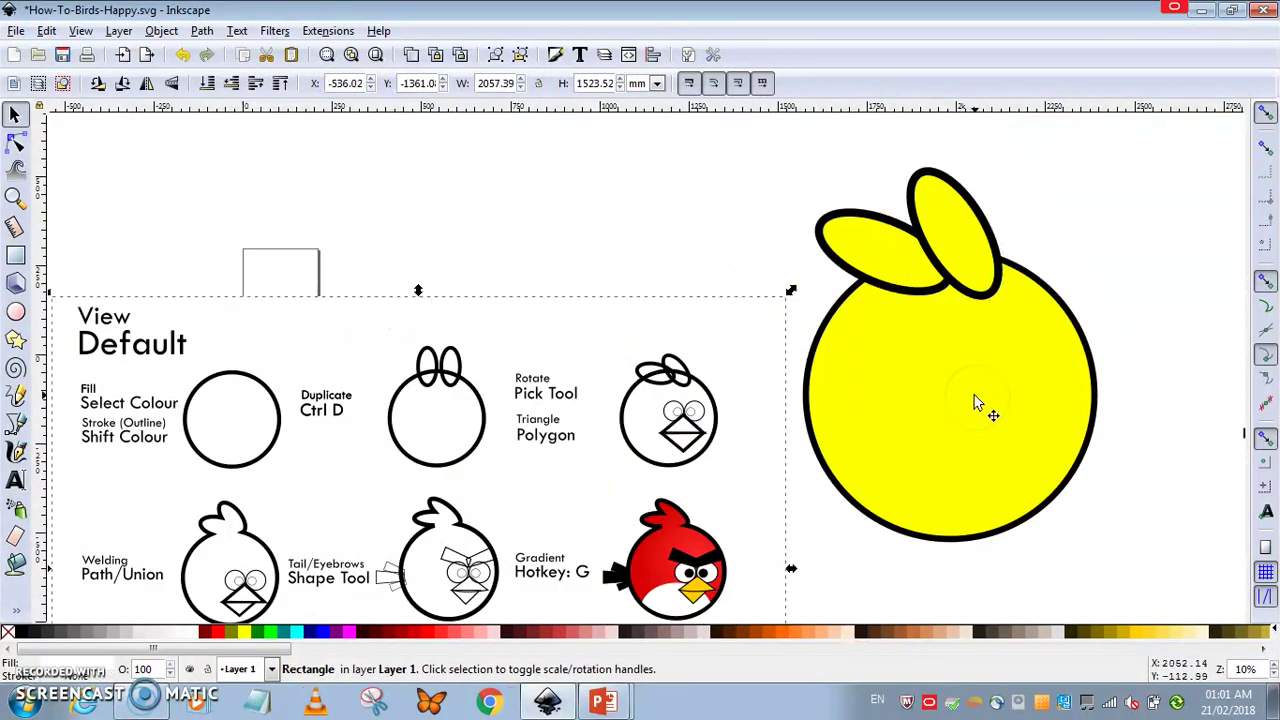
- Draw a polygon with 3 corners and 0 rounding, then move it to the body centre
left_click(14, 340)
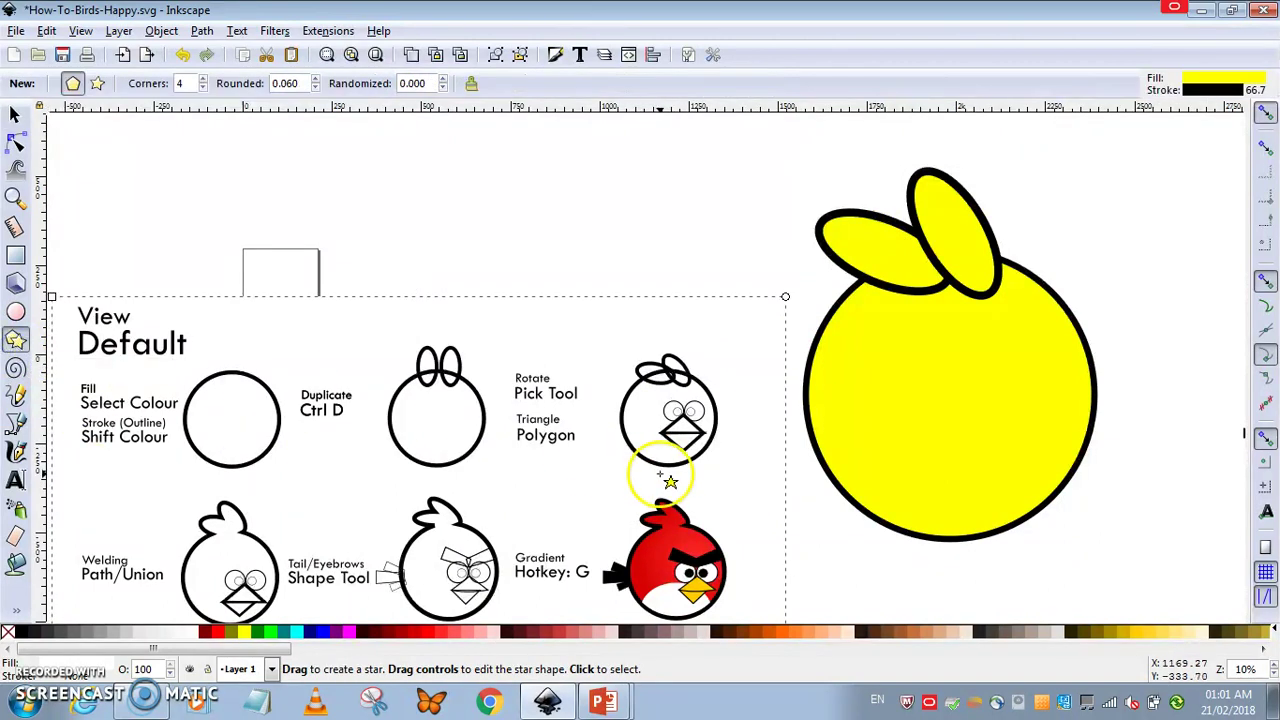
left_click_drag(863, 358, 896, 378)
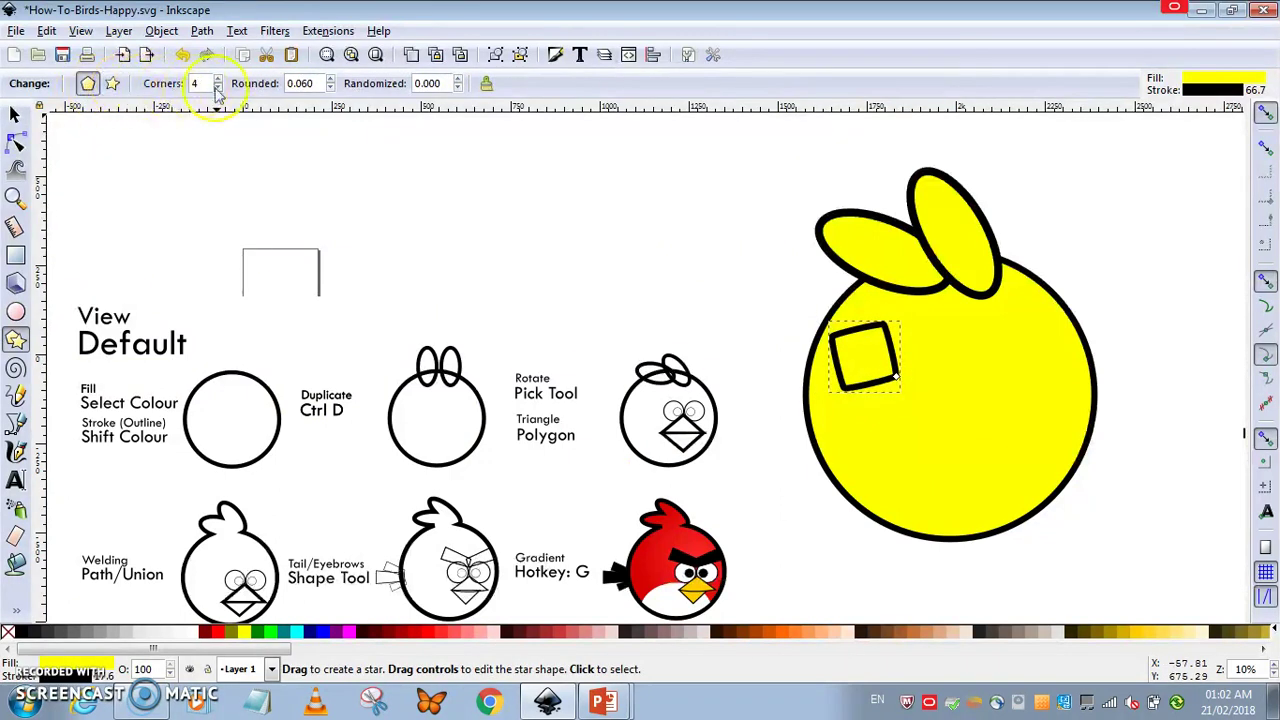
left_click_drag(217, 82, 219, 87)
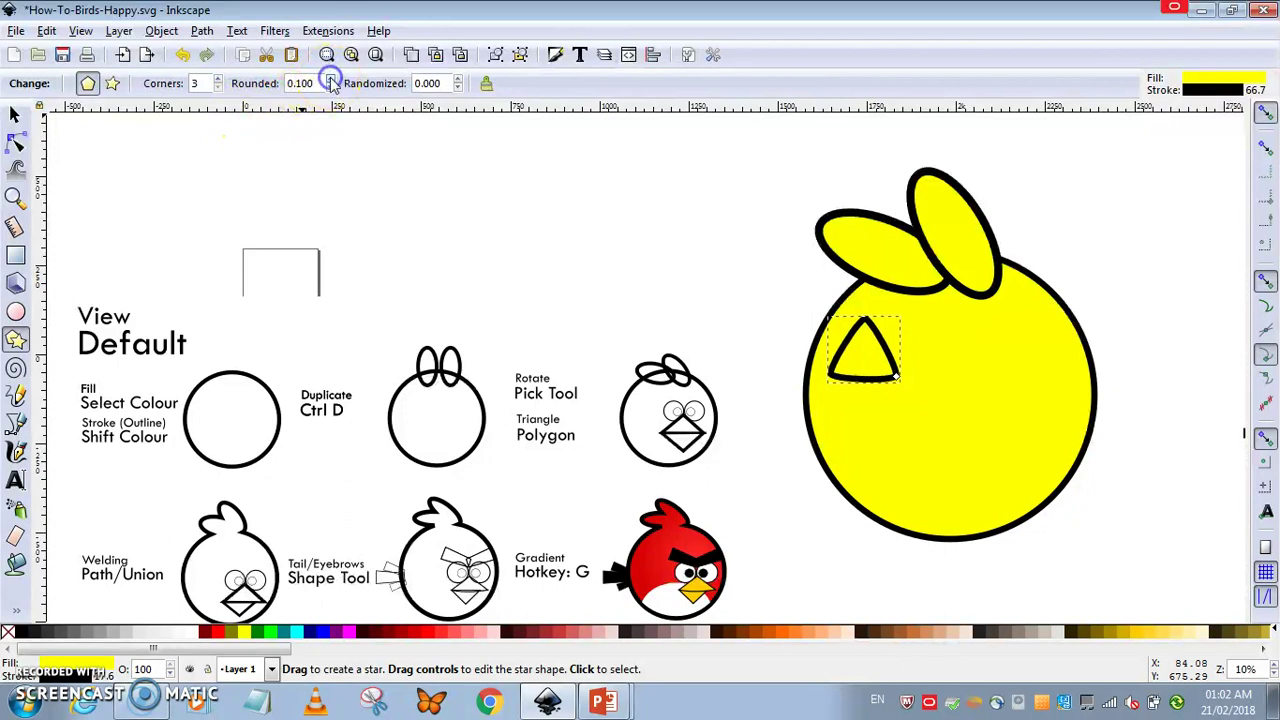
left_click(329, 88)
left_click(329, 88)
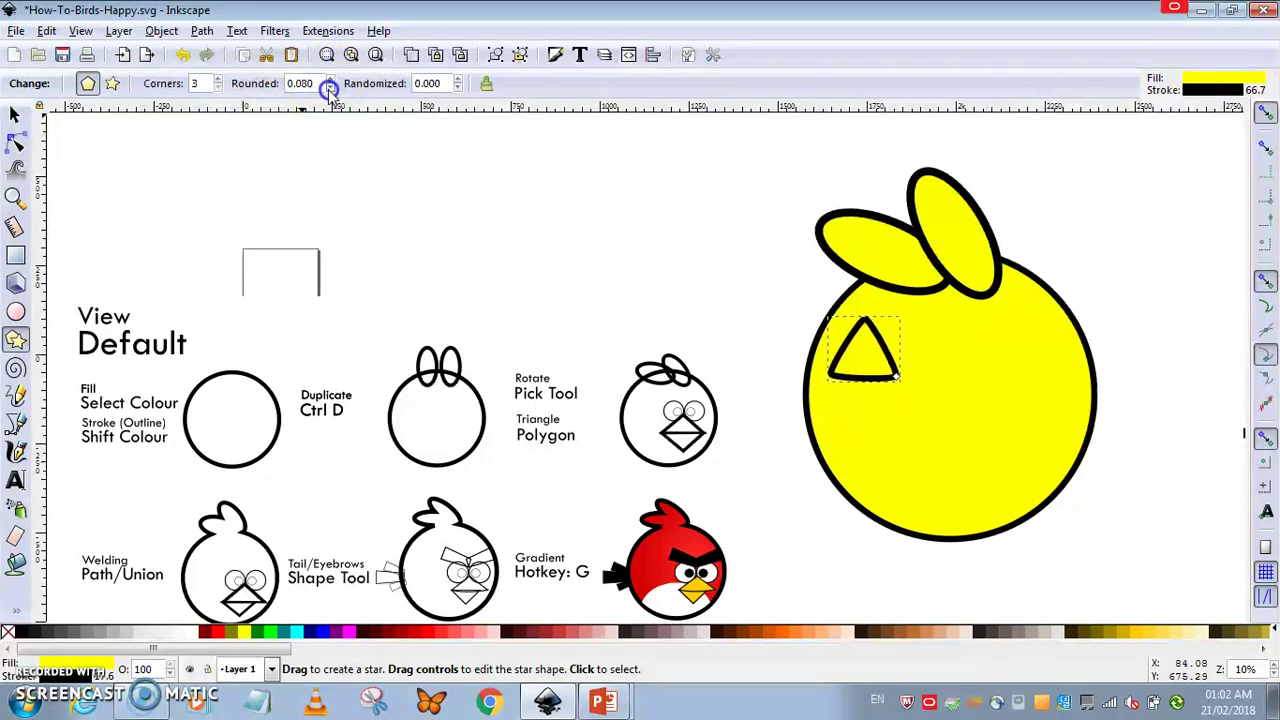
left_click(329, 88)
left_click(329, 88)
left_click(329, 88)
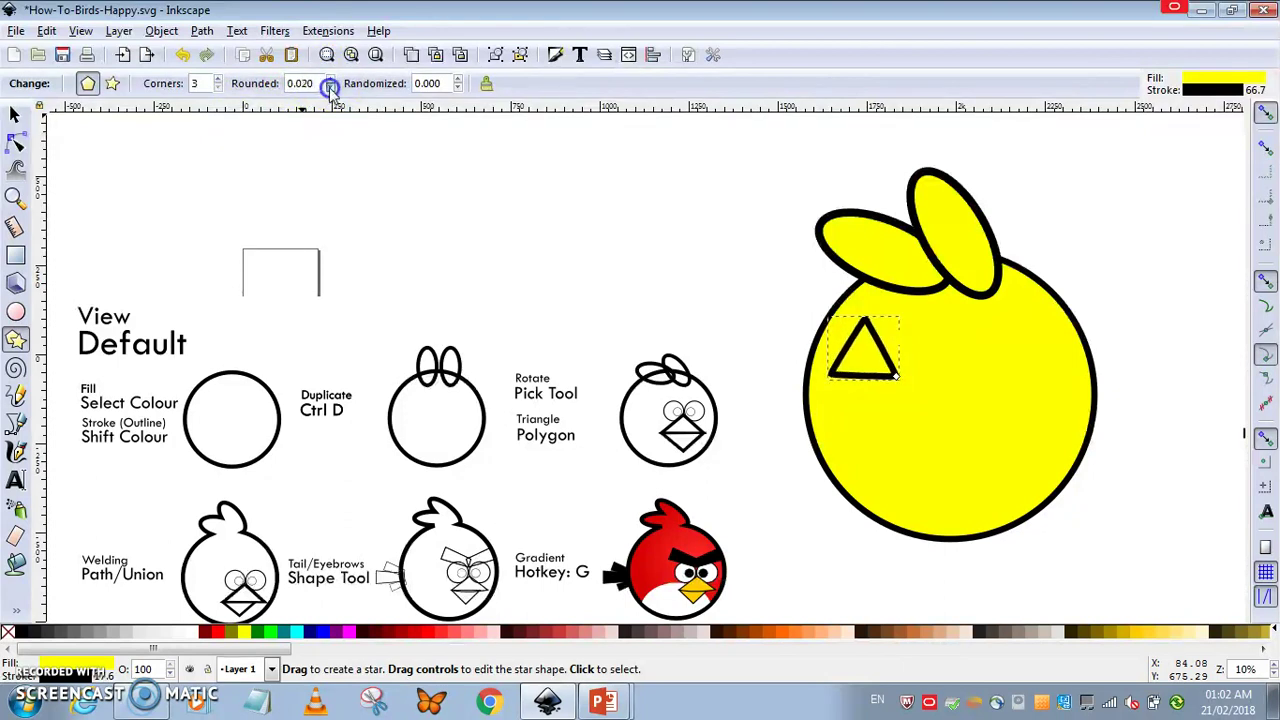
left_click(329, 88)
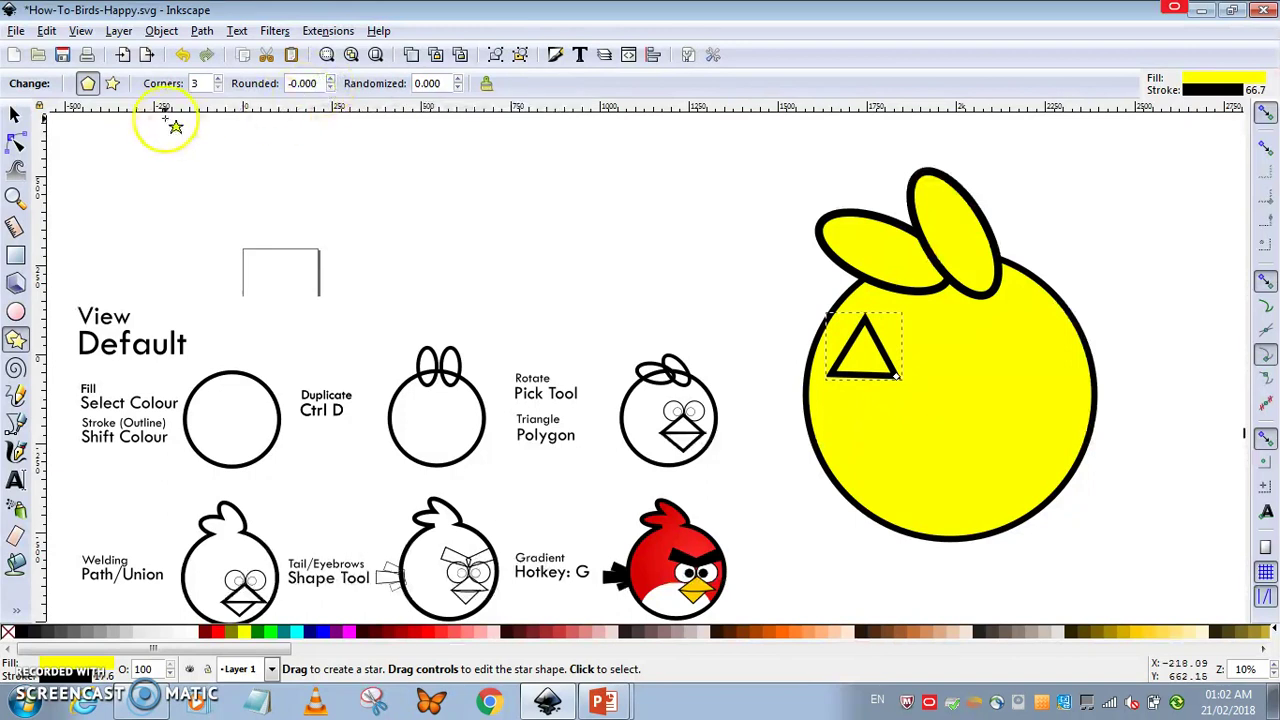
left_click(15, 116)
left_click_drag(875, 360, 1008, 395)
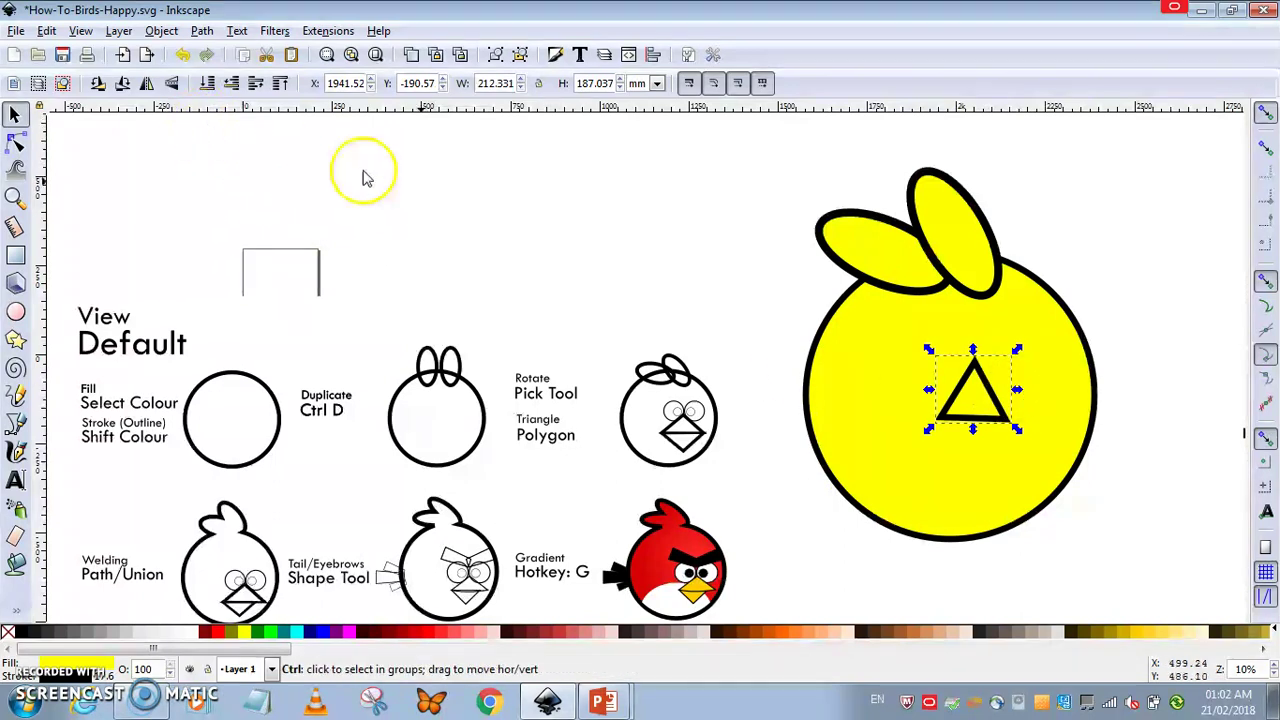
- Duplicate the triangle, flip the copy vertically beneath it, and widen the upper triangle
key("ctrl+d")
left_click_drag(958, 390, 970, 452)
left_click(170, 84)
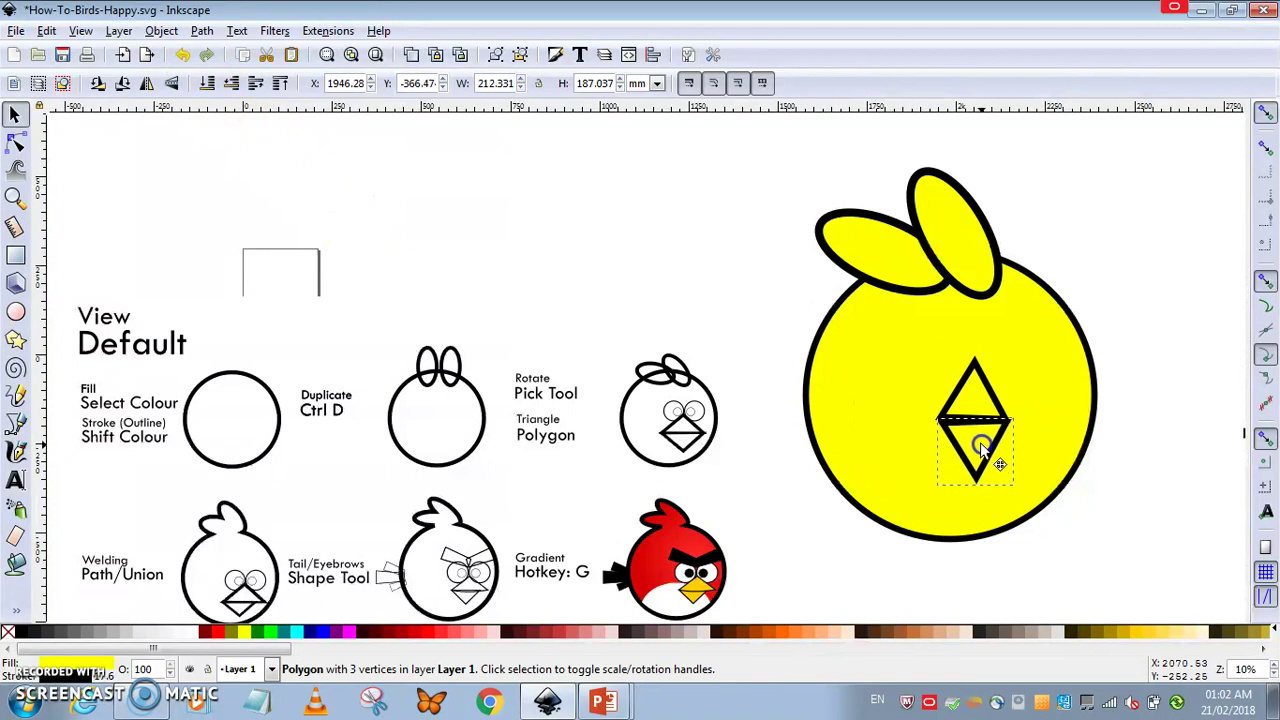
left_click(977, 391)
left_click_drag(1017, 389, 1062, 402)
left_click(1134, 432)
- Select both beak triangles and move them toward the right side of the body
left_click(1008, 410)
left_click(1030, 395, "shift")
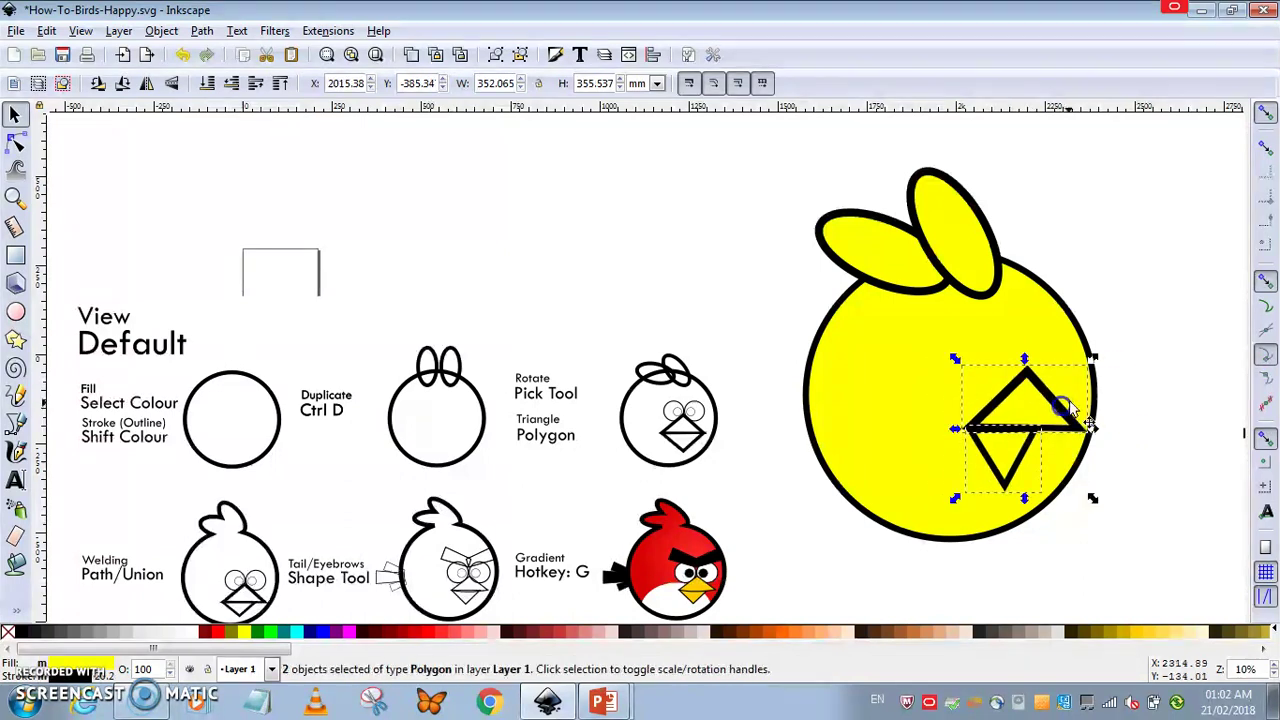
left_click(1120, 383)
left_click(1065, 418)
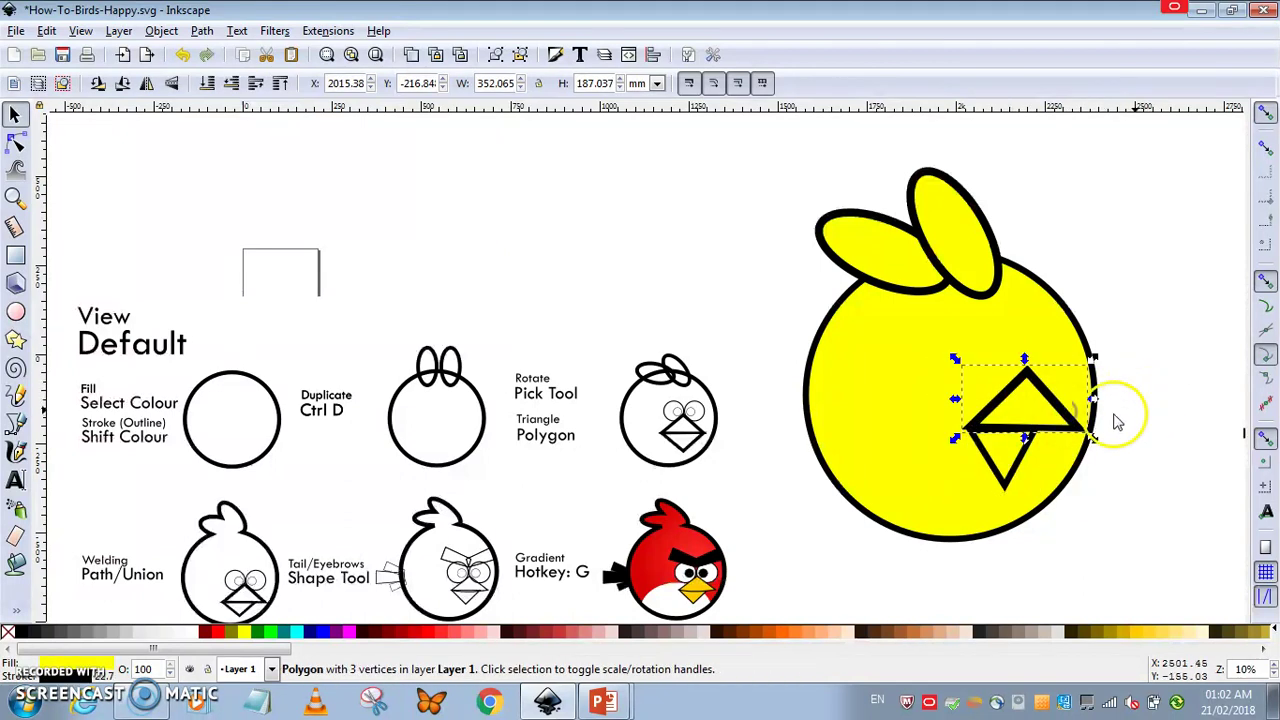
left_click(1118, 360)
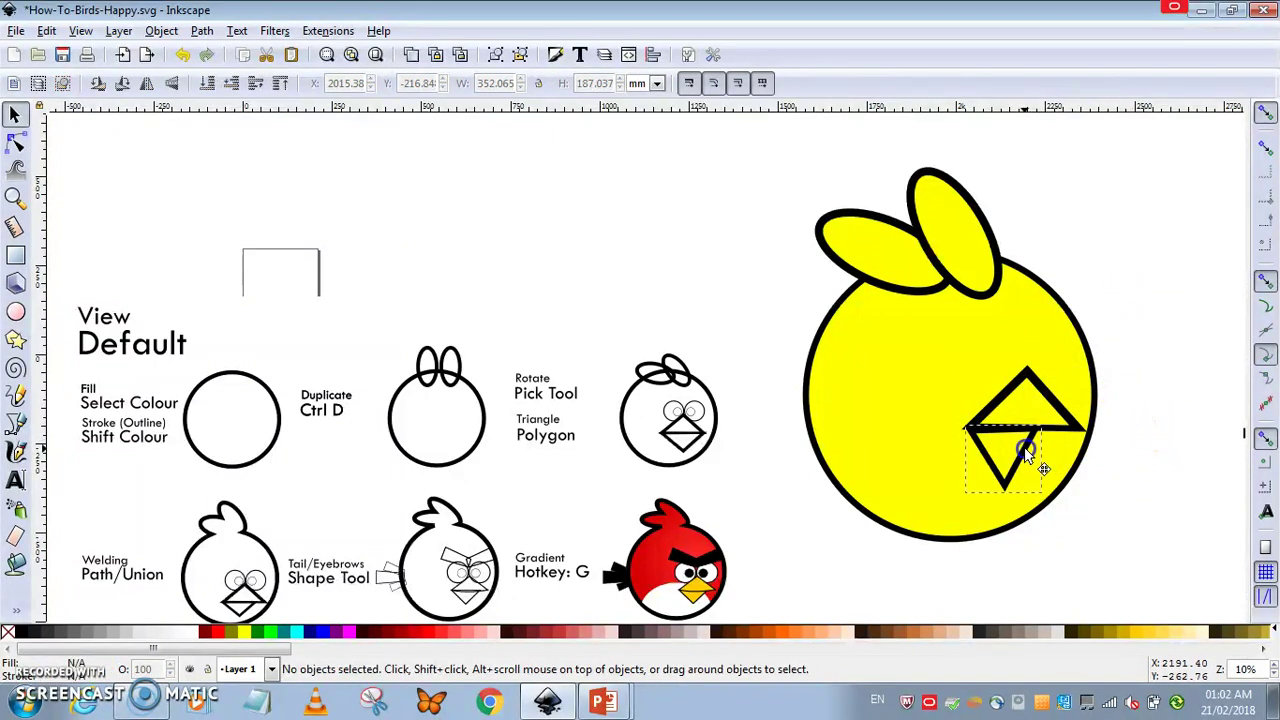
- Nudge, tilt and snap the lower triangle so it meets the upper one
left_click_drag(1022, 447, 1017, 455)
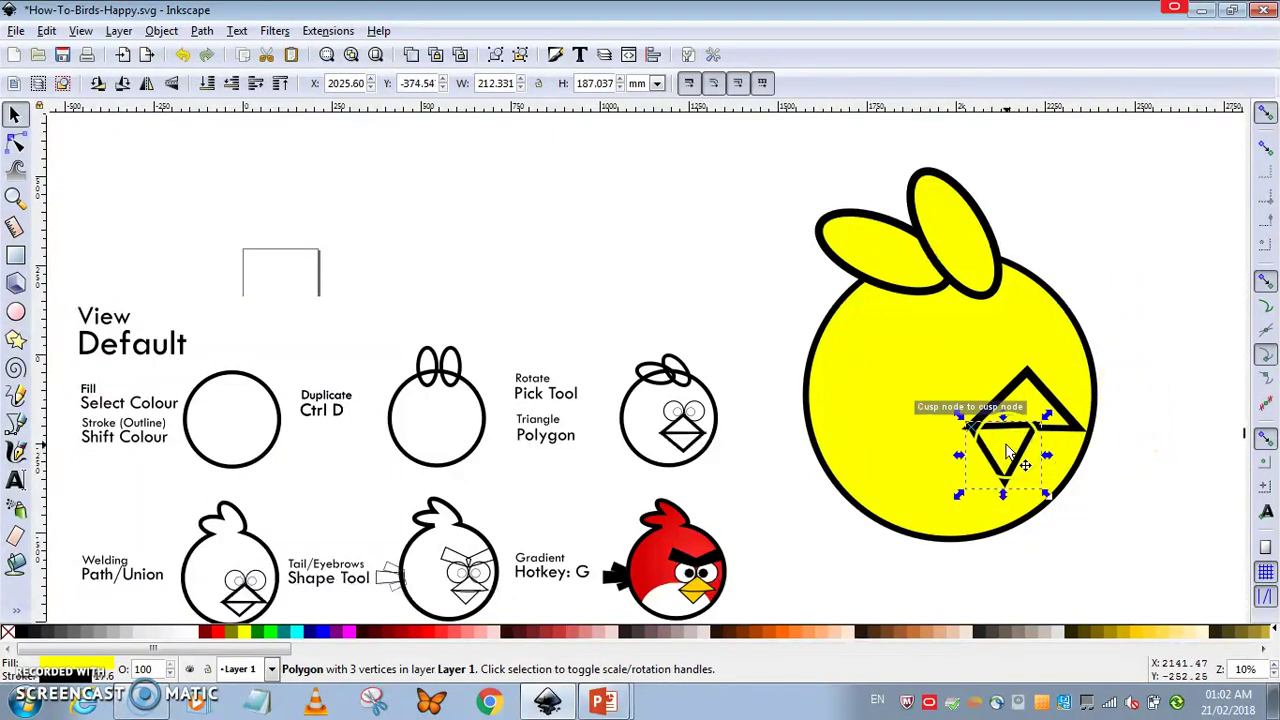
key("Down")
key("Down")
key("Down")
key("Down")
key("Down")
key("Down")
key("Down")
key("Down")
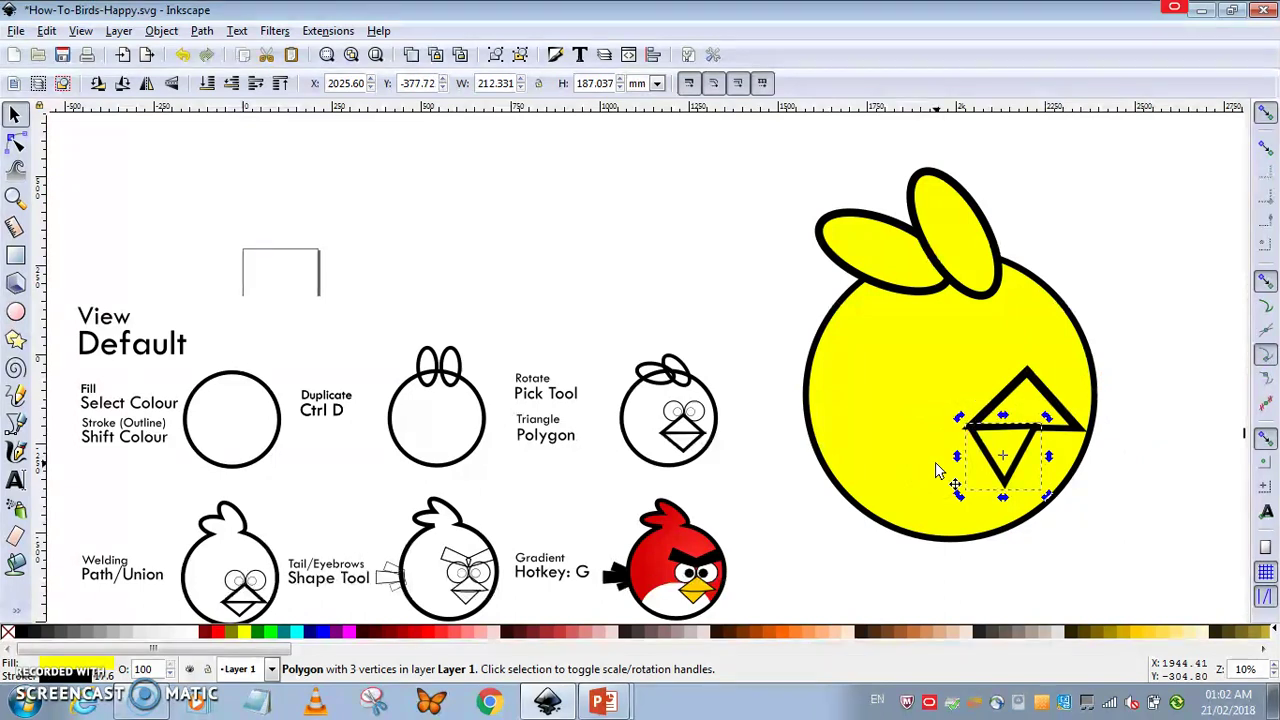
key("Down")
key("Down")
key("Down")
key("Down")
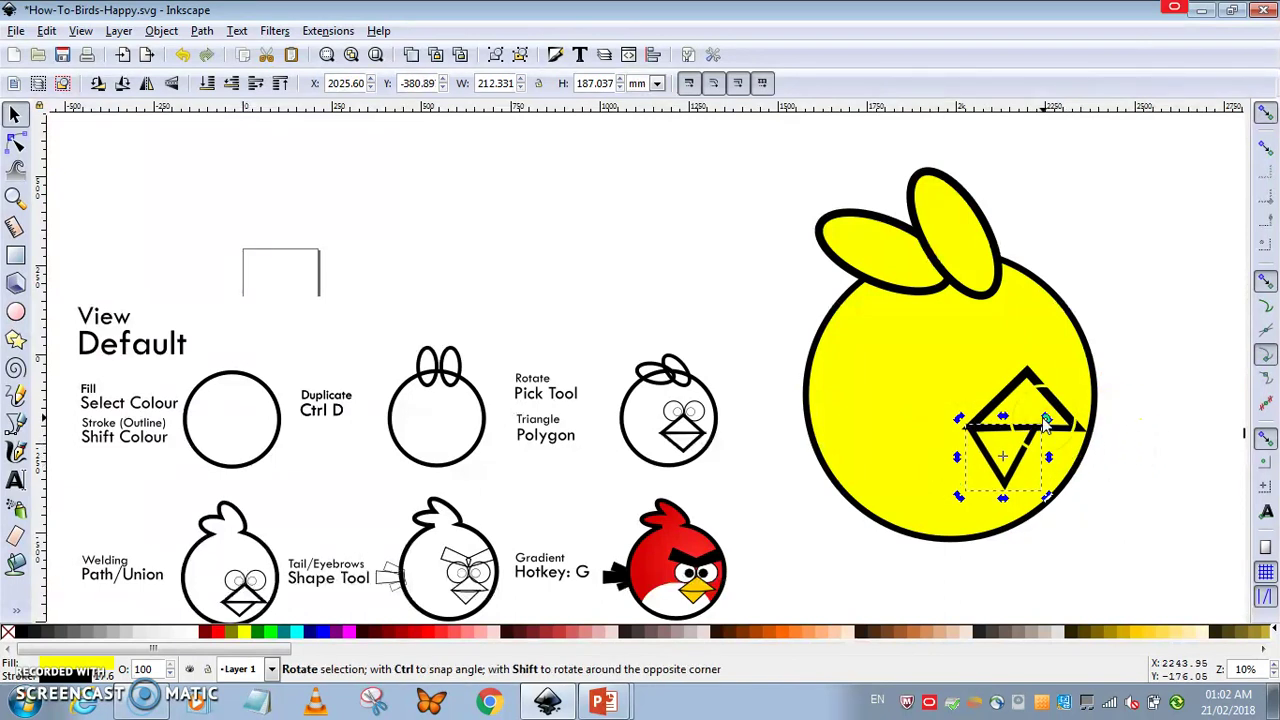
left_click_drag(1048, 421, 1066, 438)
left_click(1111, 420)
left_click(1000, 465)
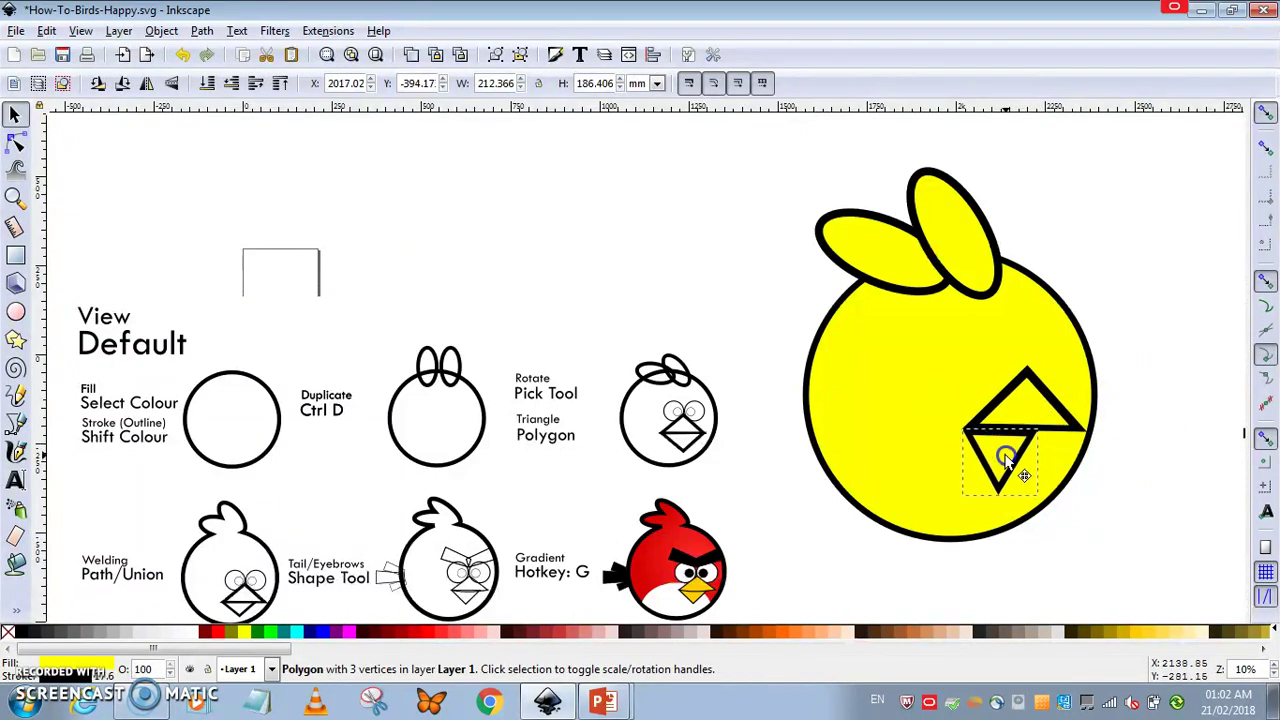
left_click_drag(1000, 465, 1008, 458)
left_click(1127, 400)
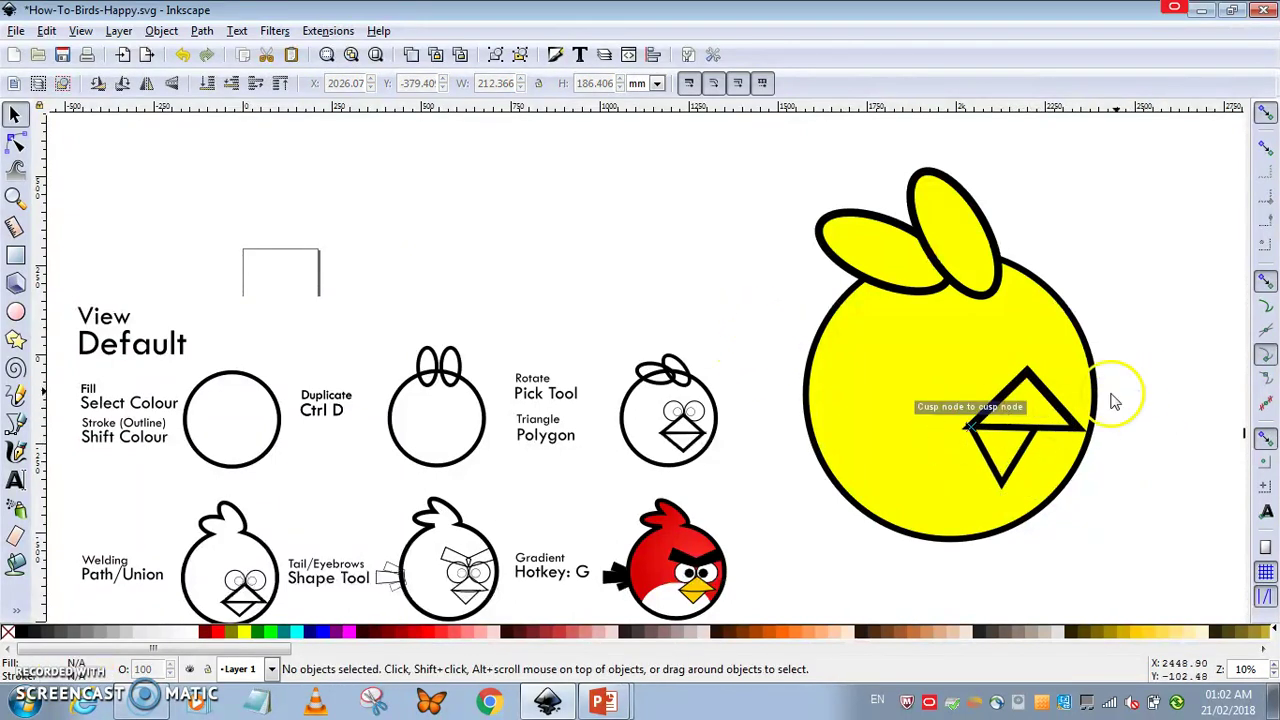
- Select both triangles and shift the finished beak slightly upward
left_click_drag(1129, 337, 903, 560)
left_click_drag(1017, 430, 1013, 420)
left_click(1143, 394)
scroll(366, 549, "down", 2)
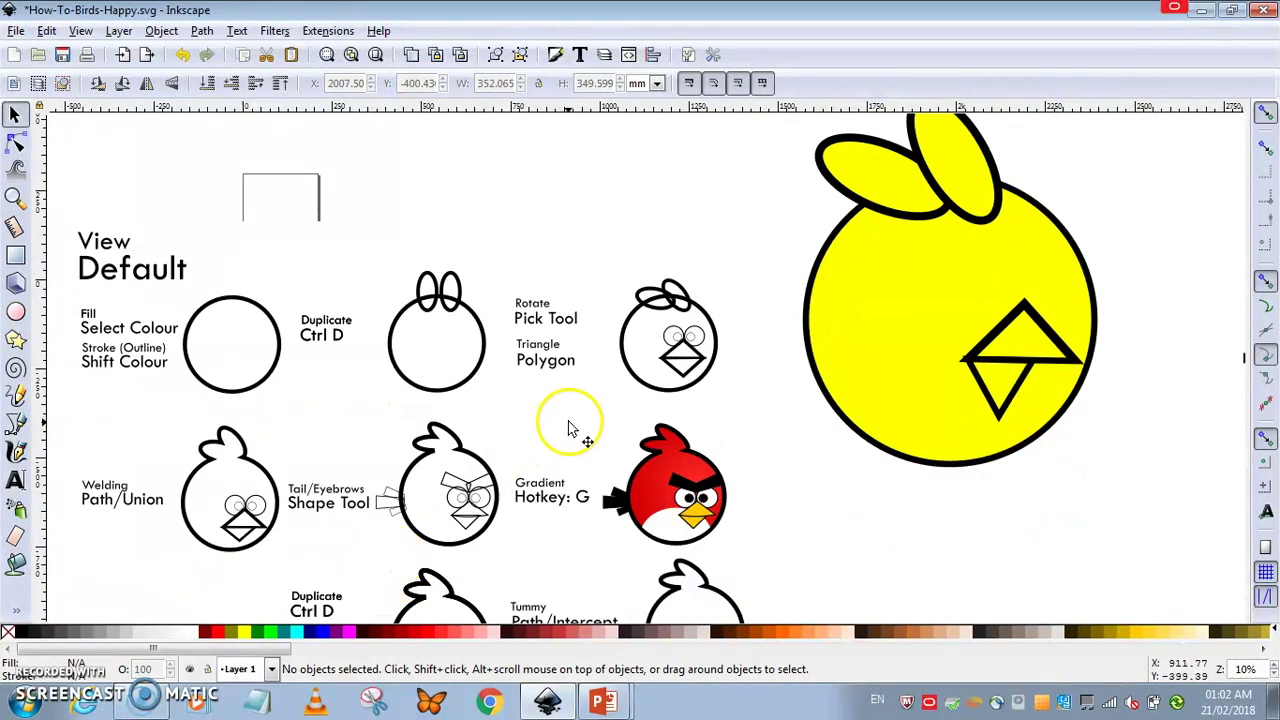
scroll(570, 428, "up", 2)
- Draw the eye as a white circle with a smaller black inner circle for the pupil
left_click(15, 311)
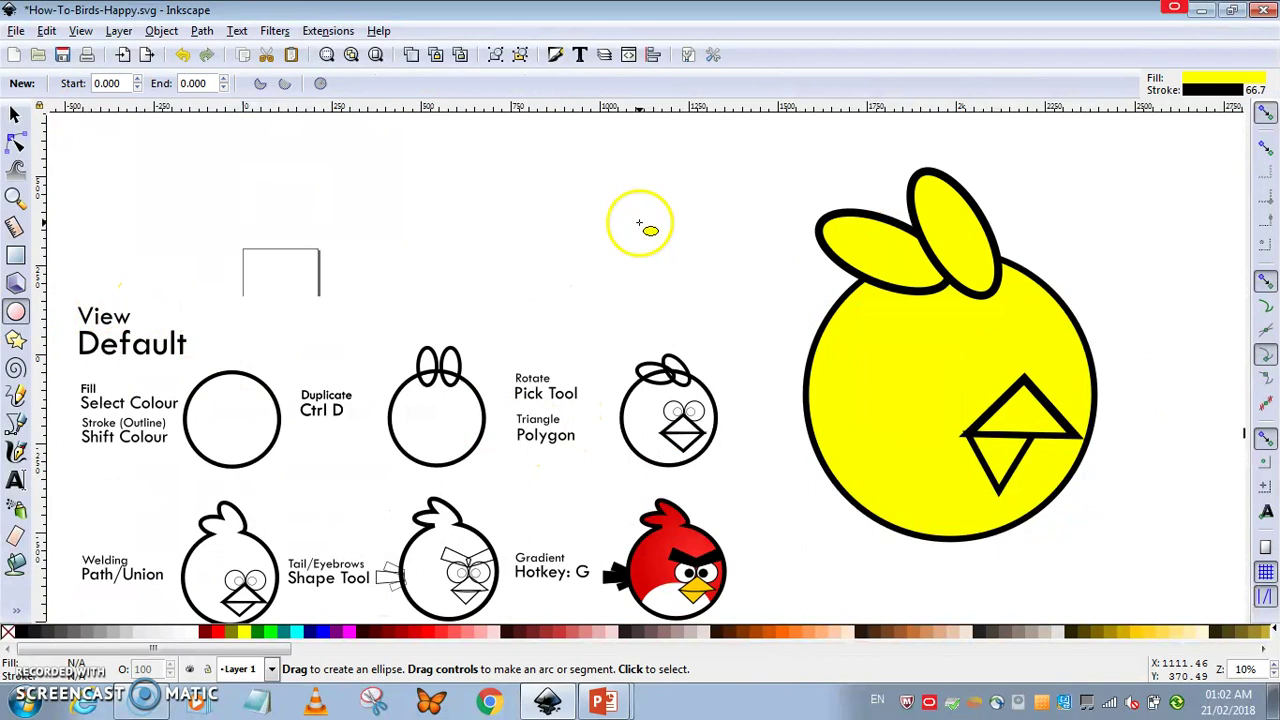
left_click_drag(639, 223, 703, 284)
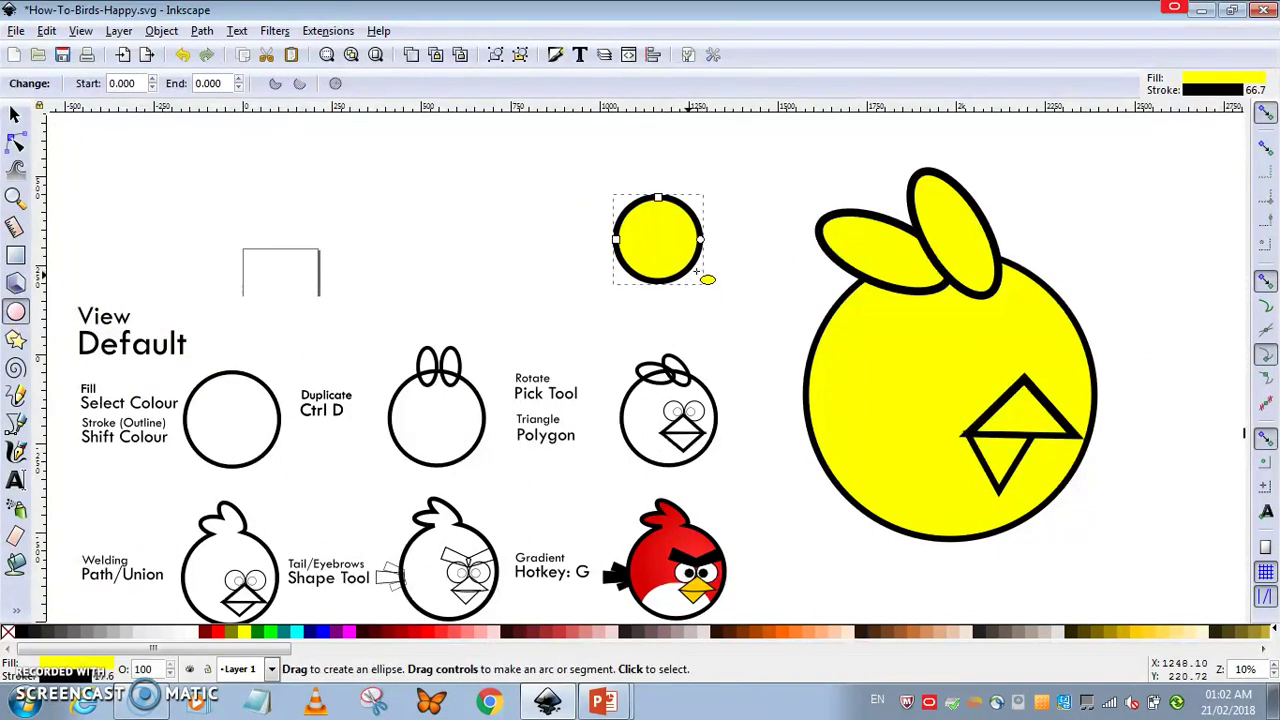
left_click(15, 114)
left_click_drag(614, 196, 671, 247)
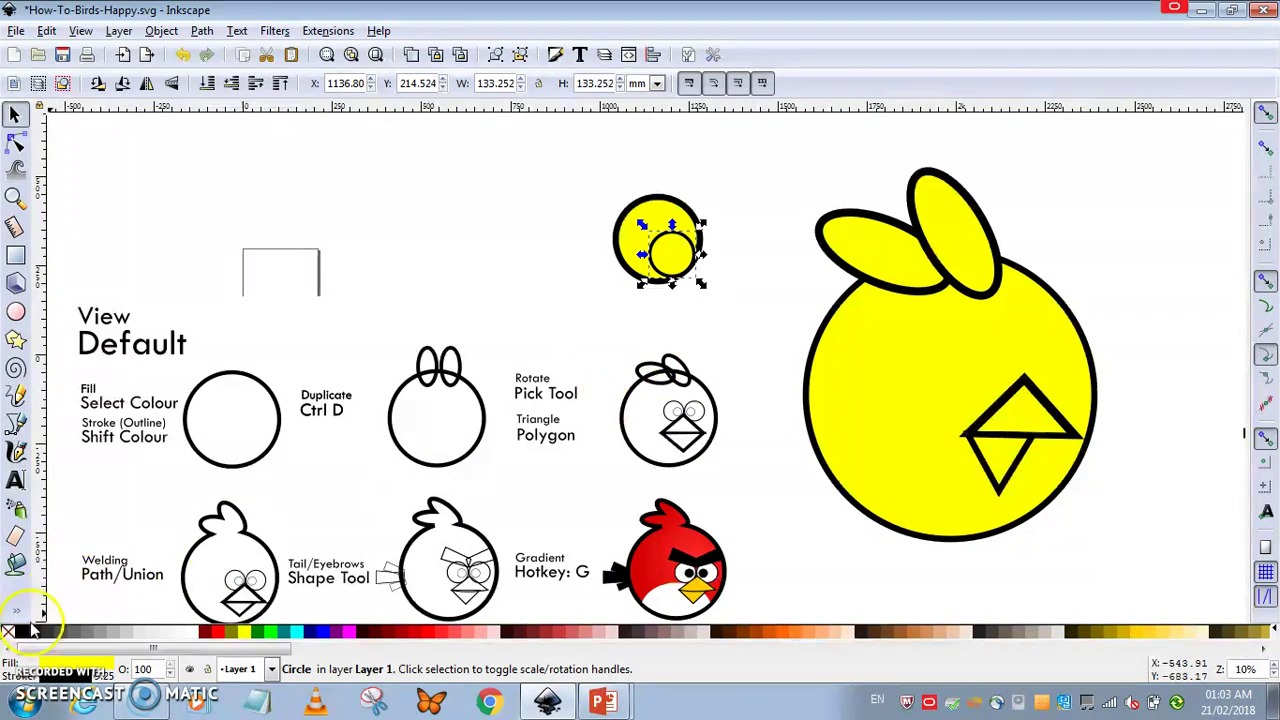
left_click(22, 633)
left_click(690, 218)
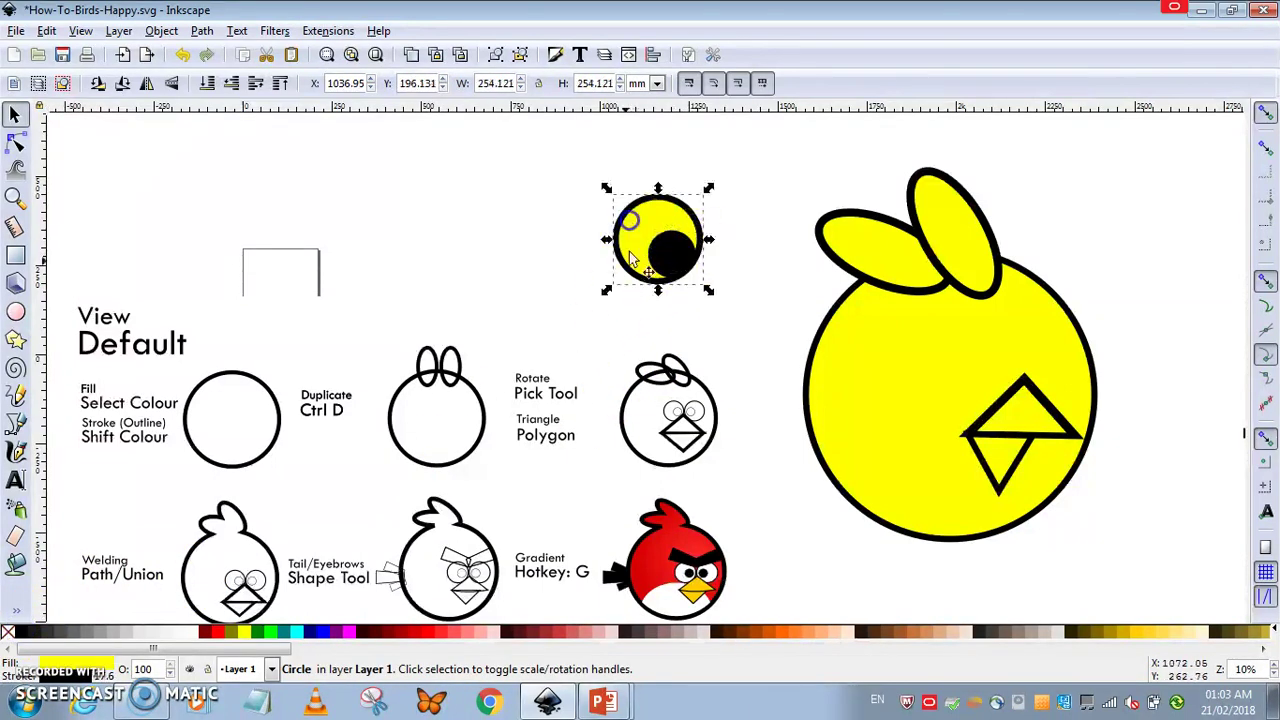
left_click(193, 637)
left_click(394, 291)
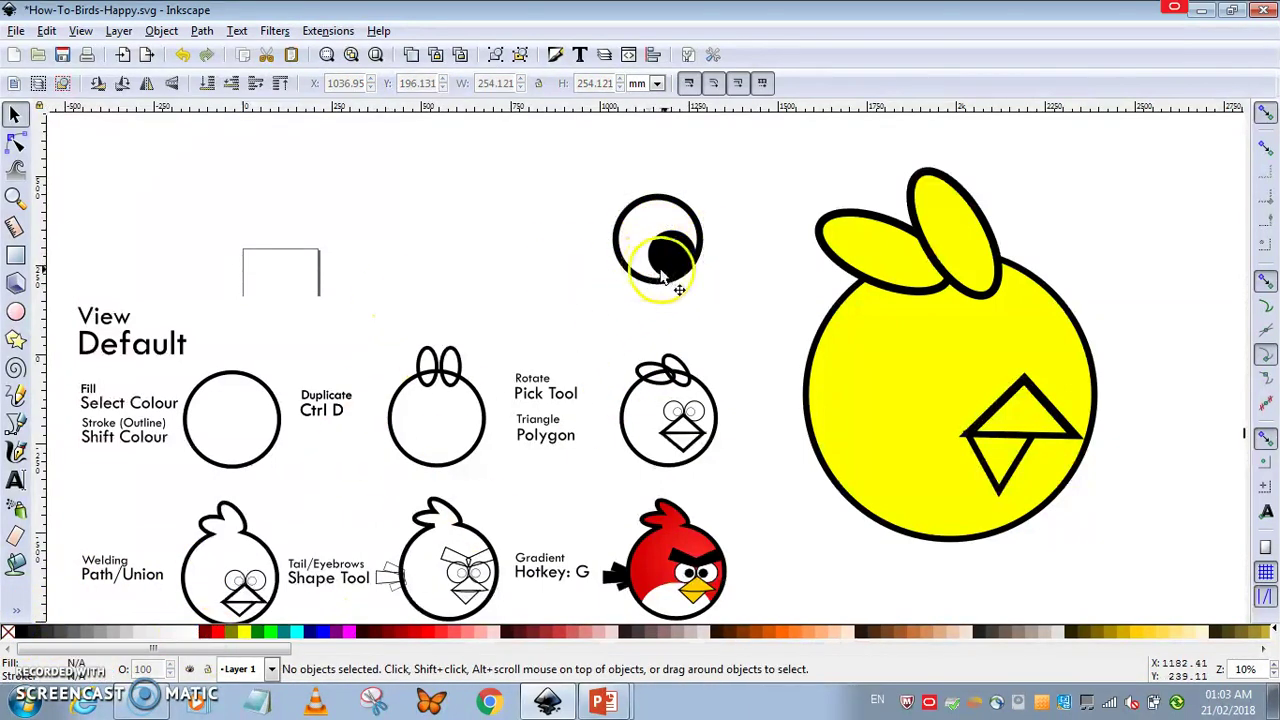
- Move the pupil up-right inside the eye and shrink the eye to about half size
left_click_drag(668, 262, 676, 244)
left_click(676, 244)
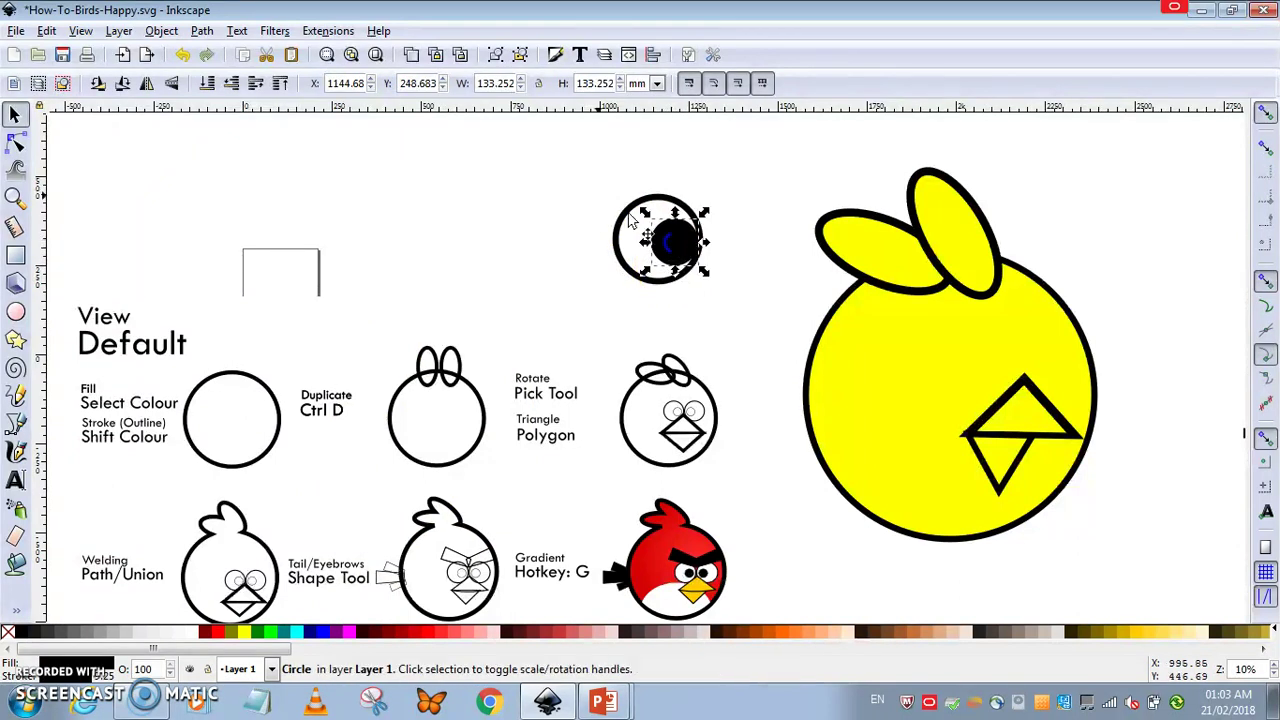
left_click(586, 163)
left_click_drag(586, 163, 720, 315)
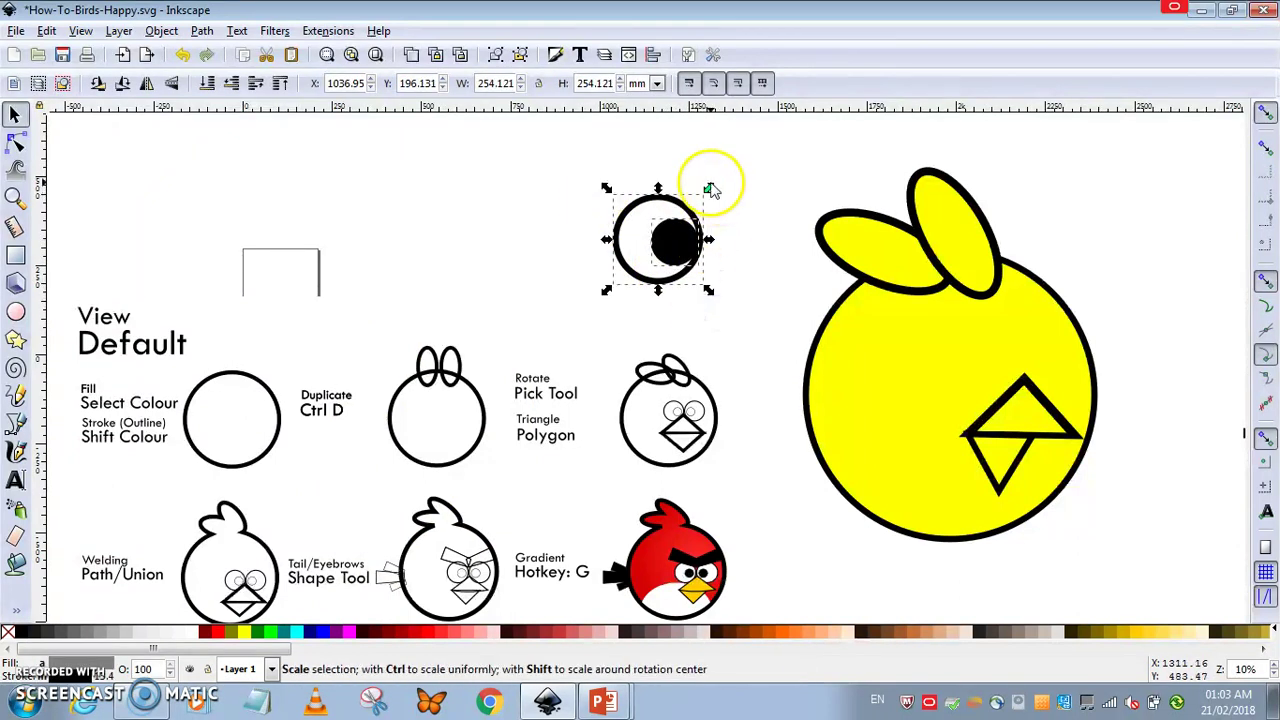
left_click_drag(708, 188, 1024, 392)
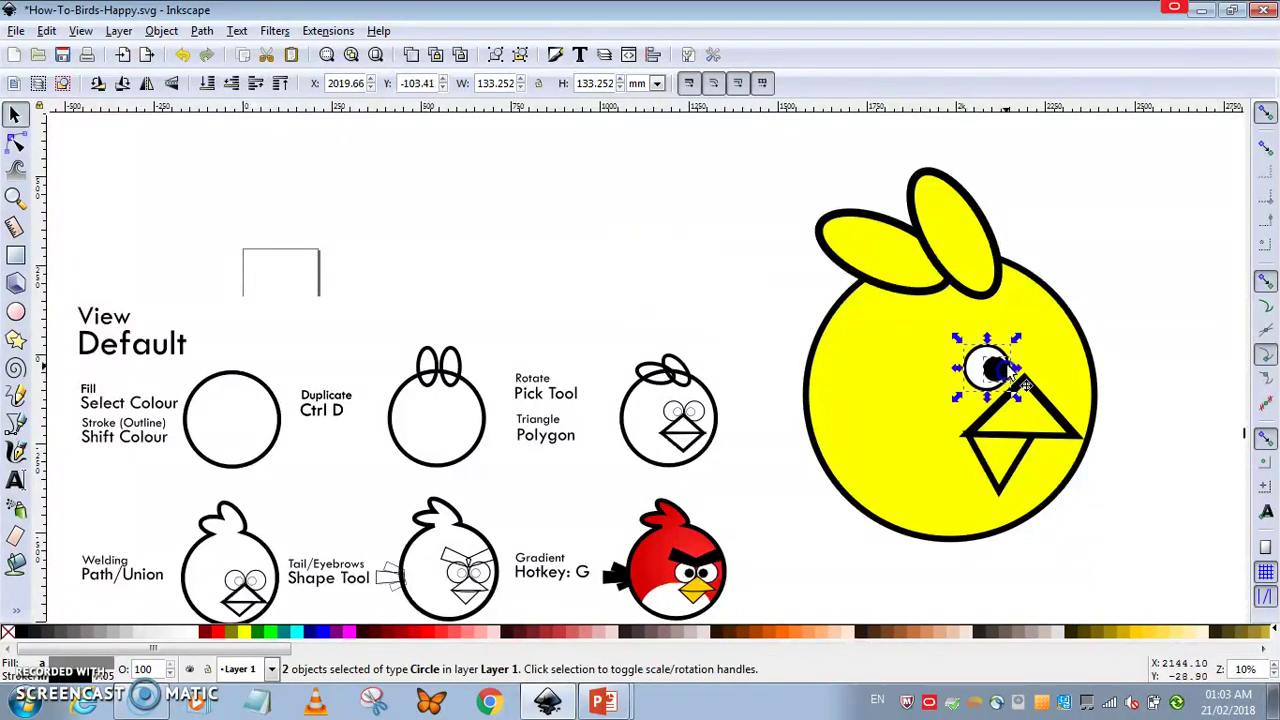
- Enlarge the eye slightly and place a duplicate beside the original
left_click_drag(1017, 341, 1048, 372)
key("ctrl+d")
left_click(1138, 366)
- Adjust both pupils, then nudge the pair of eyes slightly to the right
left_click(1052, 371)
key("e")
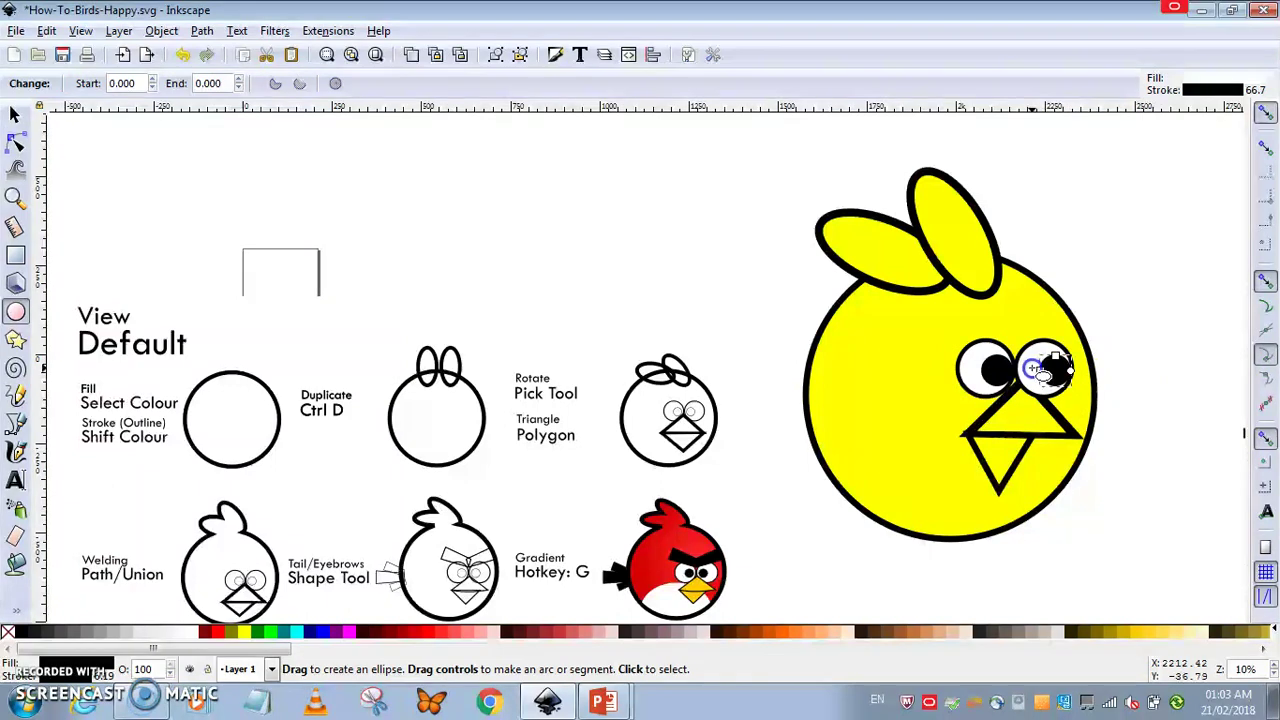
left_click(14, 113)
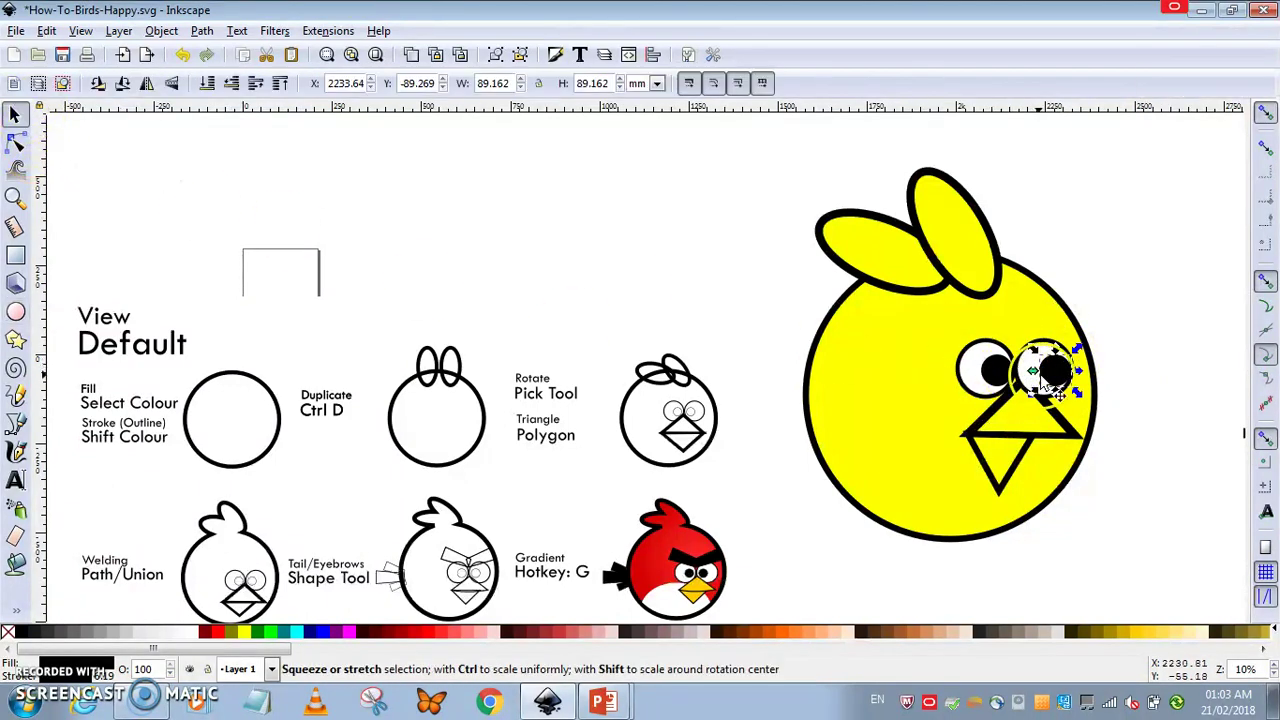
mouse_move(1046, 372)
left_mouse_down()
mouse_move(1012, 378)
mouse_move(1036, 379)
left_mouse_up()
left_click(1152, 340)
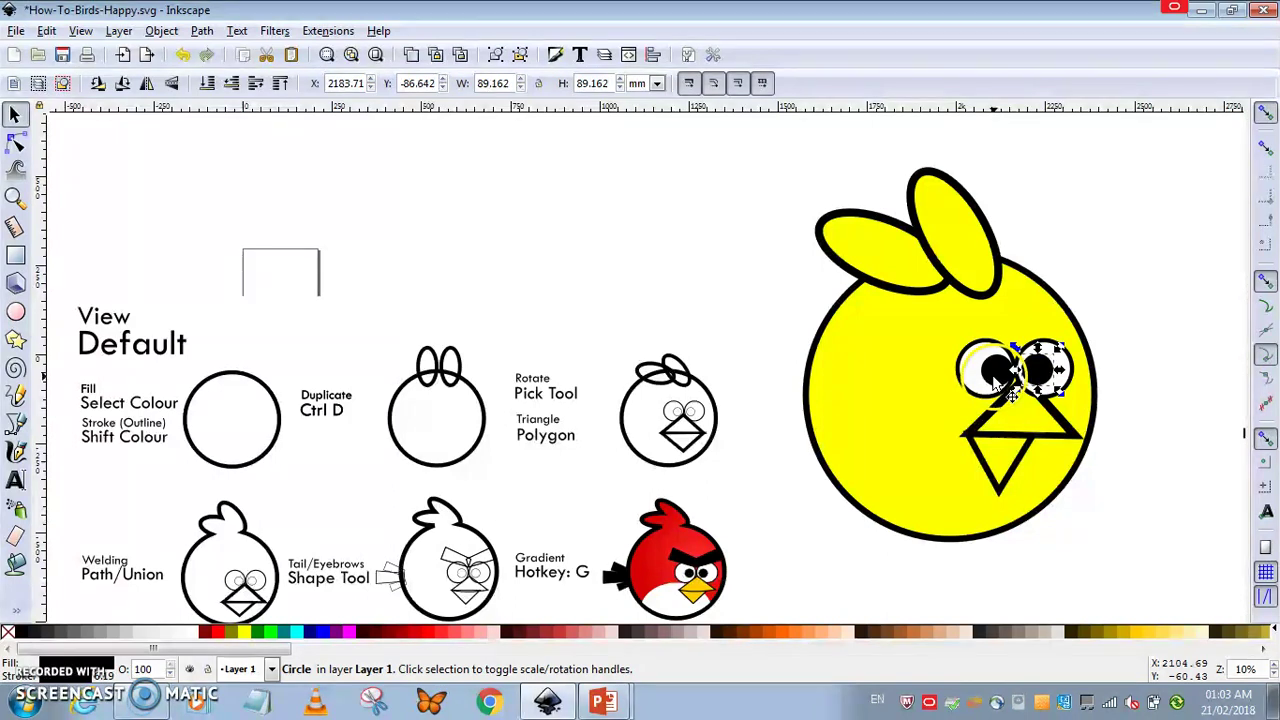
left_click(988, 372)
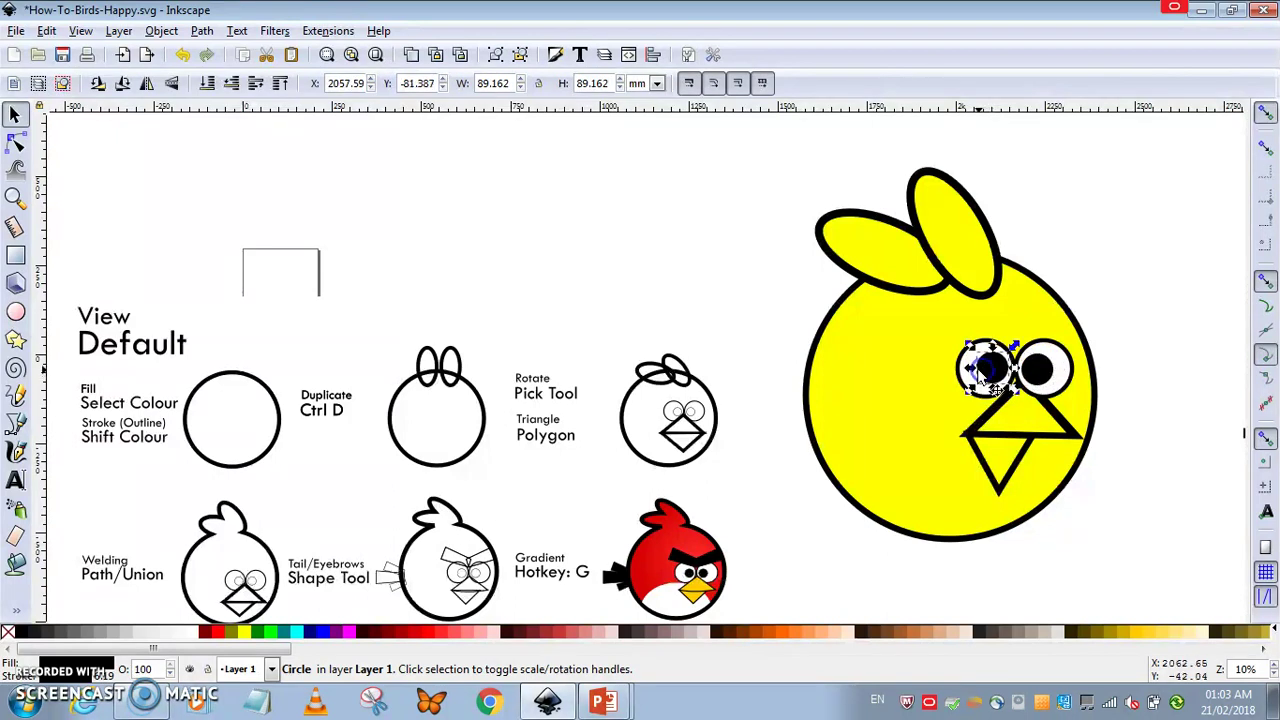
left_click_drag(972, 371, 978, 372)
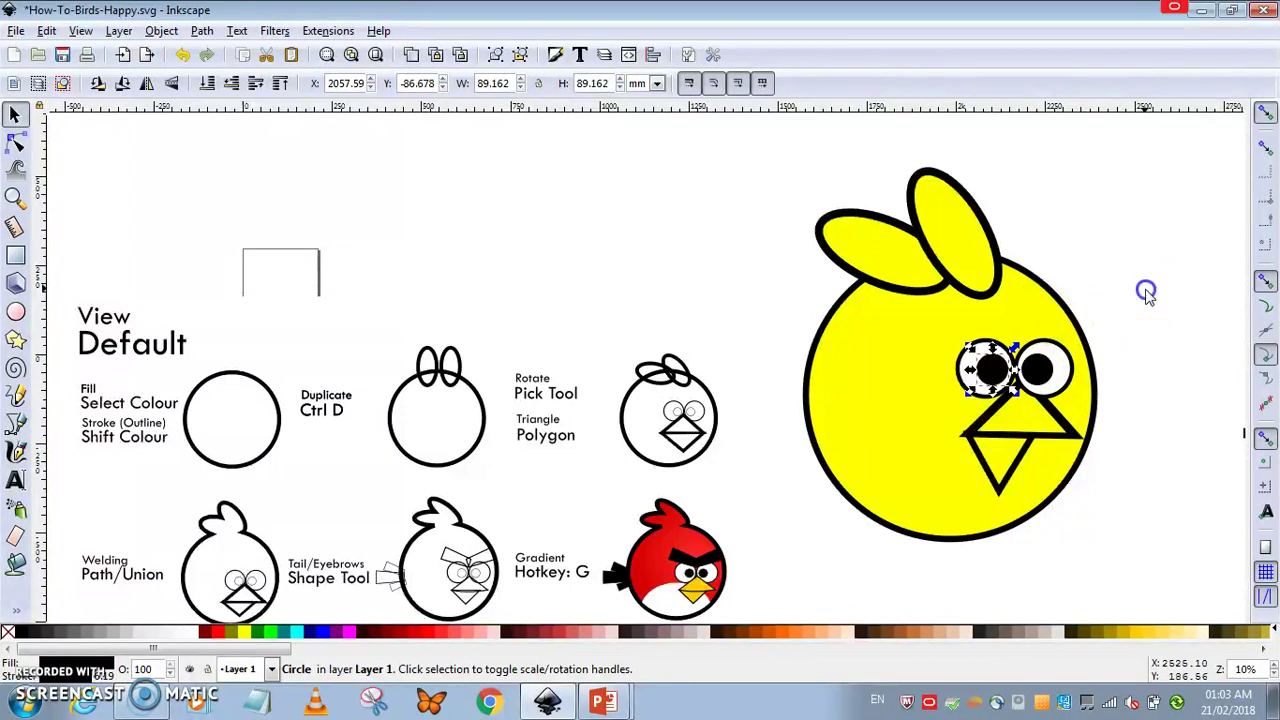
left_click_drag(1146, 288, 922, 420)
key("Right")
key("Right")
key("Right")
key("Right")
key("Right")
key("Right")
key("Right")
key("Right")
key("Right")
key("Right")
key("Right")
key("Right")
key("Right")
key("Right")
key("Right")
key("Right")
key("Right")
key("Right")
key("Right")
key("Right")
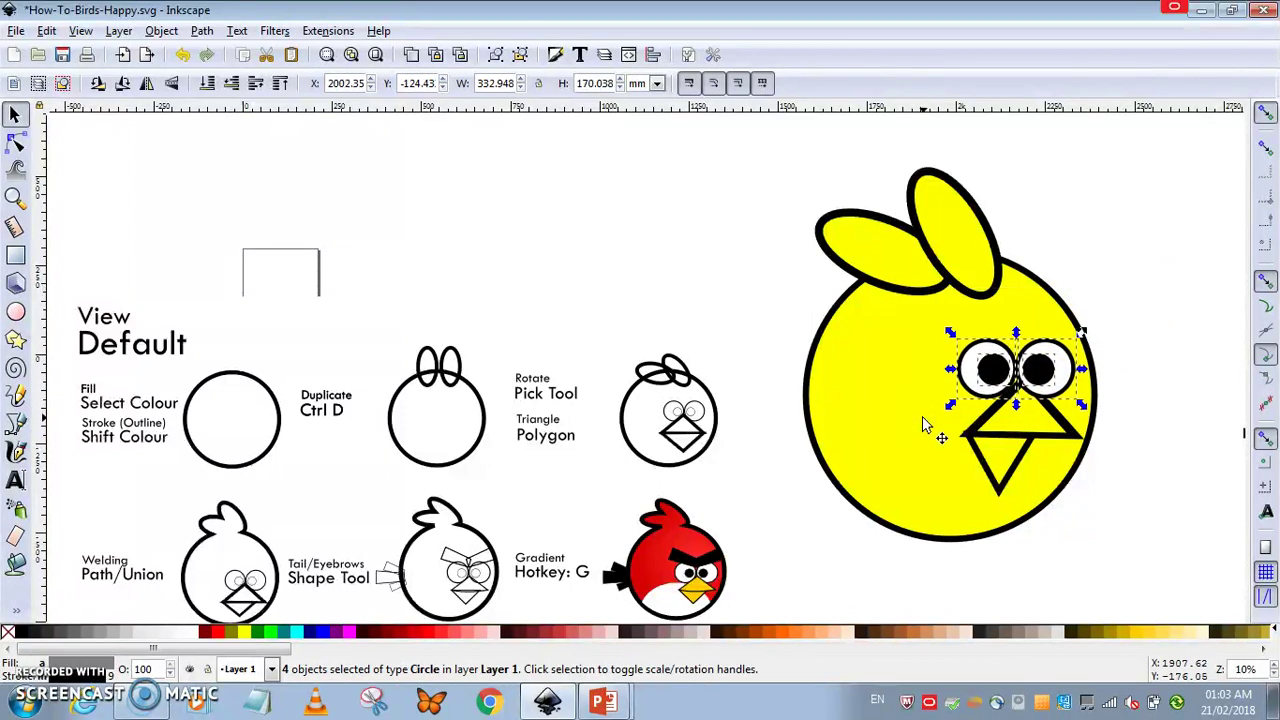
left_click(1140, 420)
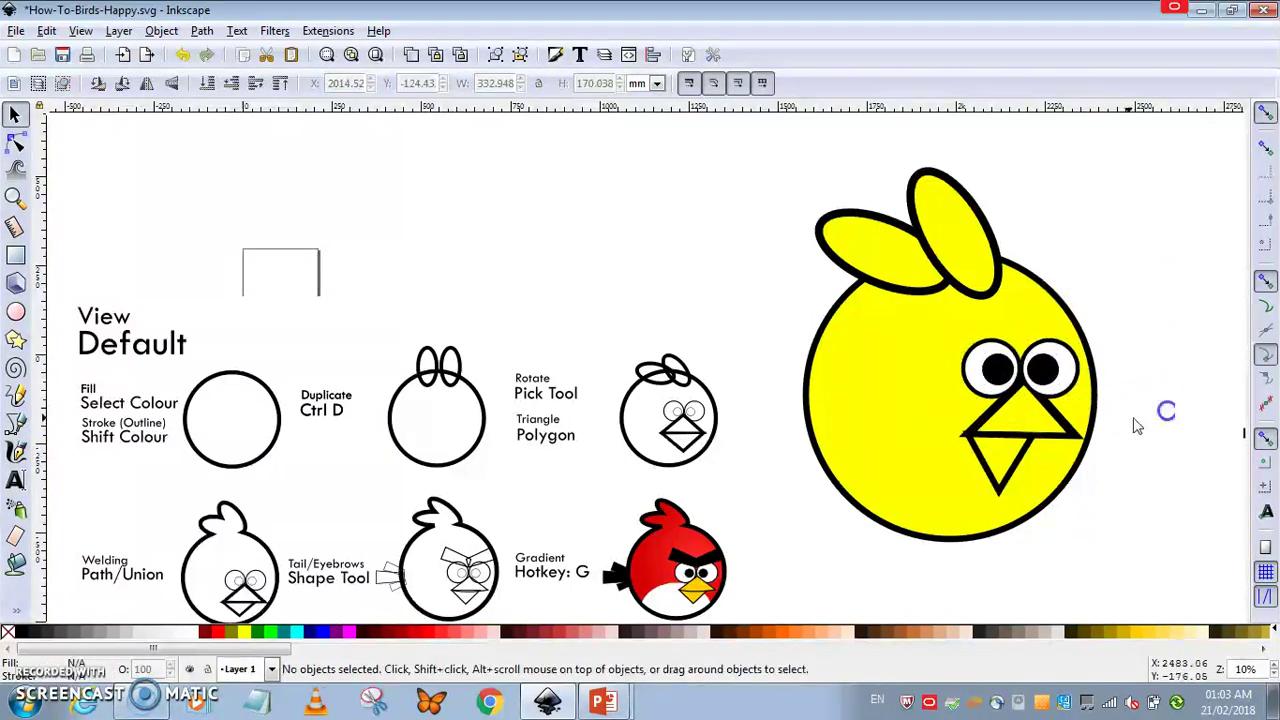
left_click(1058, 432)
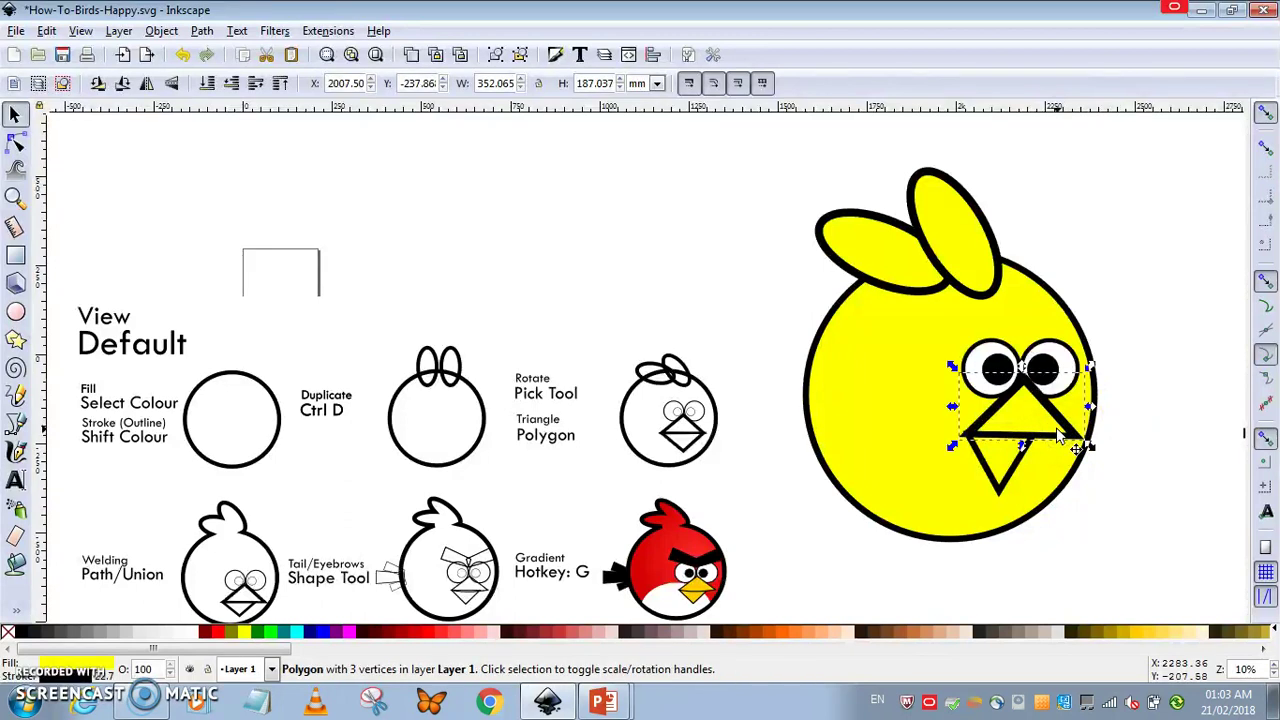
left_click_drag(1058, 432, 1057, 405)
left_click(1230, 408)
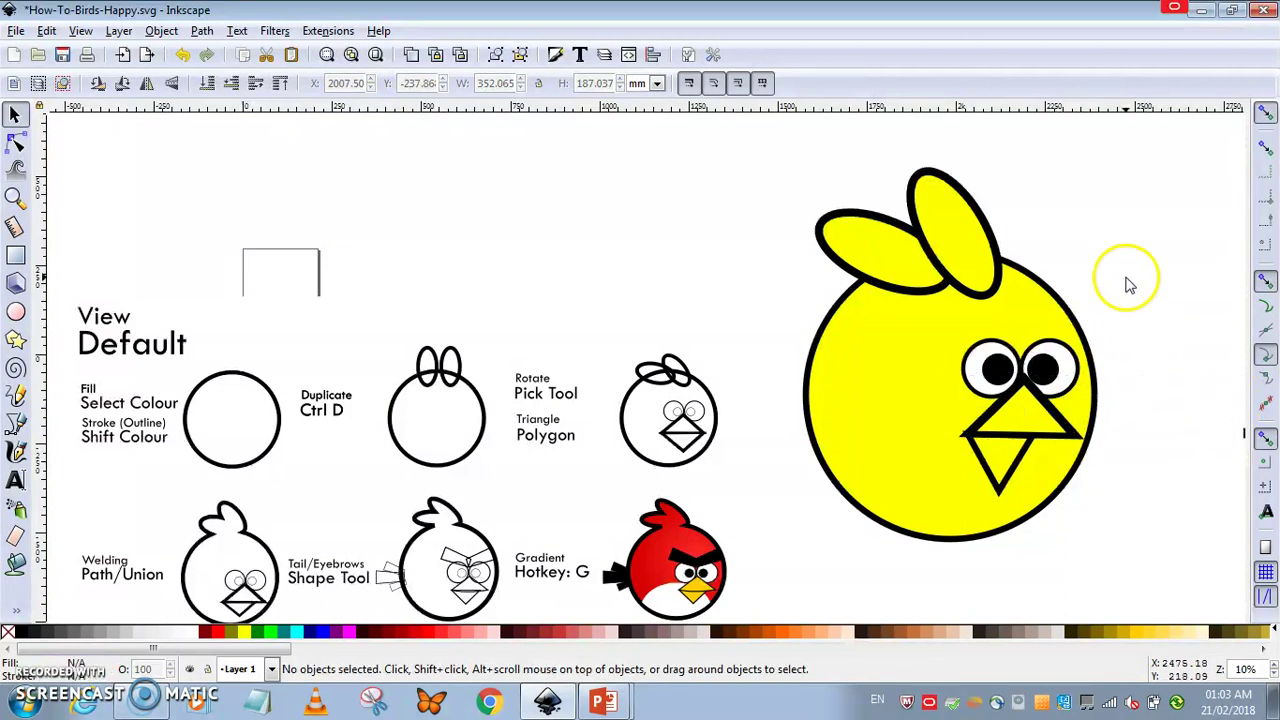
- Union both ears with the body circle via Path, then undo the merge
left_click(935, 265)
key("shift")
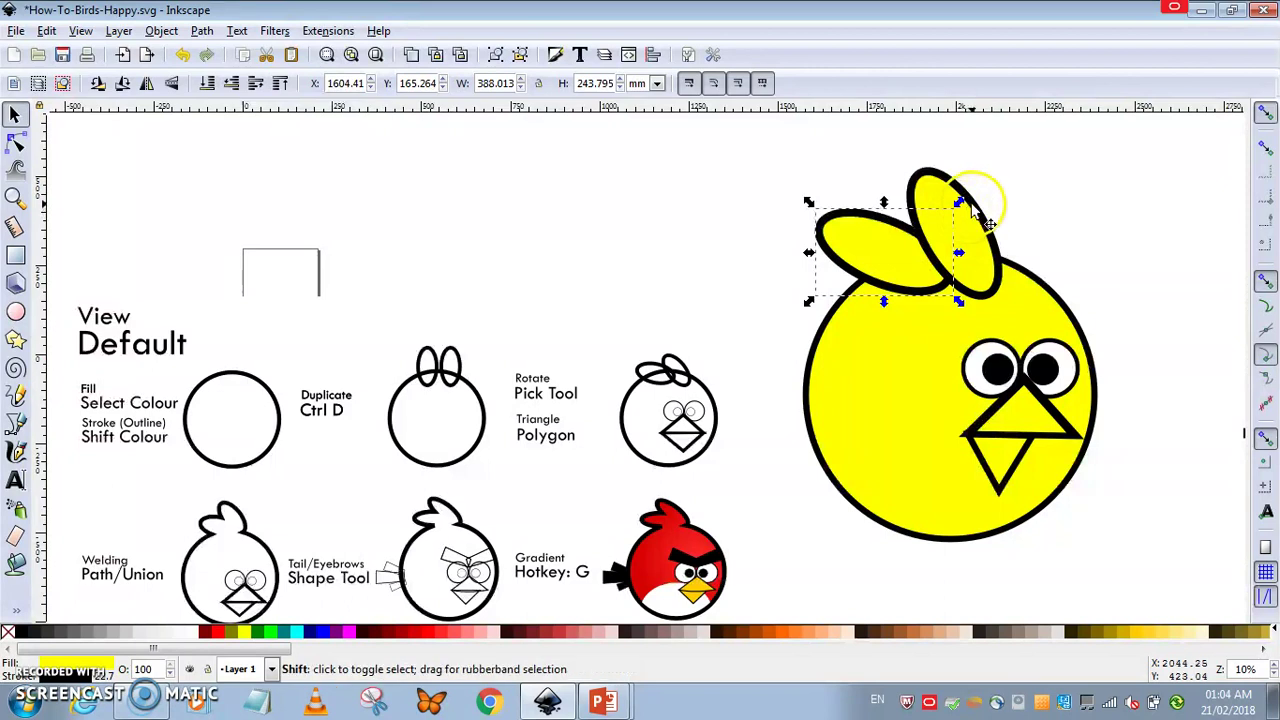
left_click(1010, 182)
left_click(866, 232)
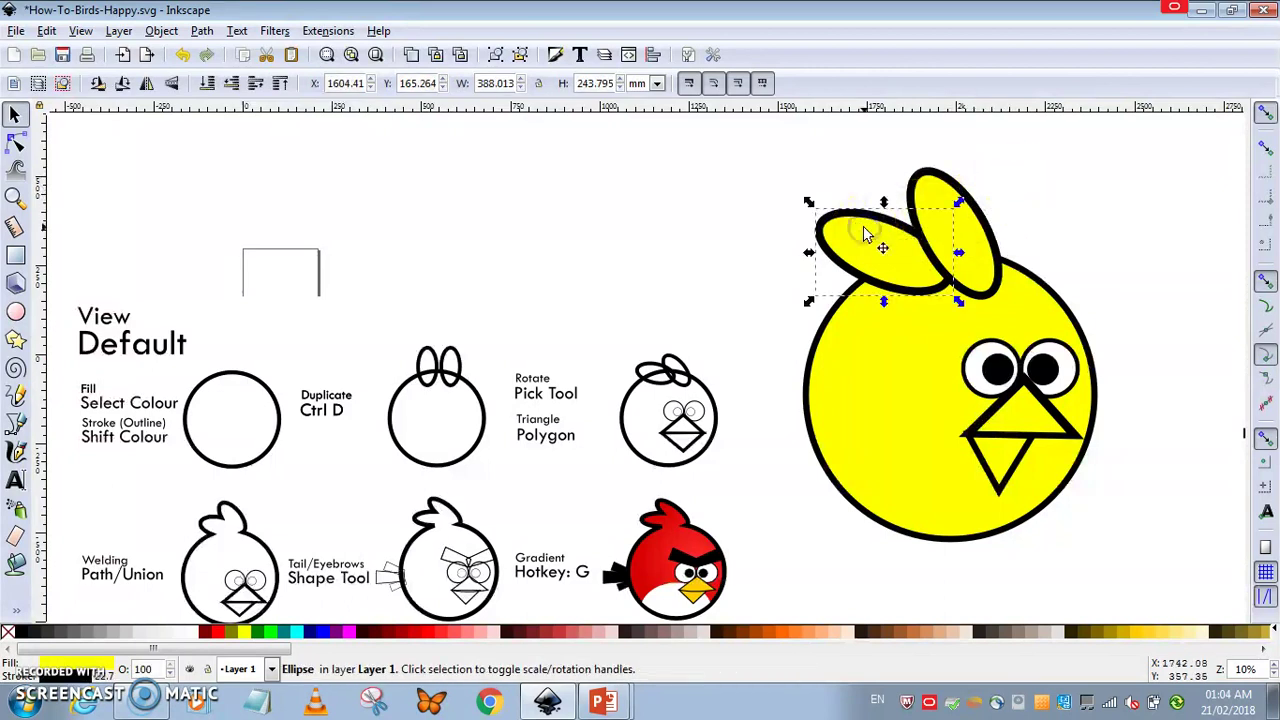
left_click(950, 190, "shift")
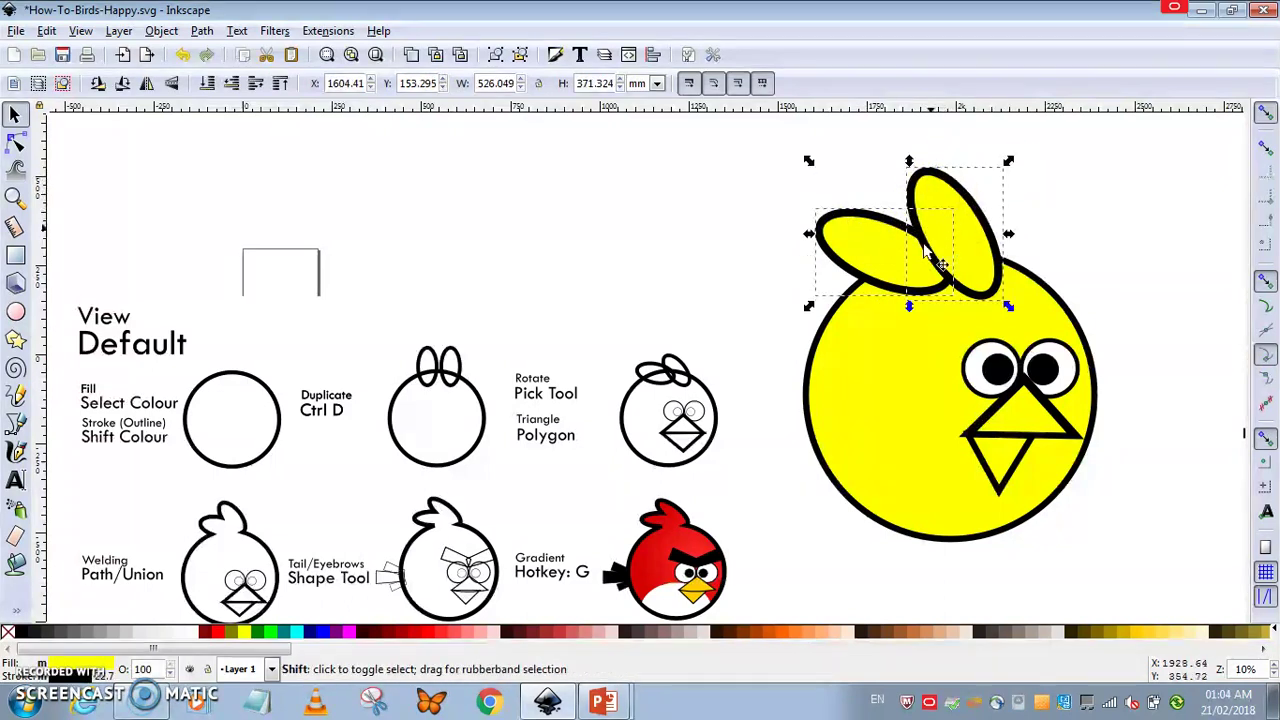
left_click(822, 340, "shift")
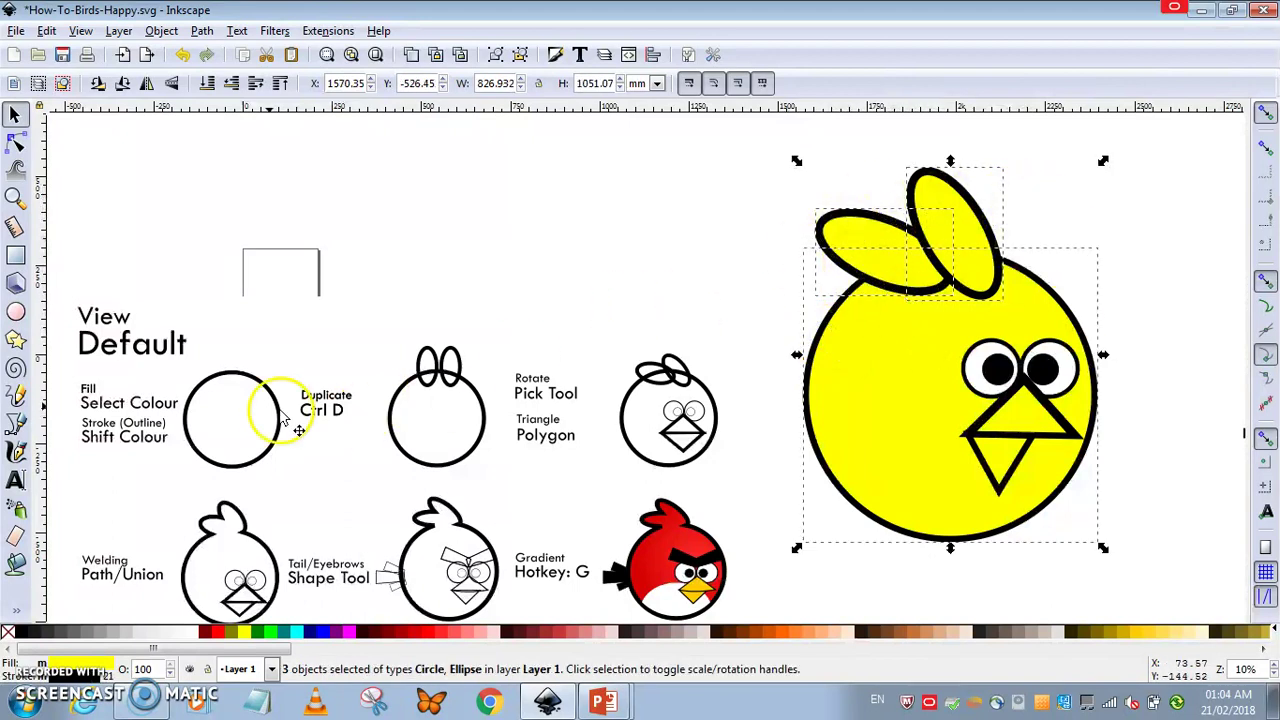
left_click(202, 31)
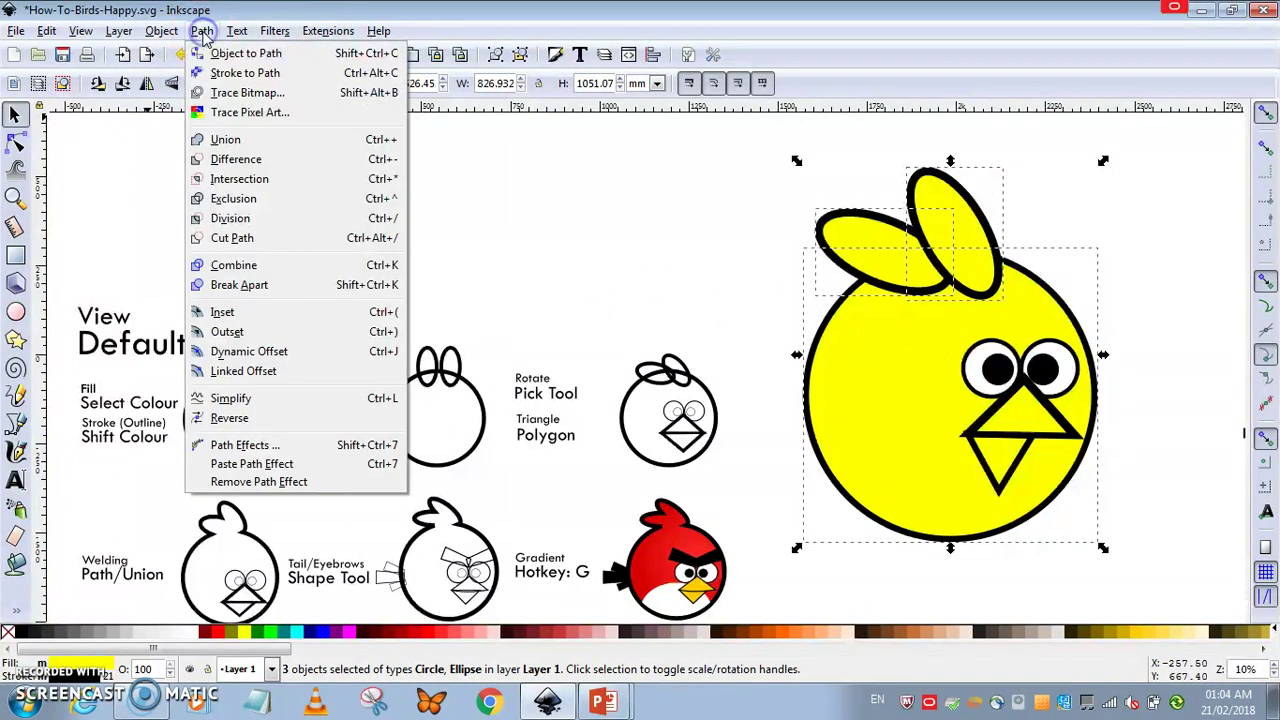
left_click(222, 140)
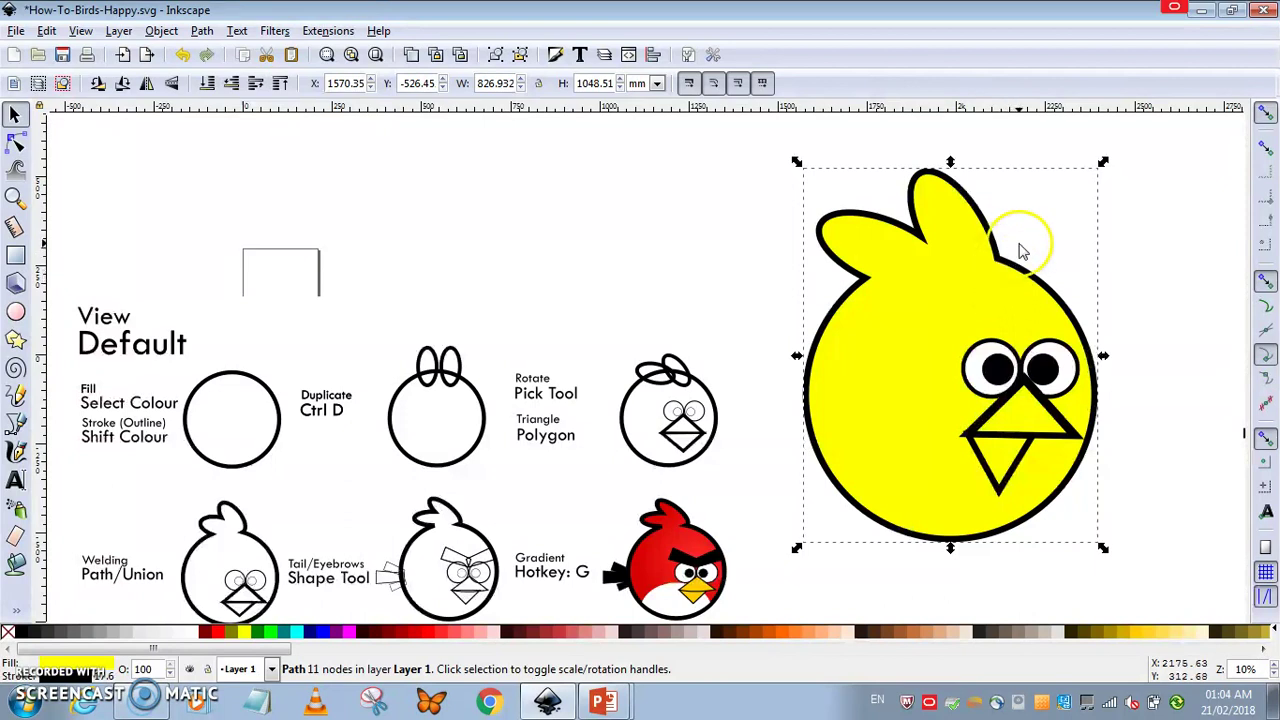
key("ctrl+z")
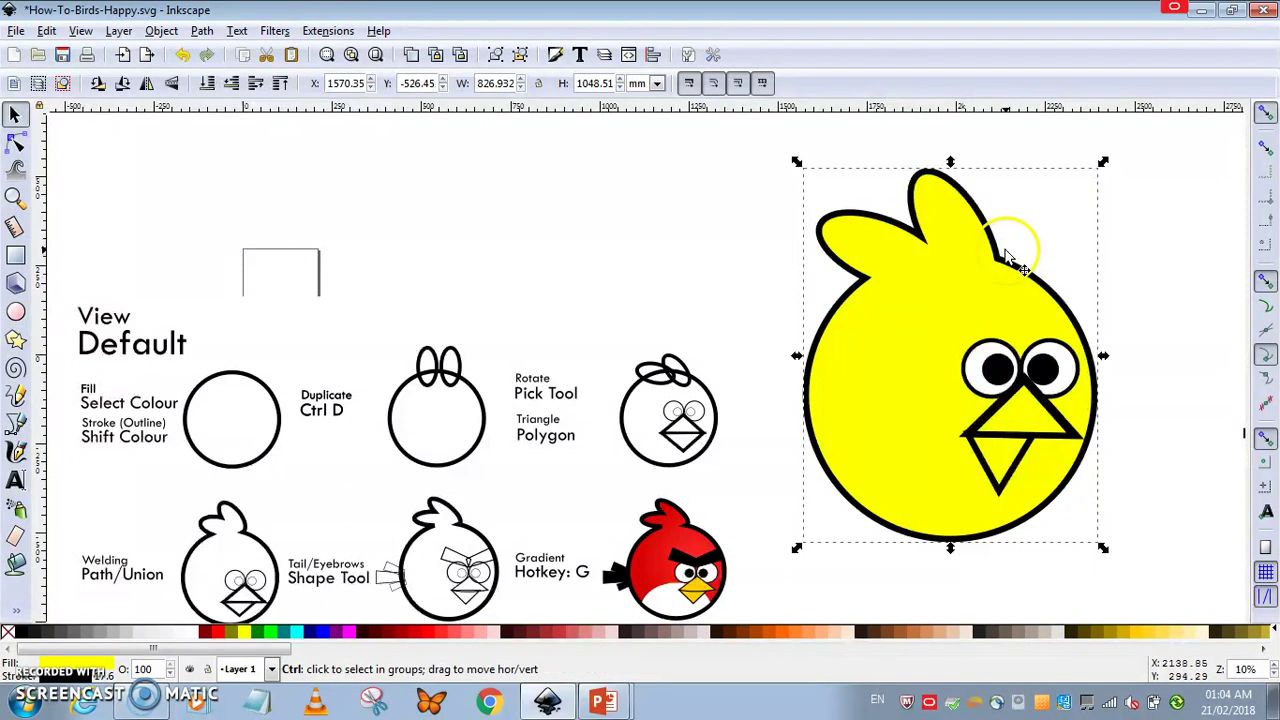
- Move the upper ear up-left, then union both ears with the body again
left_click(951, 238)
left_click_drag(951, 238, 938, 222)
left_click(1025, 213)
left_click(920, 192)
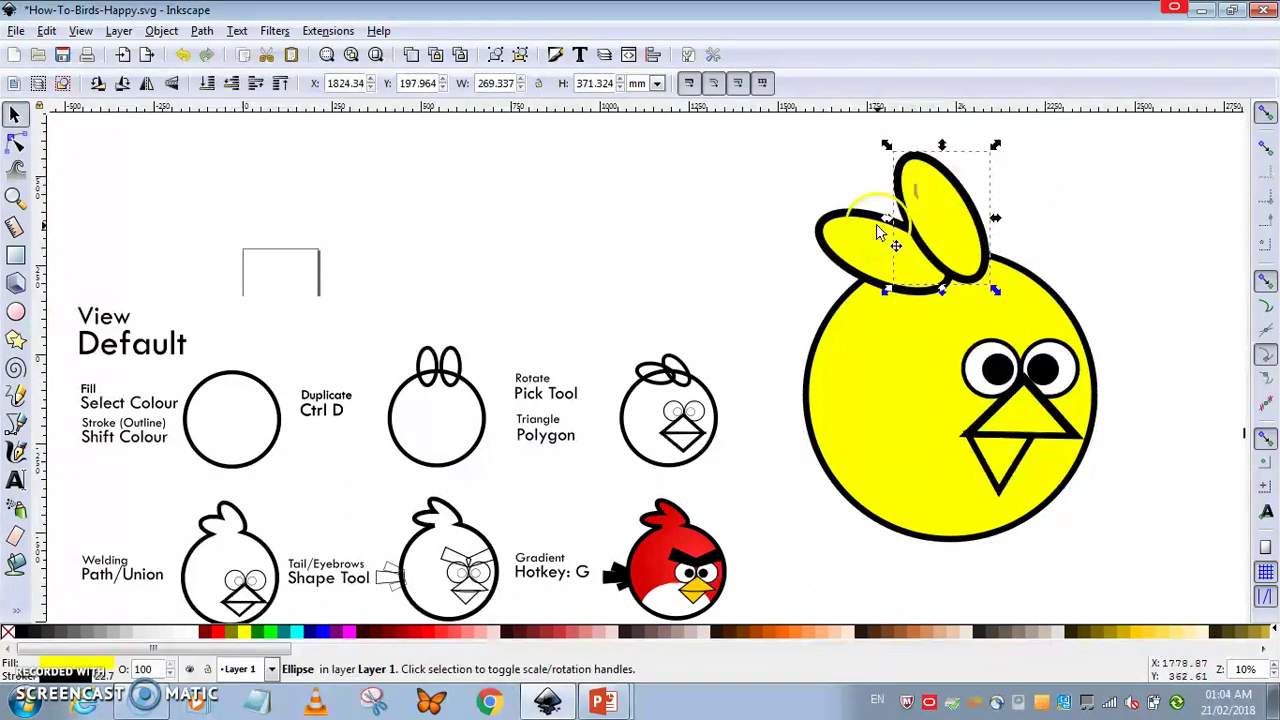
left_click(855, 235, "shift")
left_click(848, 360, "shift")
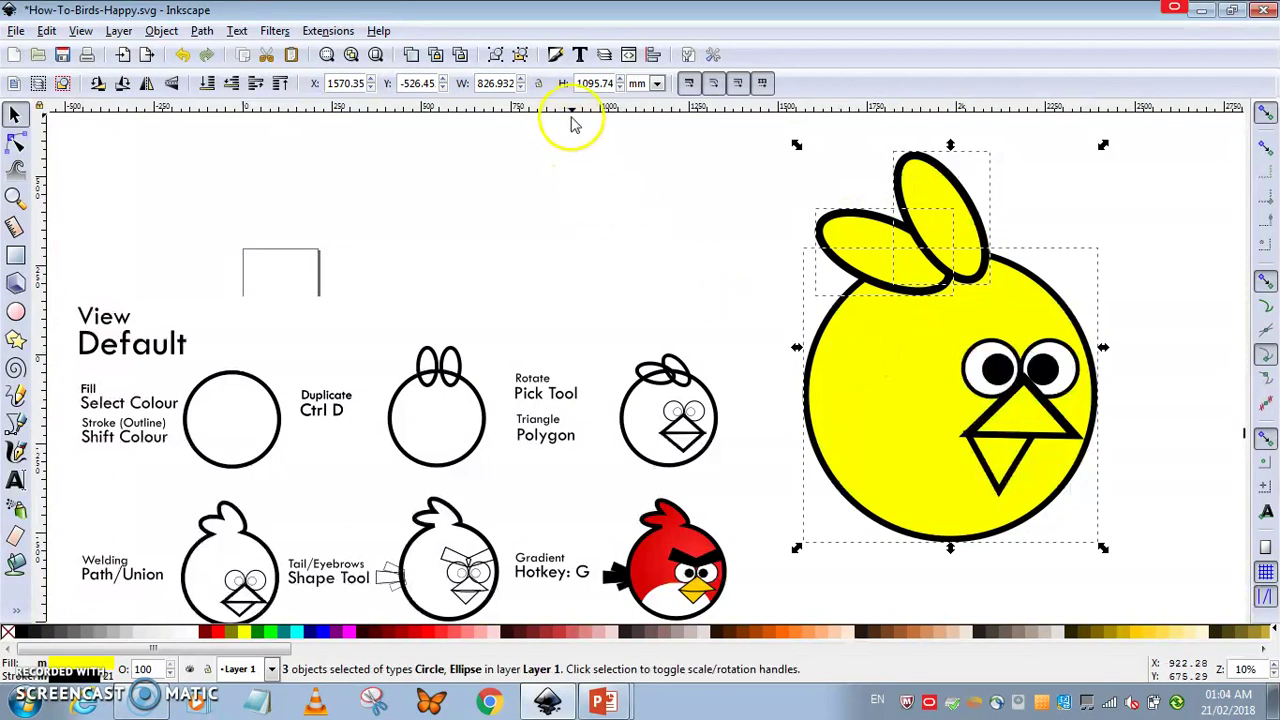
left_click(202, 31)
left_click(215, 137)
left_click(479, 185)
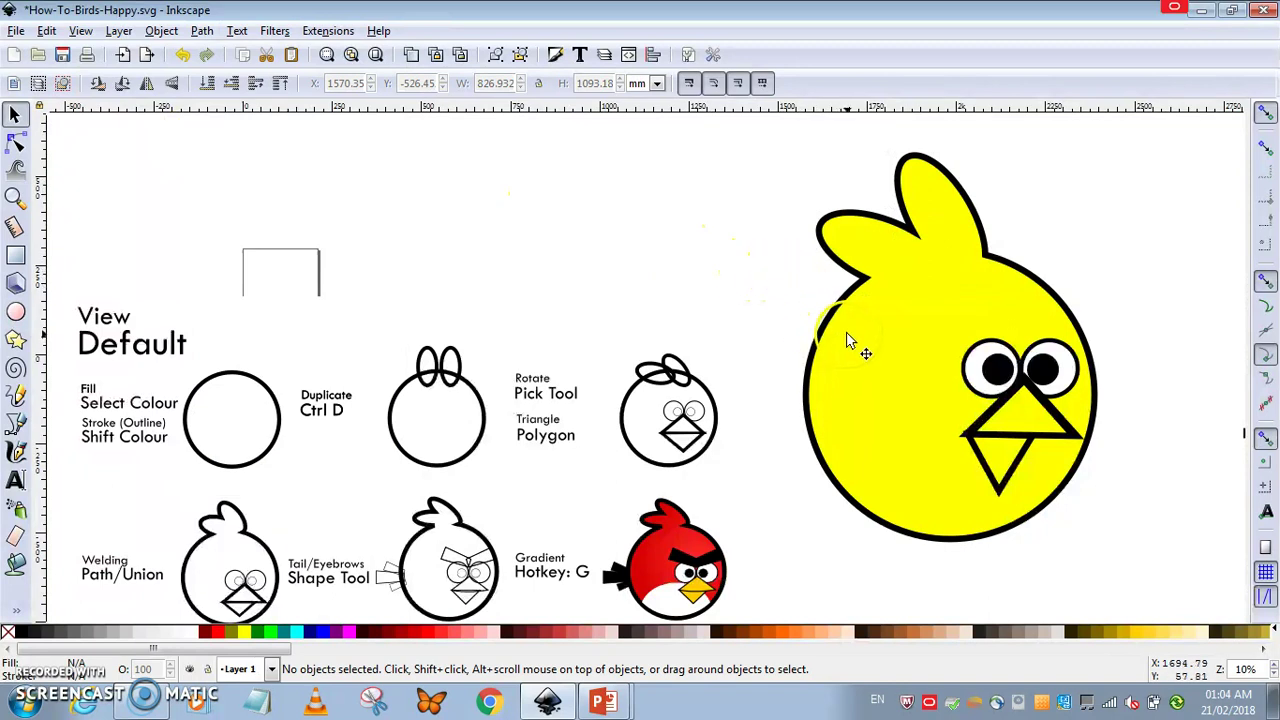
scroll(700, 268, "down", 1)
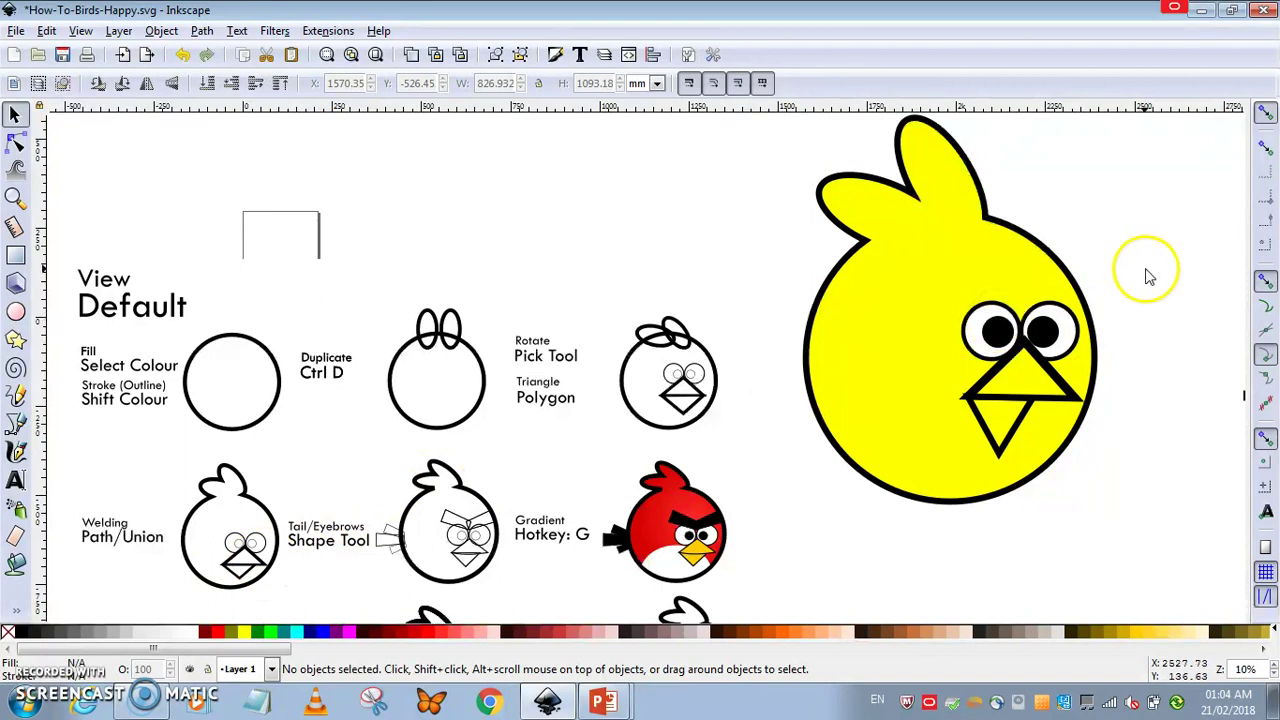
- Move the eyes and beak together slightly down and left
left_click_drag(1148, 277, 930, 512)
left_click_drag(1002, 340, 998, 368)
left_click(1155, 232)
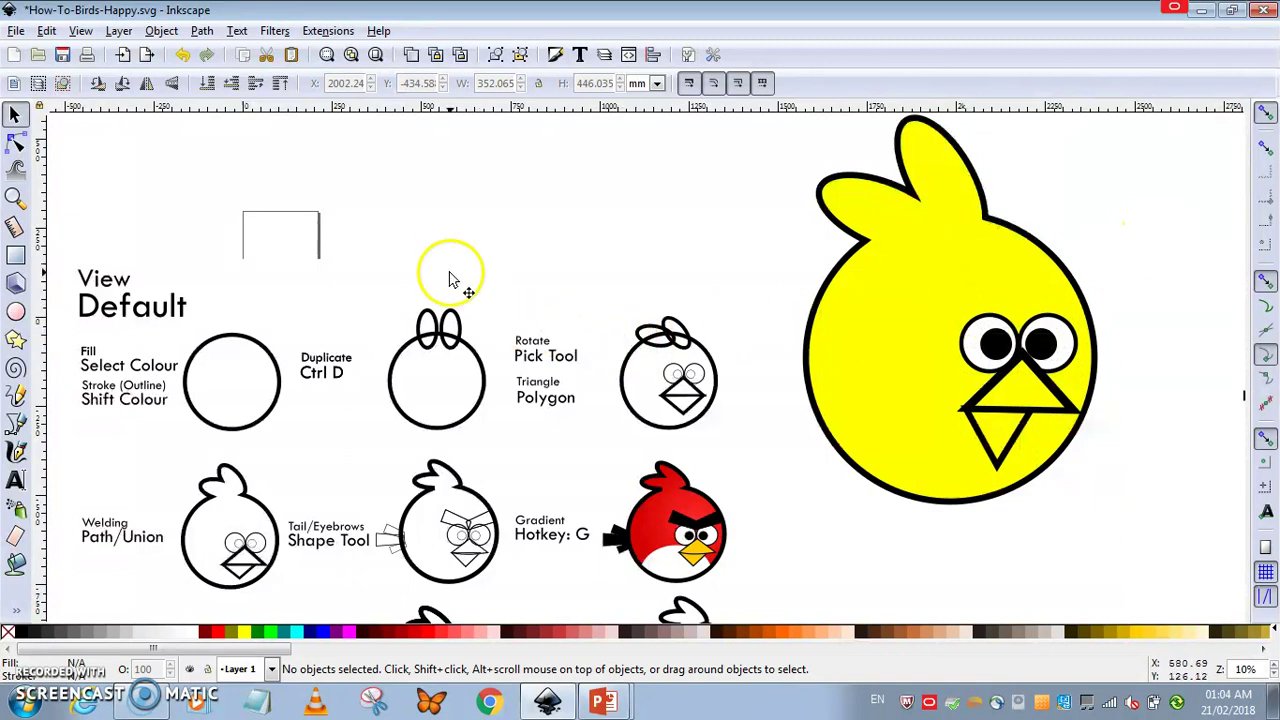
- Draw a 394.136 × 141.889 mm rectangle above the outline bird
left_click(14, 255)
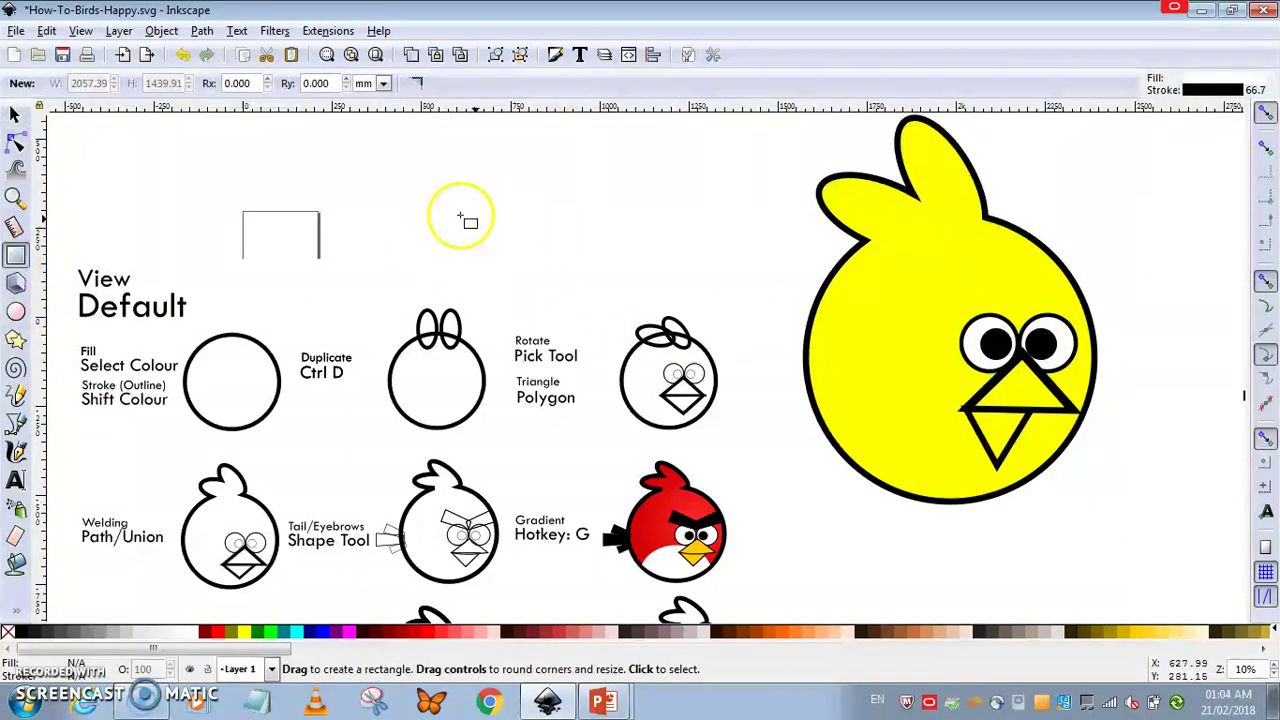
mouse_move(438, 195)
left_mouse_down()
mouse_move(500, 234)
mouse_move(585, 248)
left_mouse_up()
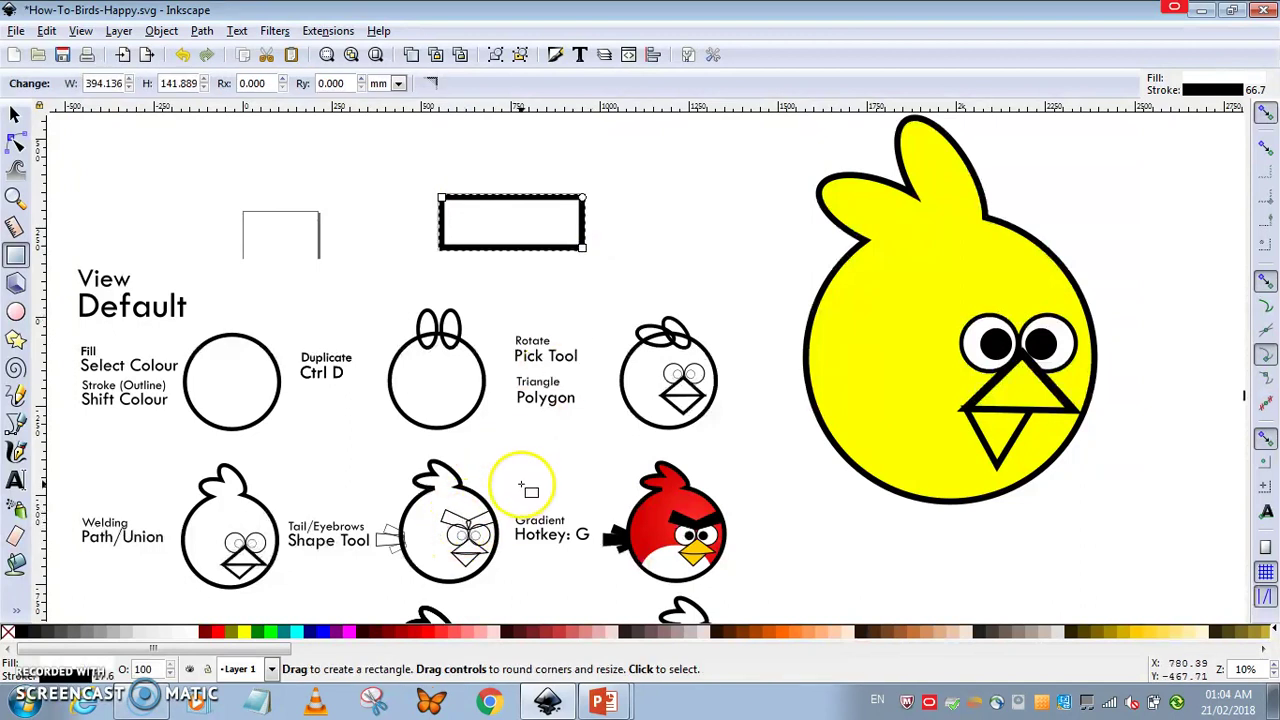
scroll(508, 485, "up", 3, "ctrl")
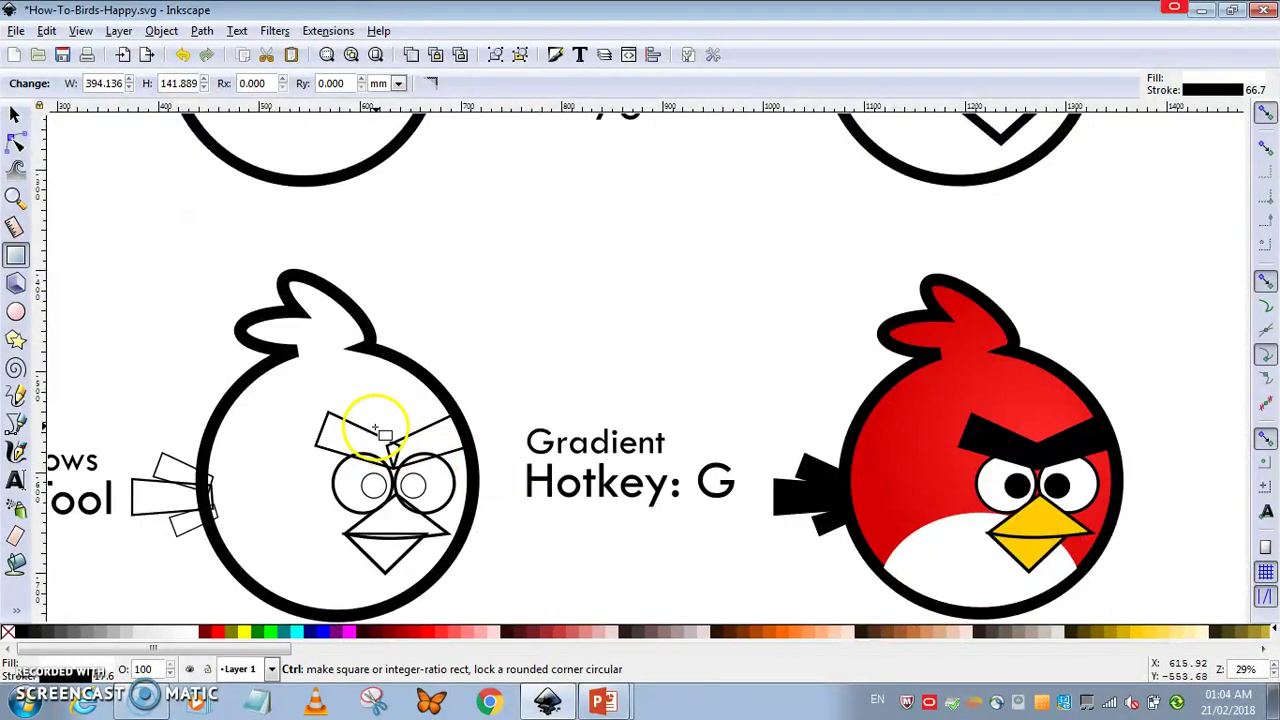
scroll(450, 420, "down", 2, "ctrl")
scroll(553, 395, "up", 5)
scroll(553, 400, "down", 2)
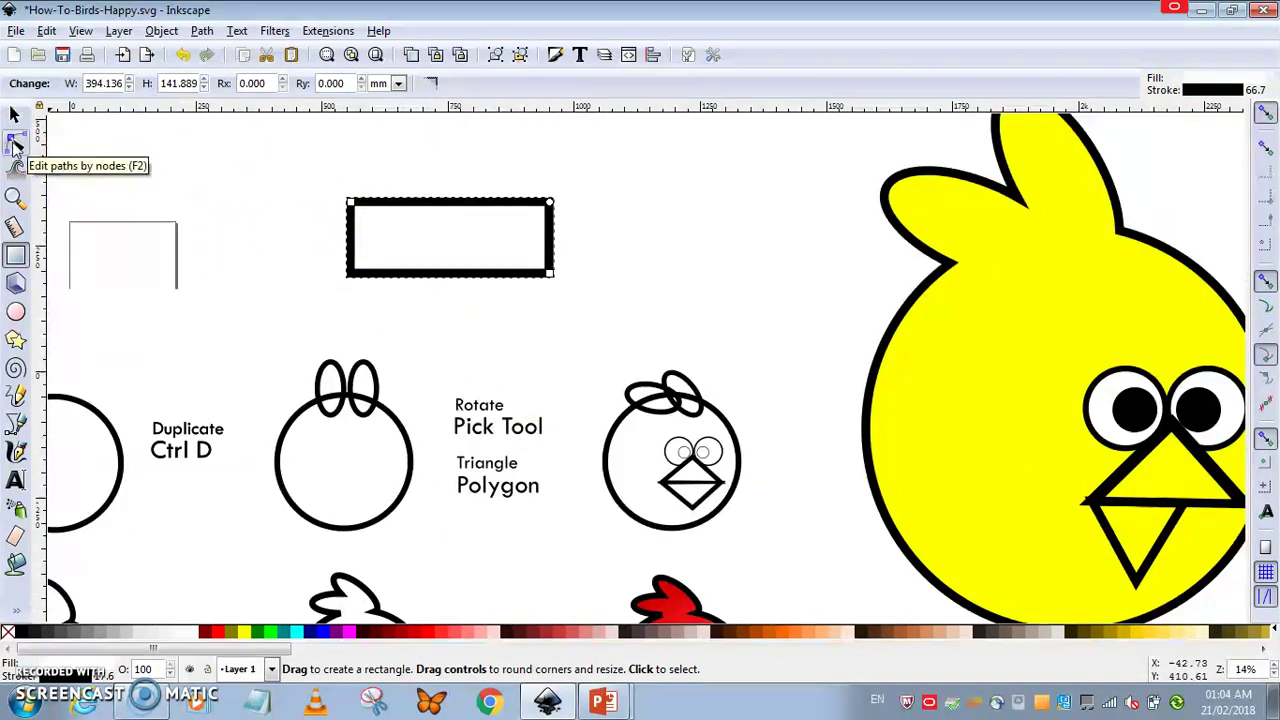
- Convert the rectangle to a path and pull its corners into a slanted brow shape
left_click(15, 145)
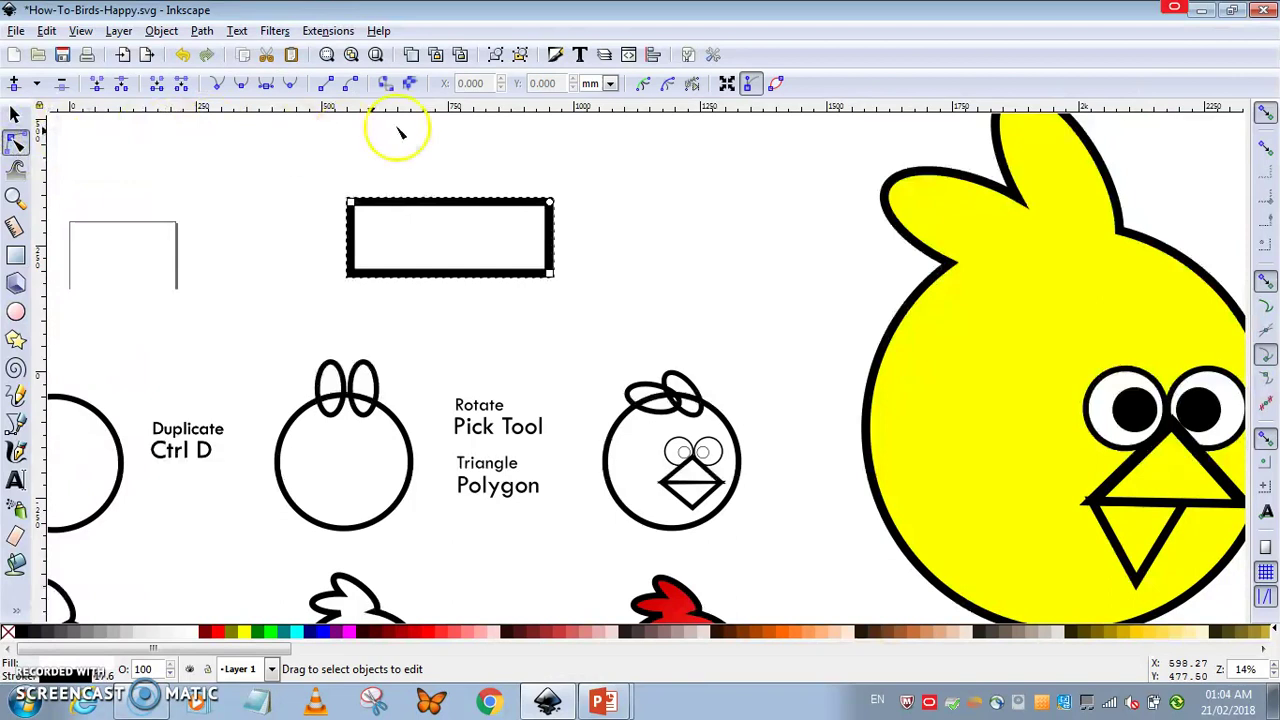
left_click(364, 84)
left_click(204, 31)
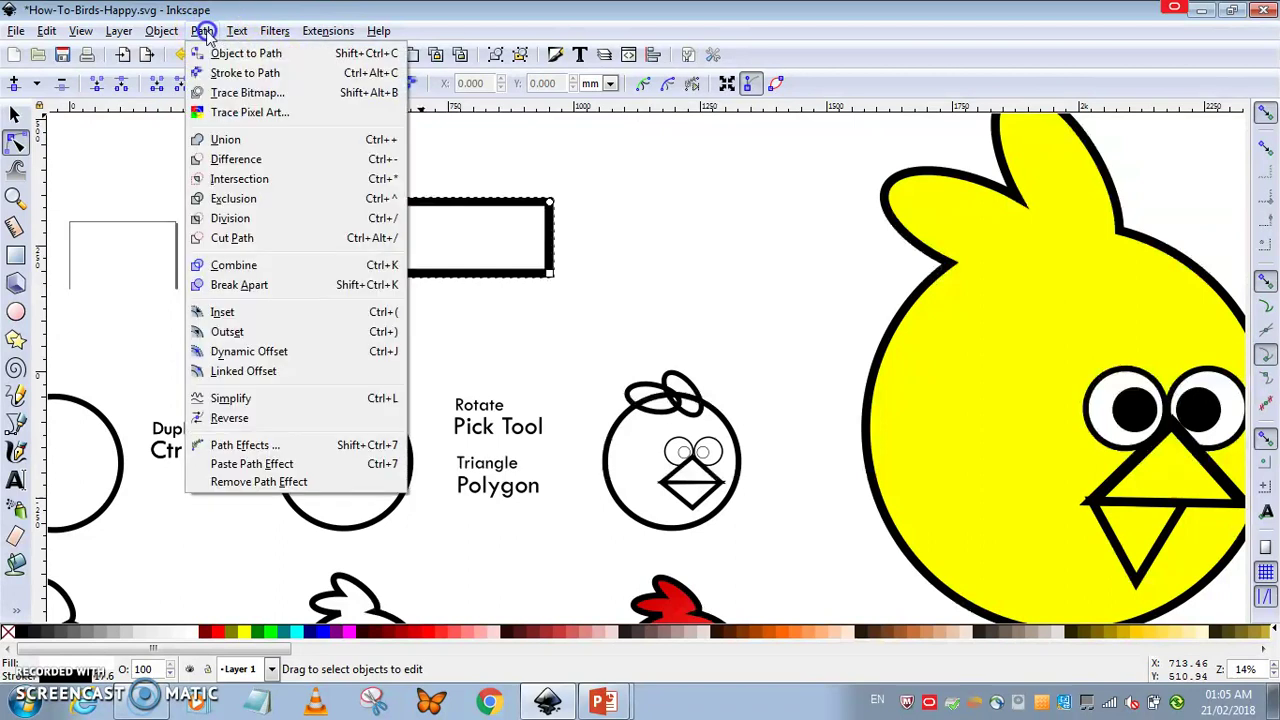
left_click(219, 55)
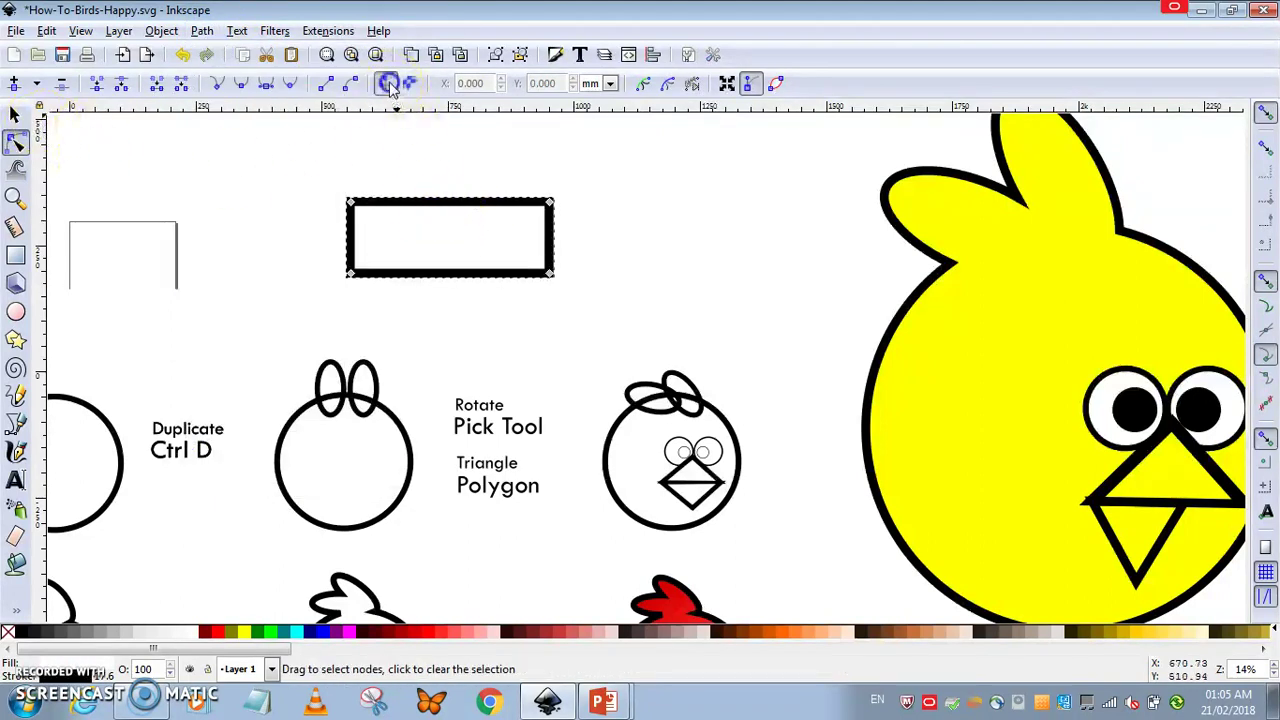
left_click(390, 86)
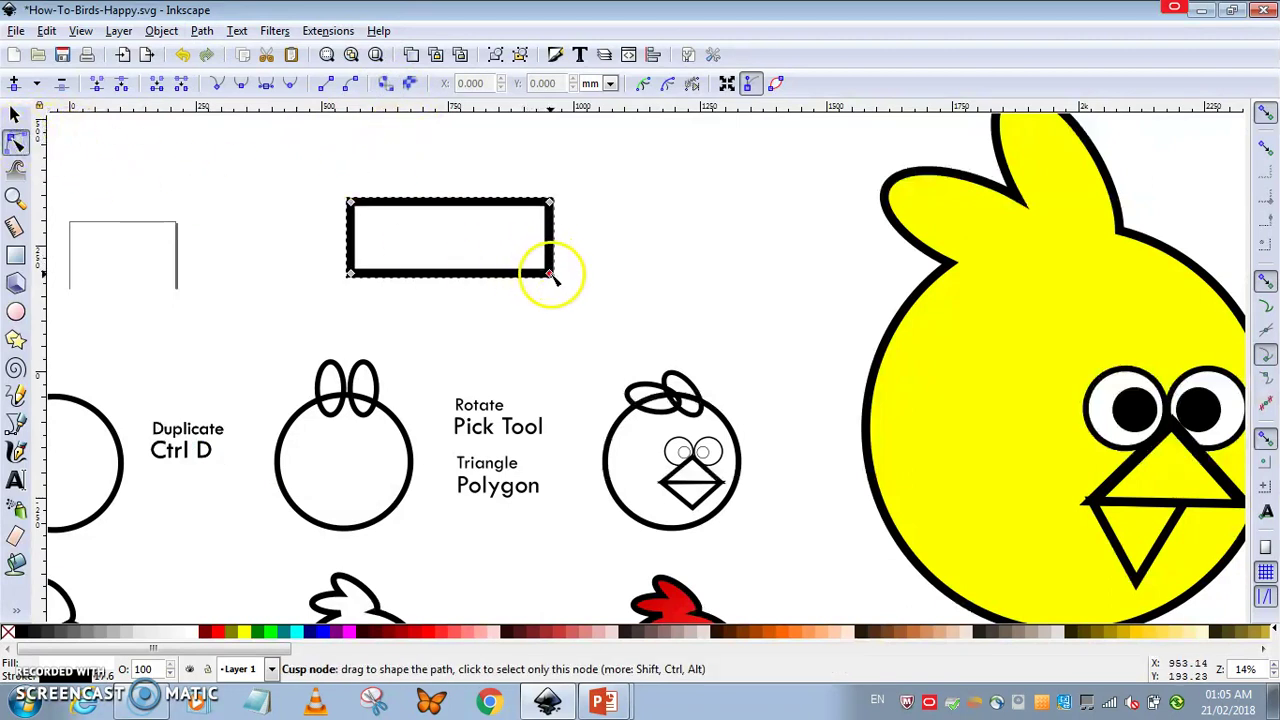
left_click_drag(551, 274, 544, 299)
left_click_drag(549, 203, 551, 249)
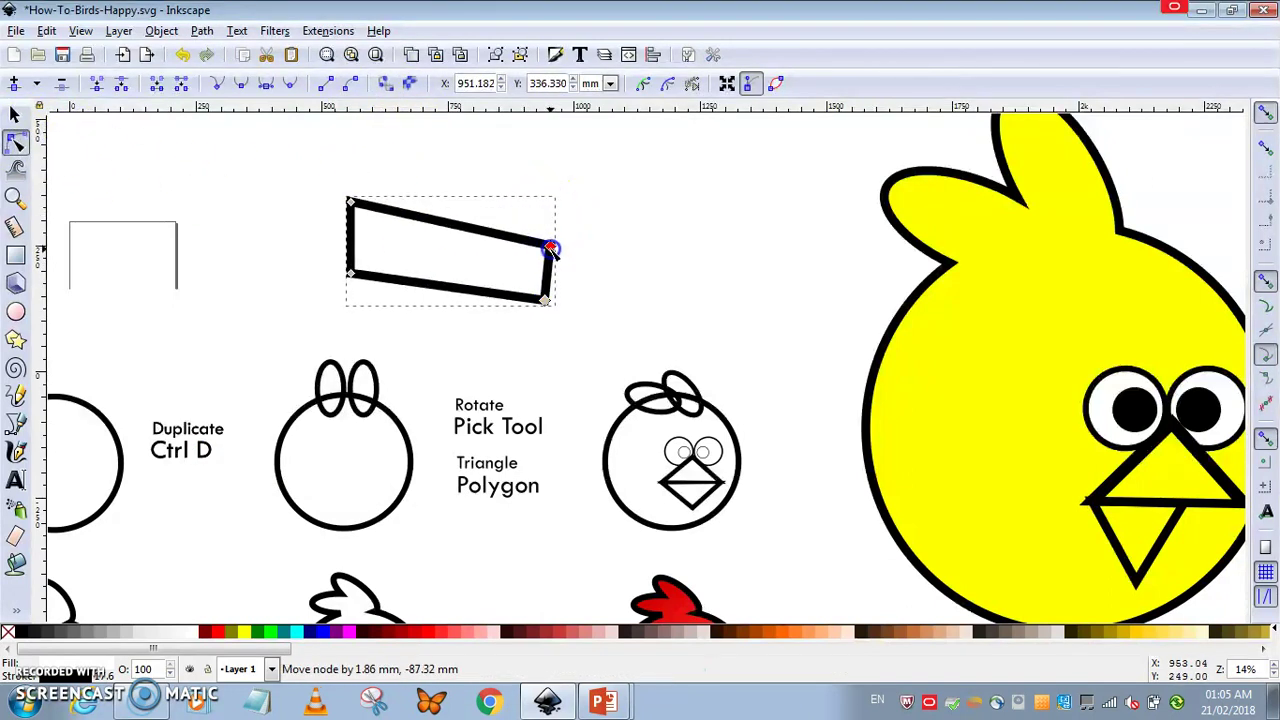
left_click_drag(349, 273, 344, 281)
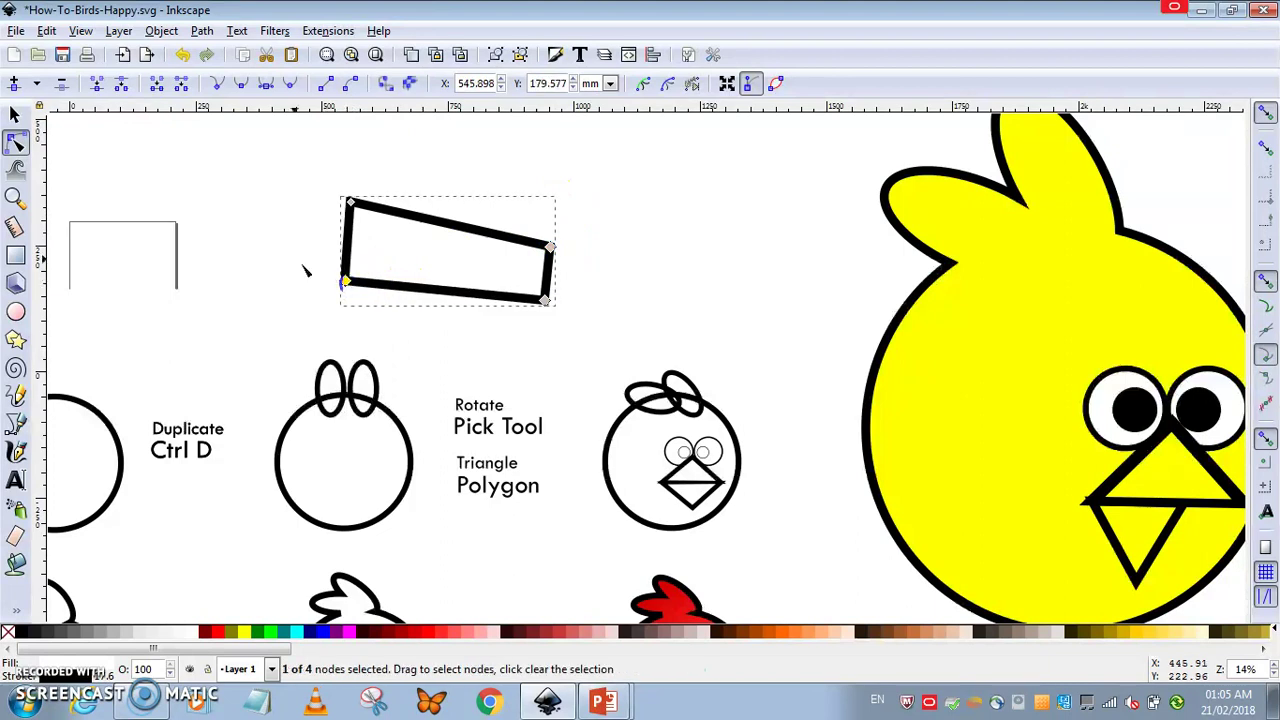
- Move the slanted shape above the bird's eye, fill it black and resize it
left_click(15, 115)
left_click(166, 145)
left_click_drag(490, 252, 1179, 339)
scroll(1134, 306, "down", 2)
scroll(1130, 337, "up", 2)
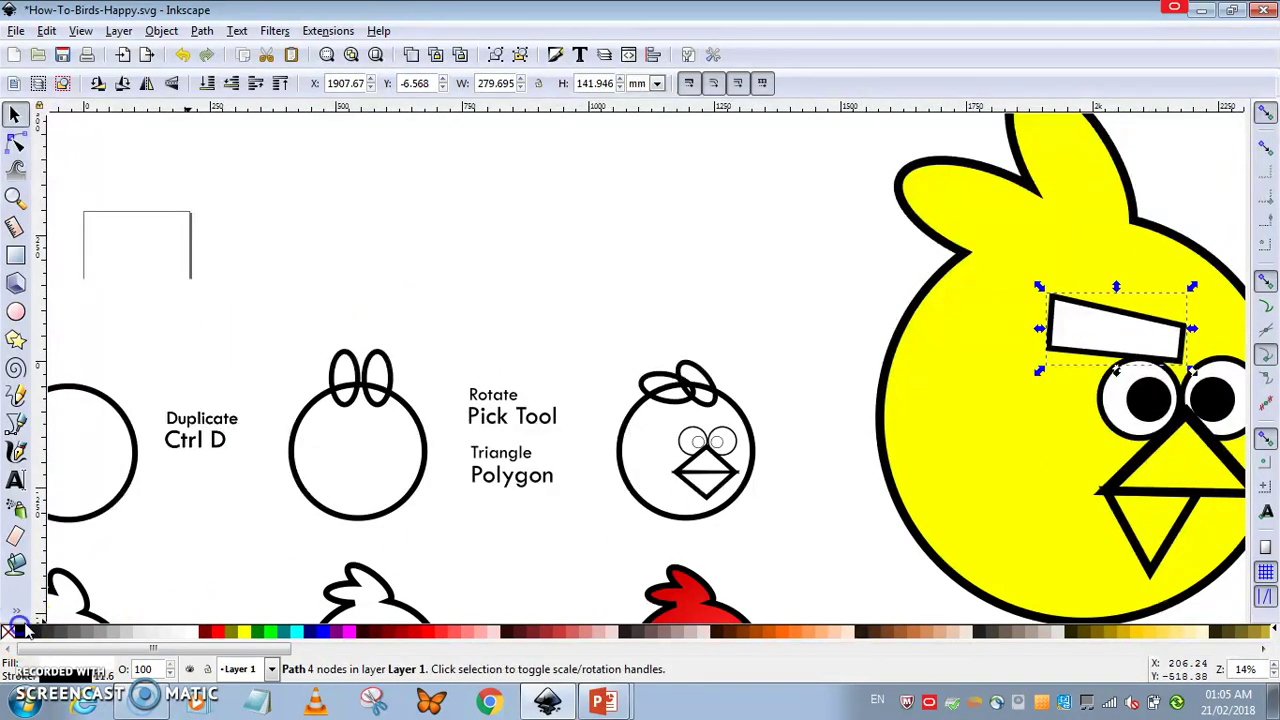
left_click(24, 631)
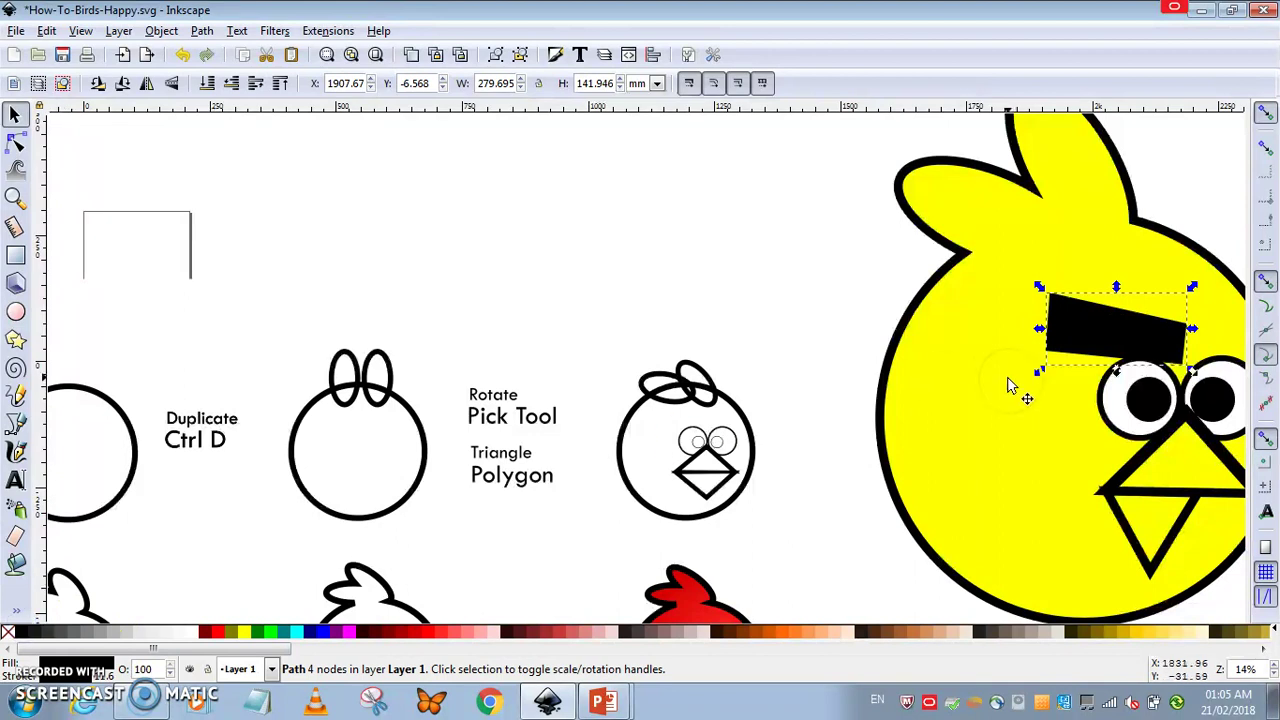
scroll(1010, 385, "down", 1)
left_click_drag(1085, 322, 1023, 324)
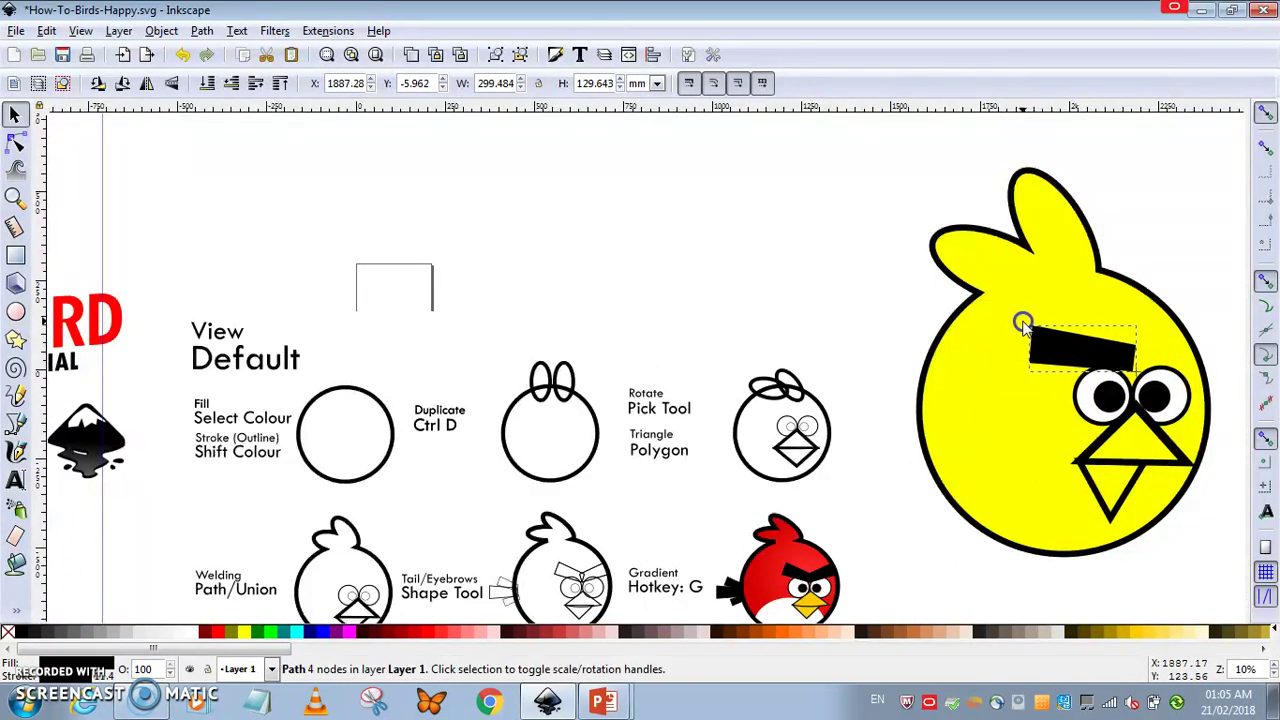
left_click_drag(1104, 352, 1183, 357)
- Duplicate the brow and flip the copy horizontally for the other eye, then duplicate the left brow again
key("ctrl+d")
left_click(148, 85)
left_click(1180, 288)
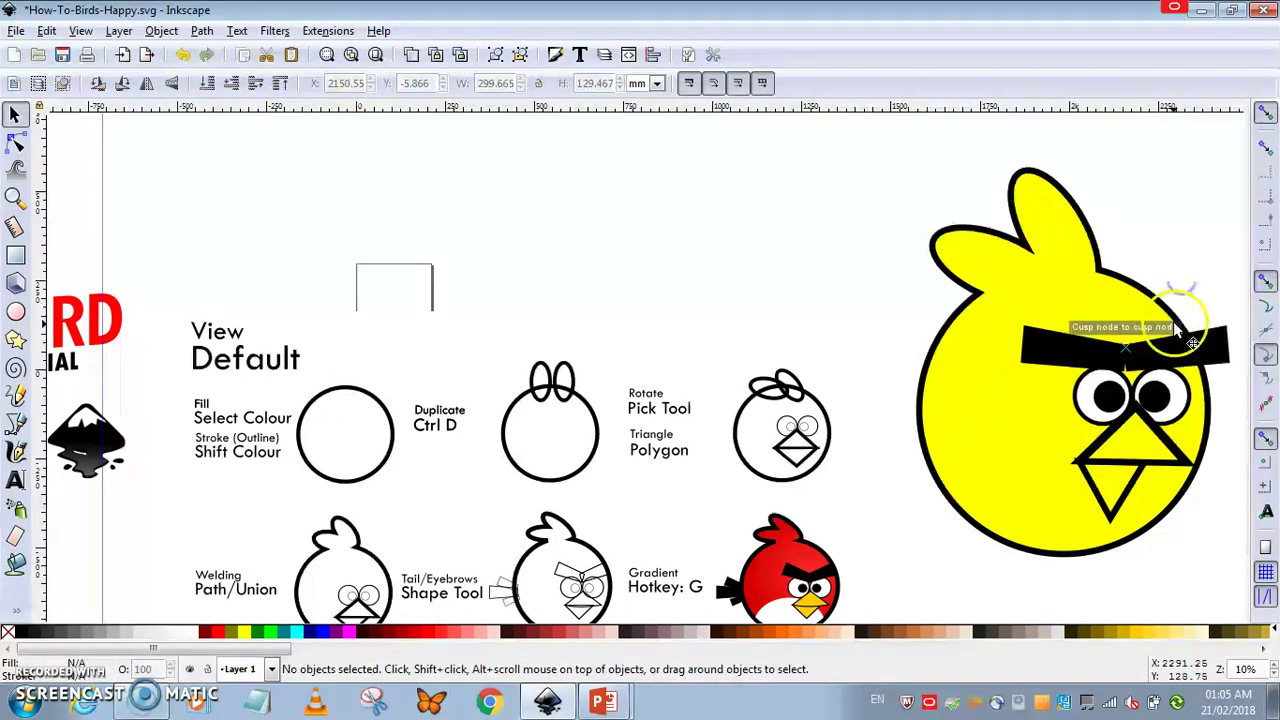
left_click(1097, 351)
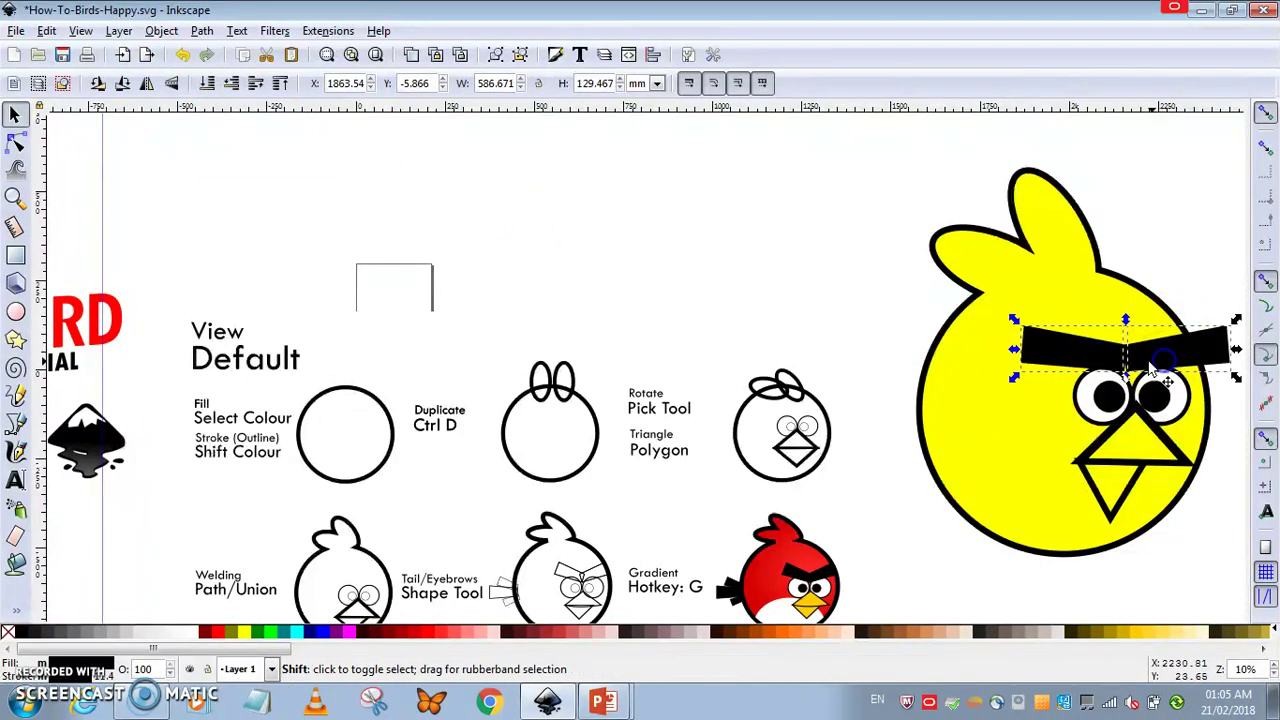
left_click(1160, 362, "shift")
left_click(1108, 308)
left_click(1085, 340)
key("ctrl+d")
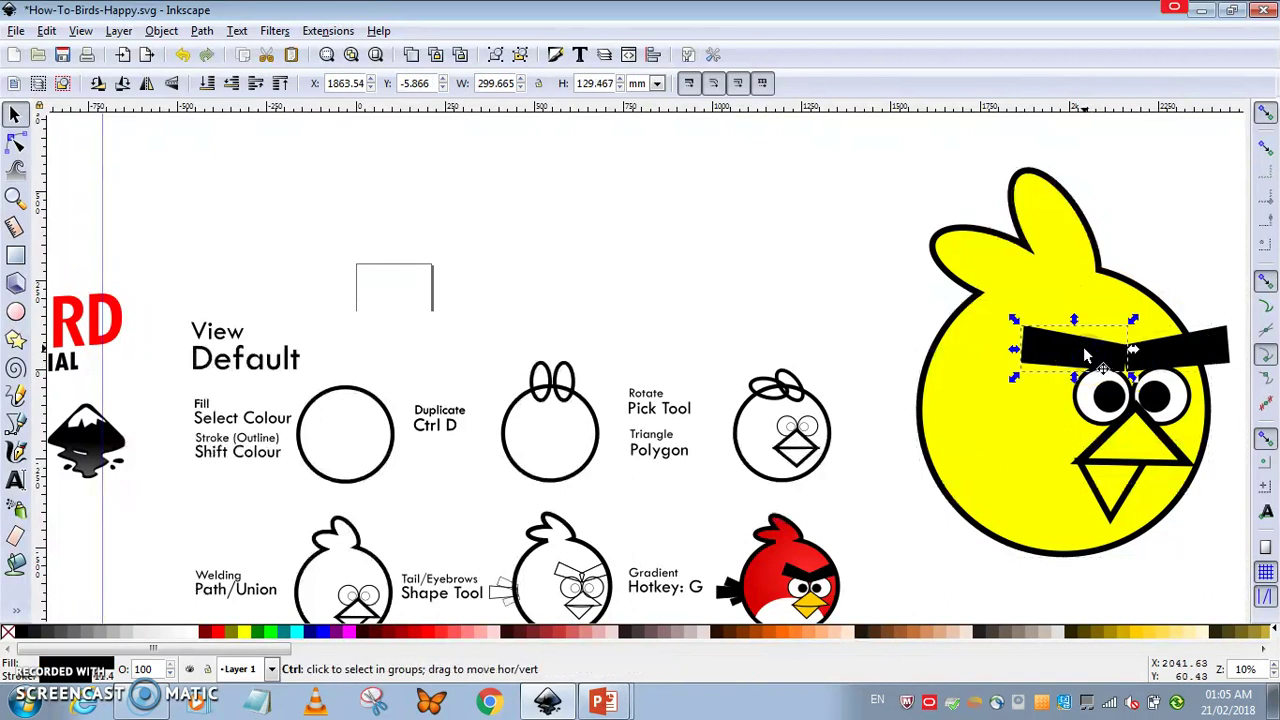
- Move the brow copy to the bird's left side and make it taller as a tail feather
left_click_drag(1085, 340, 904, 390)
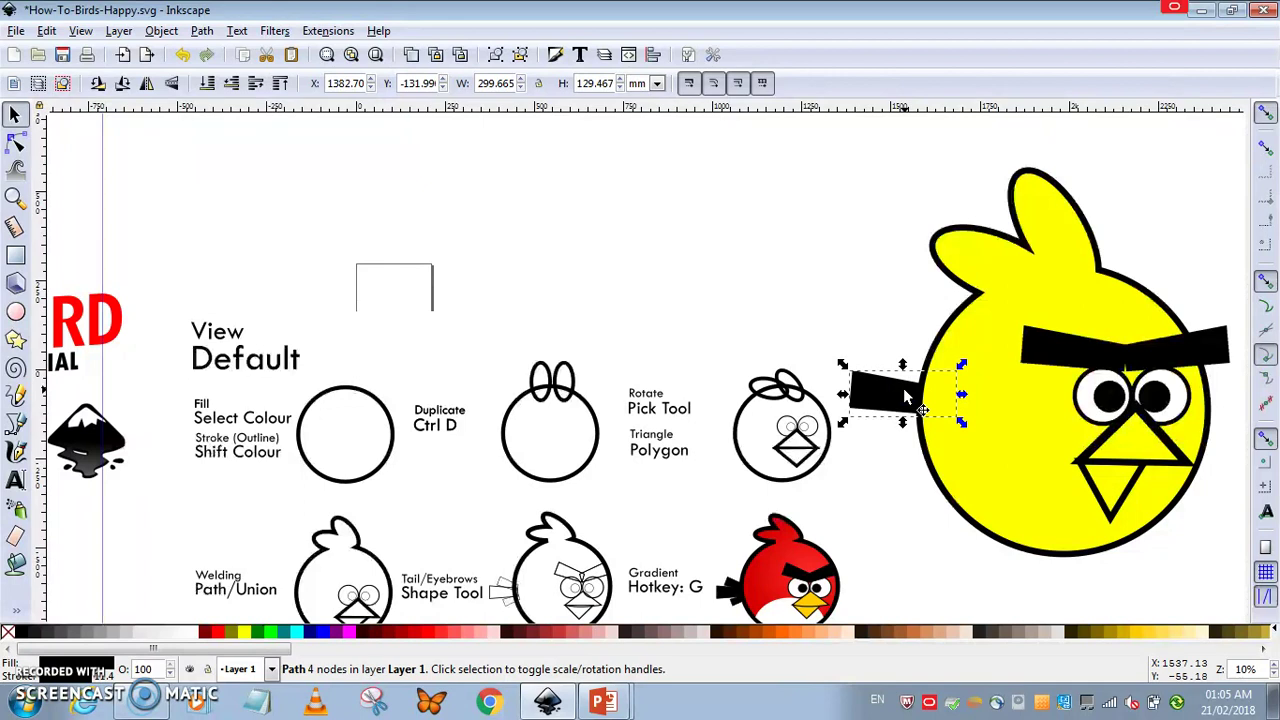
left_click_drag(873, 398, 920, 352)
left_click(885, 412)
left_click(900, 372)
key("Escape")
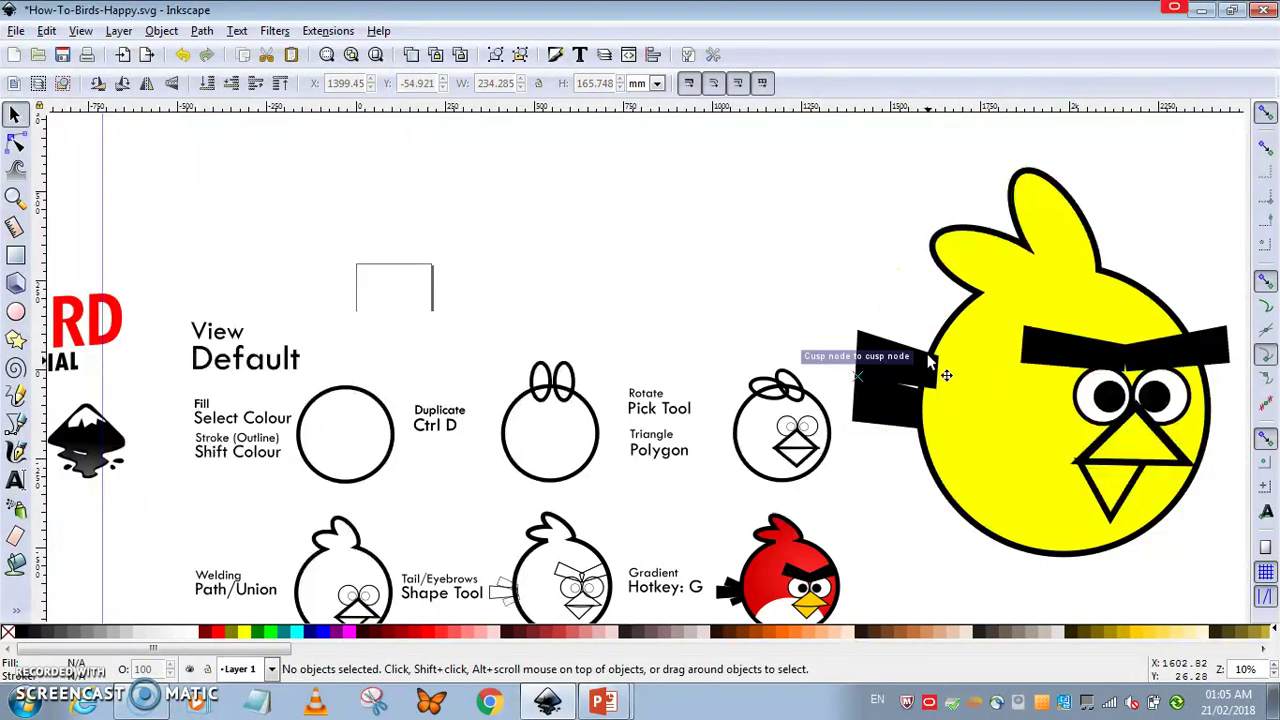
left_click(926, 366)
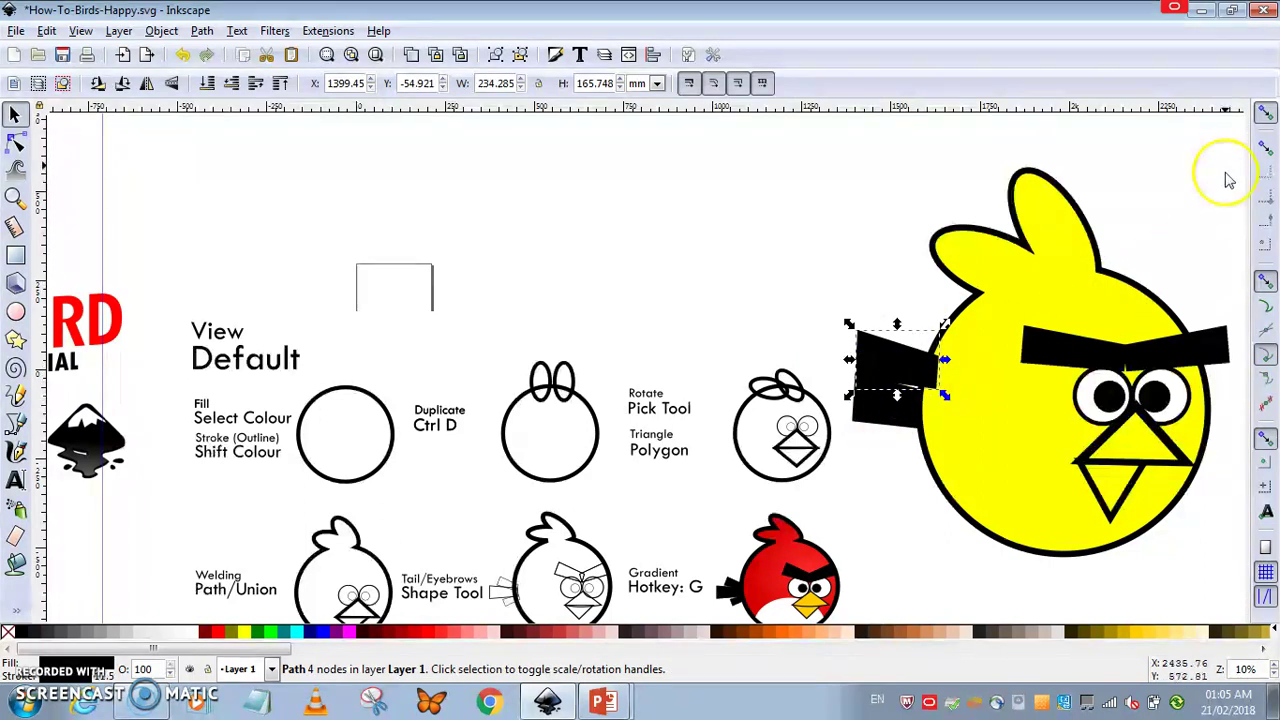
- Turn snapping off and rotate the tail feather so it tilts upward
left_click(1265, 115)
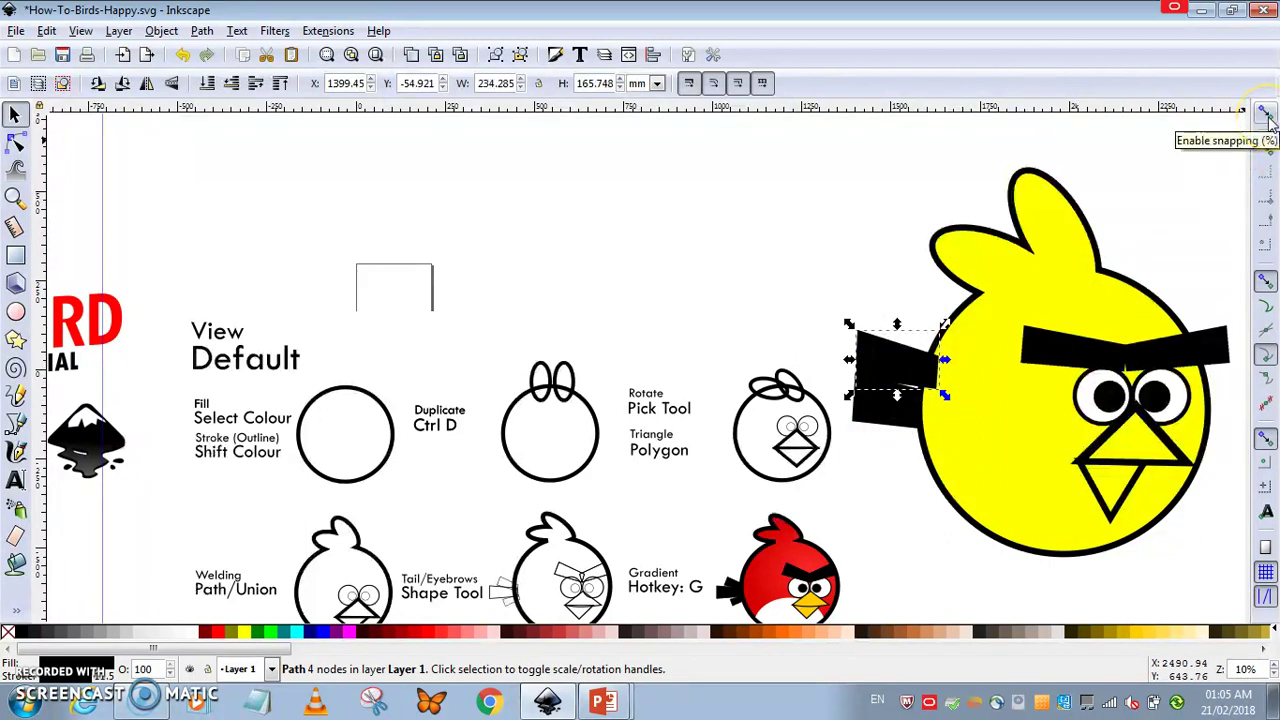
left_click(1265, 116)
left_click(1266, 117)
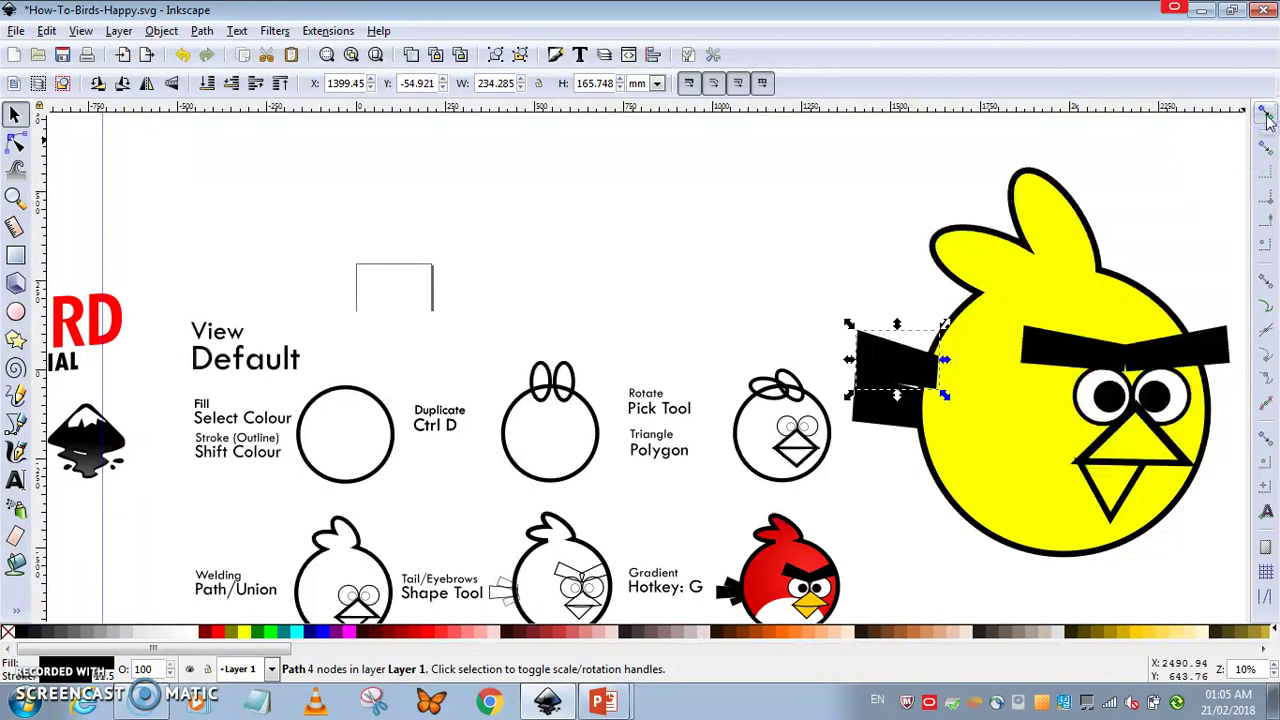
left_click(909, 366)
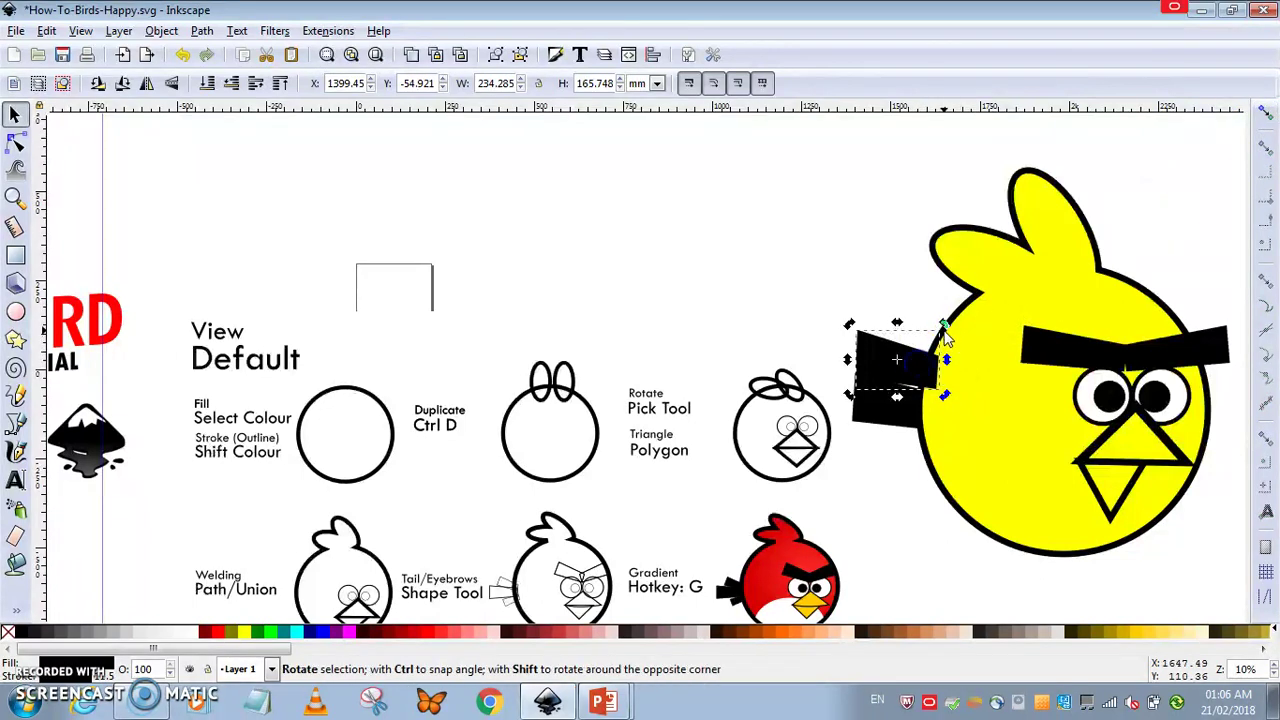
left_click_drag(944, 325, 925, 378)
left_click(909, 286)
left_click(903, 345)
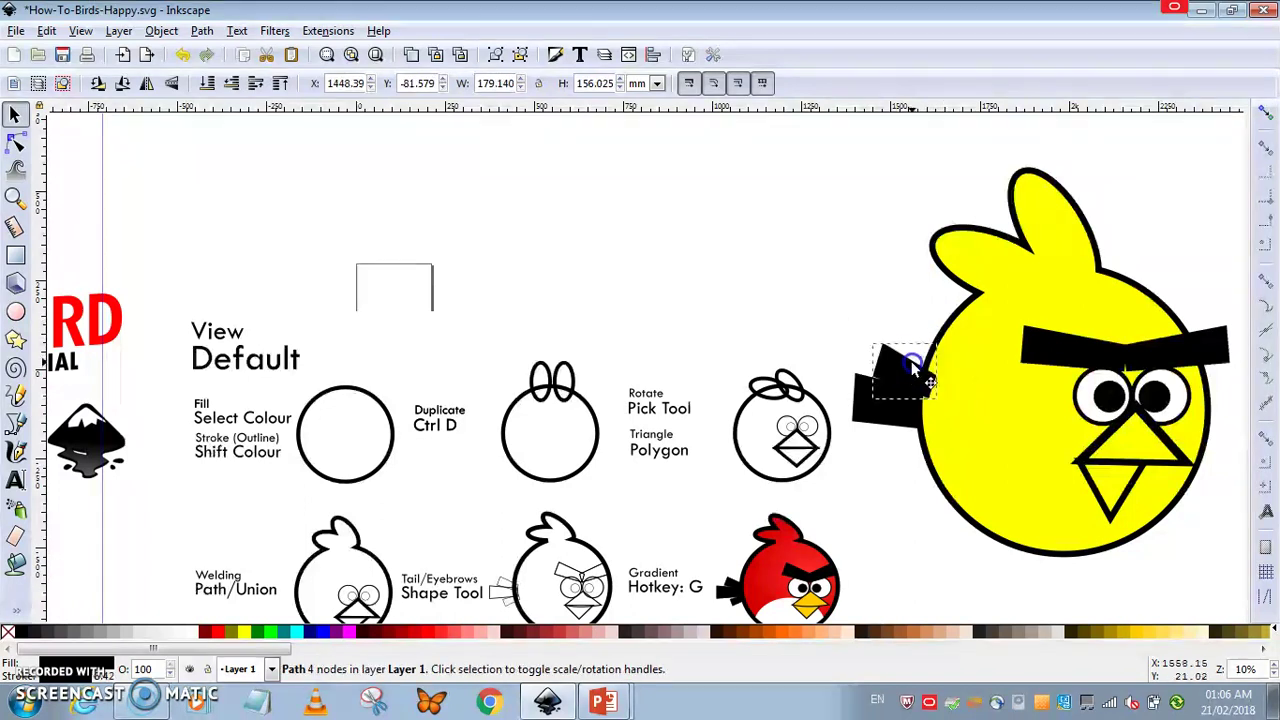
left_click(940, 325)
left_click(920, 369)
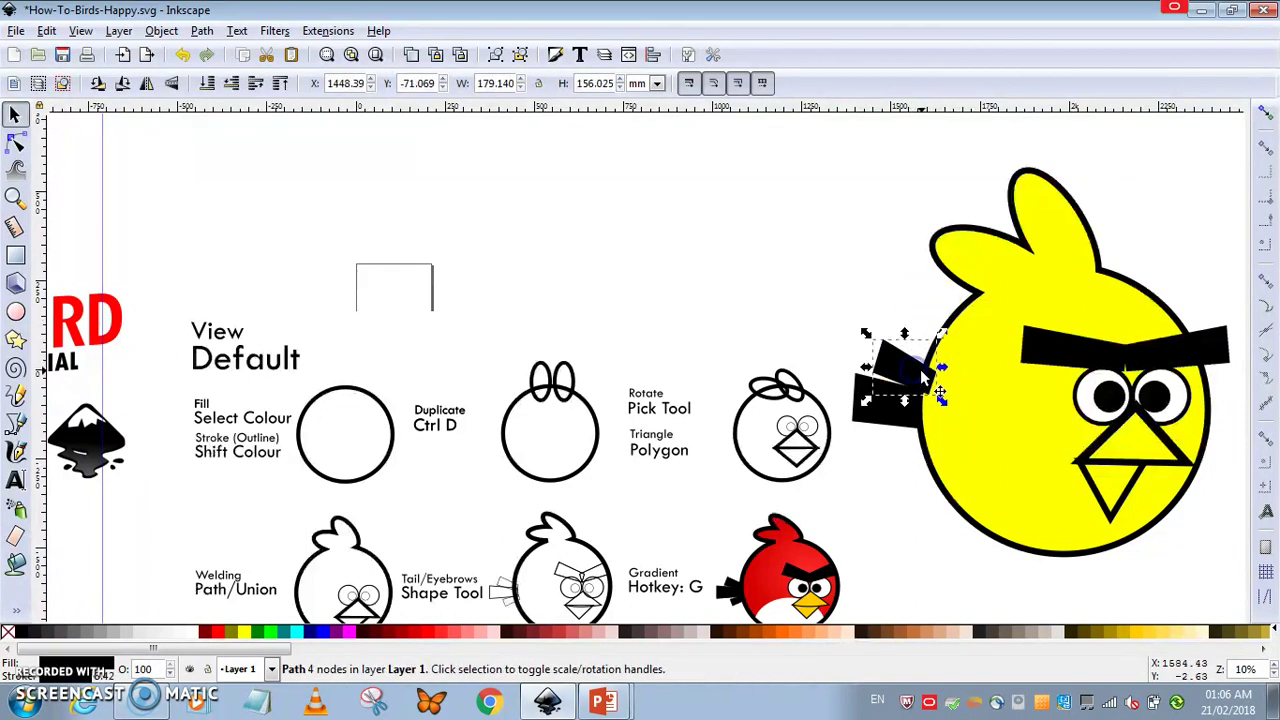
left_click(888, 380)
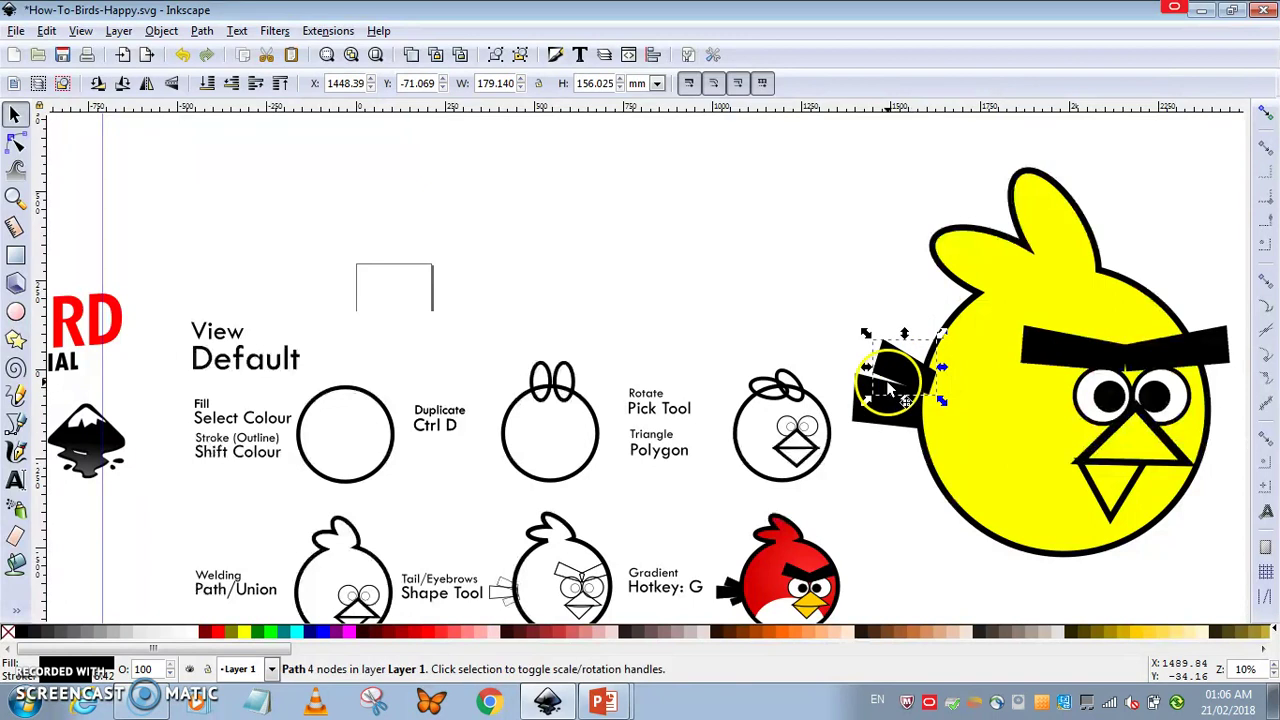
- Duplicate the tail feather and move the copy lower as another feather
key("ctrl+d")
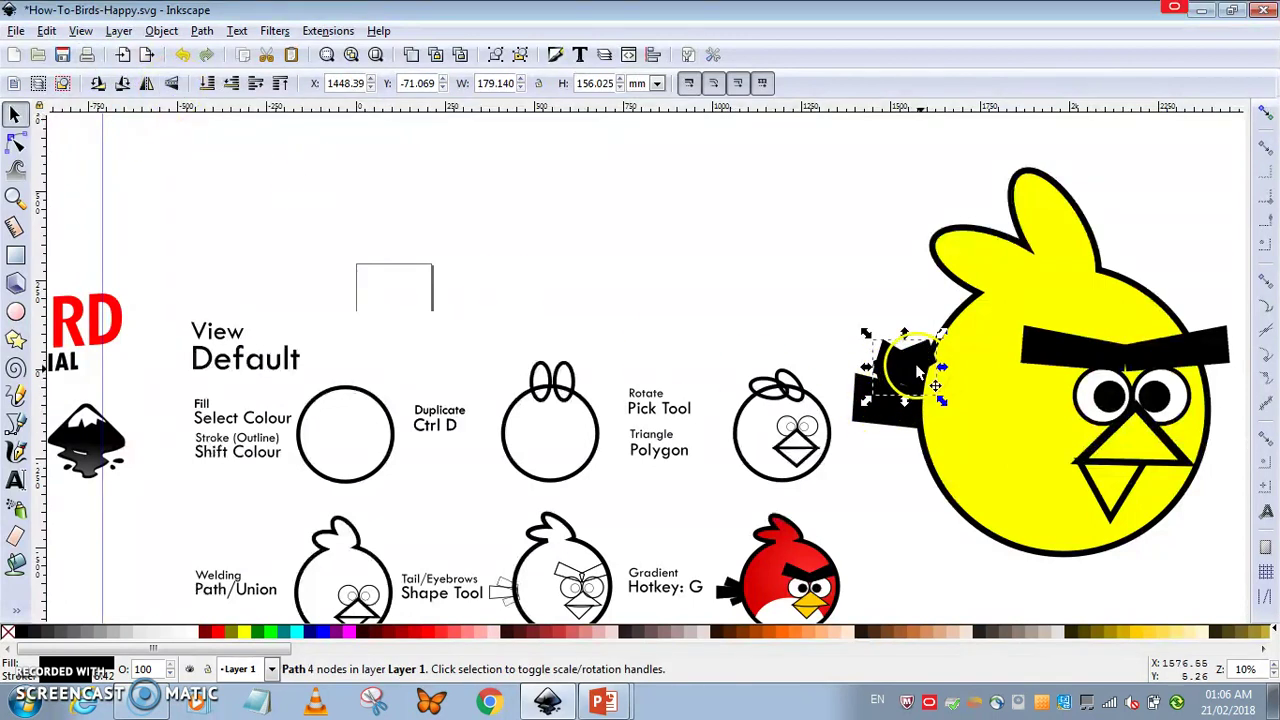
left_click_drag(914, 365, 914, 450)
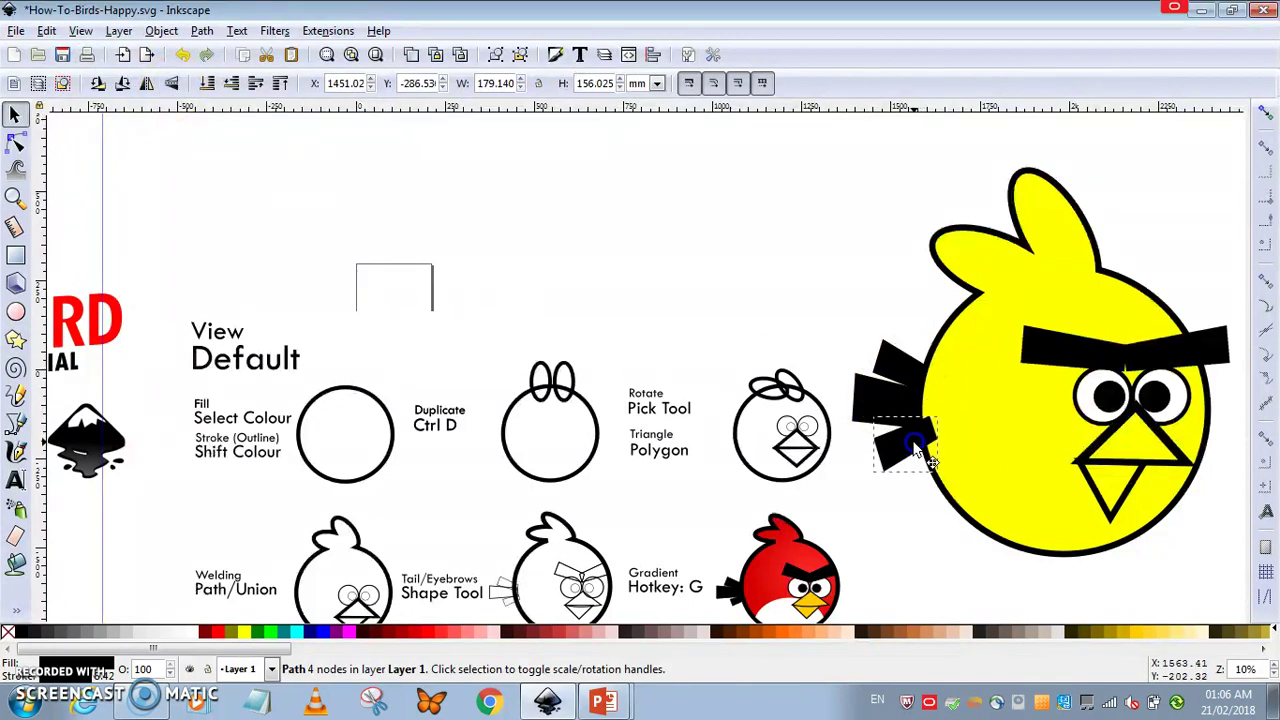
left_click(728, 255)
left_click(951, 400)
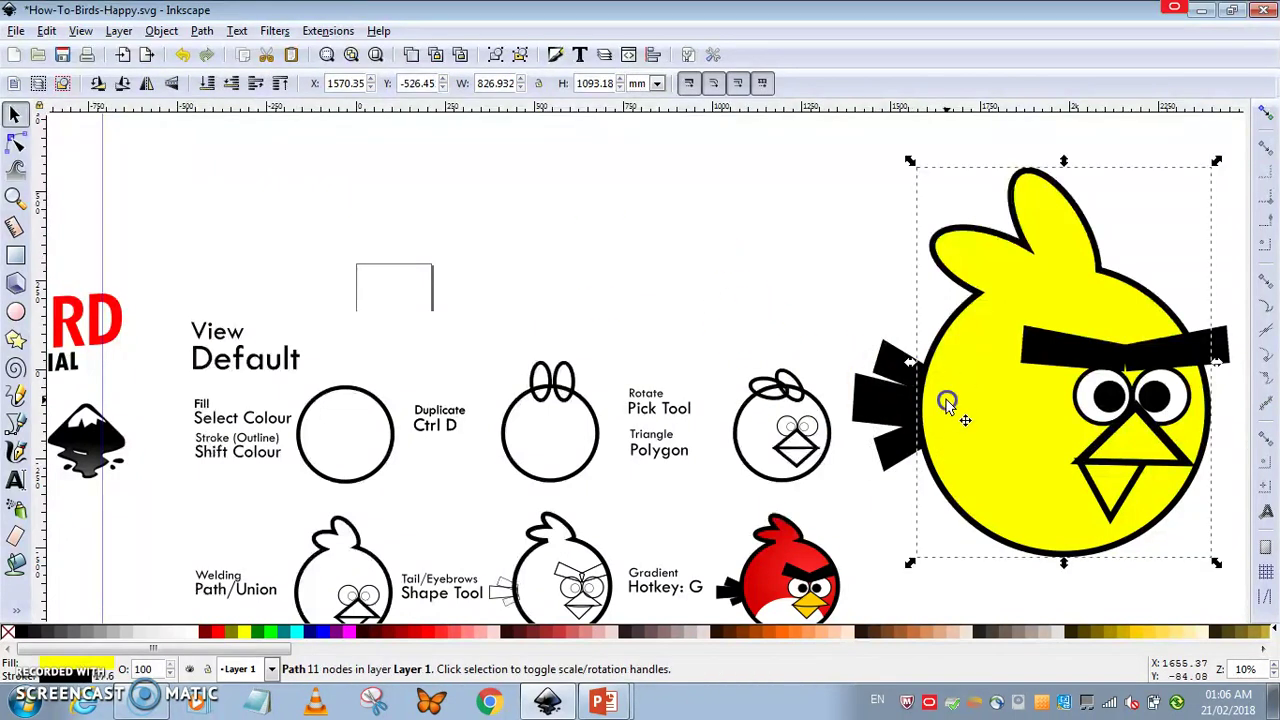
- Fill the body with a lighter bright red swatch and delete the stray body copy
left_click(406, 636)
left_click(434, 634)
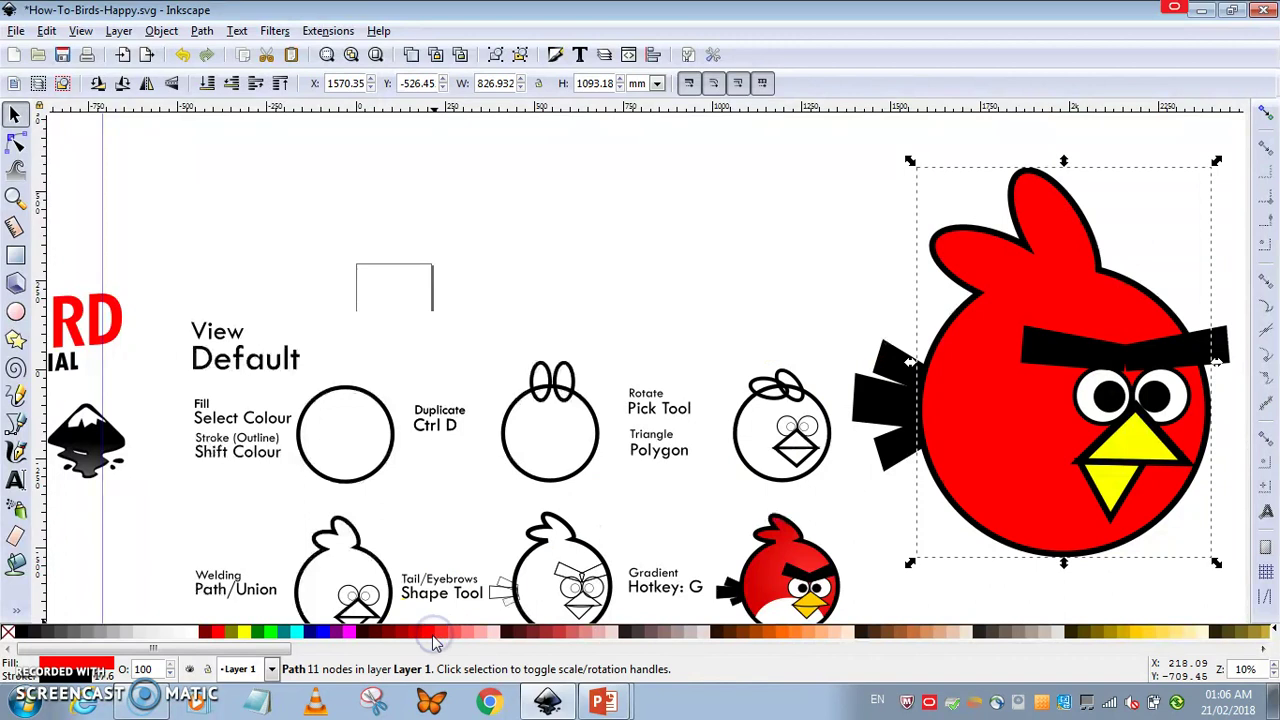
left_click(442, 634)
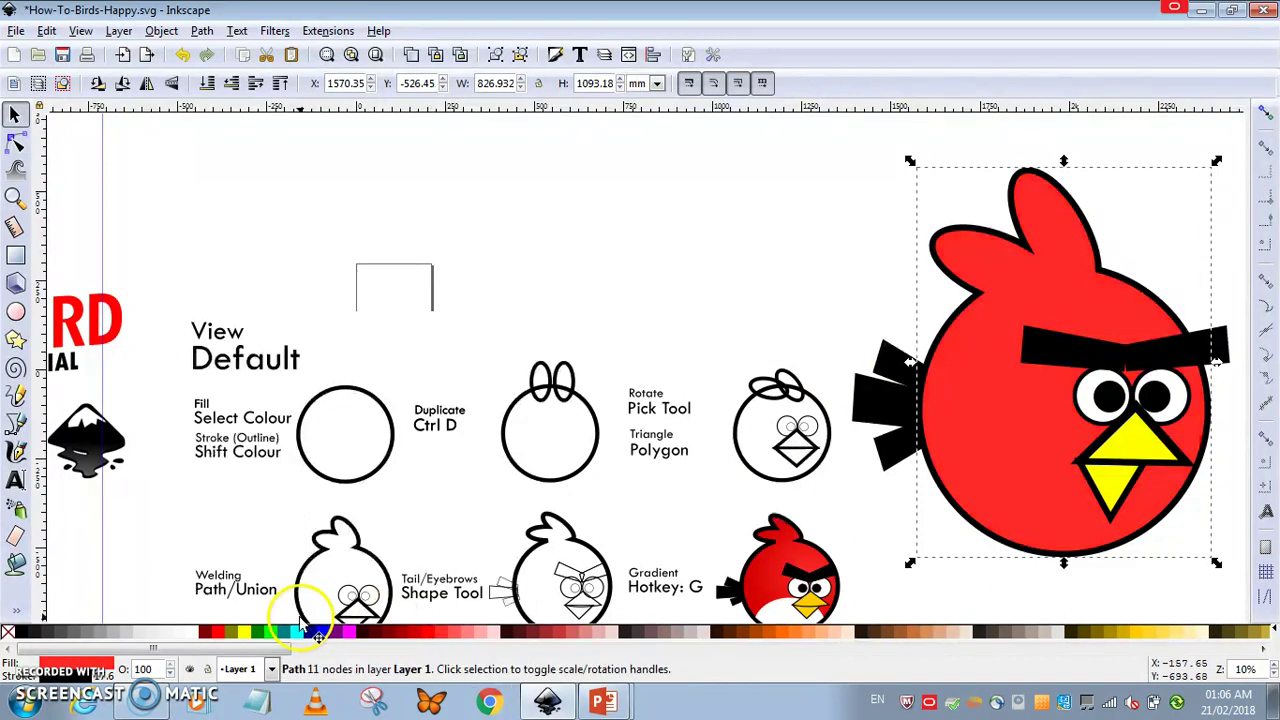
scroll(700, 194, "down", 3)
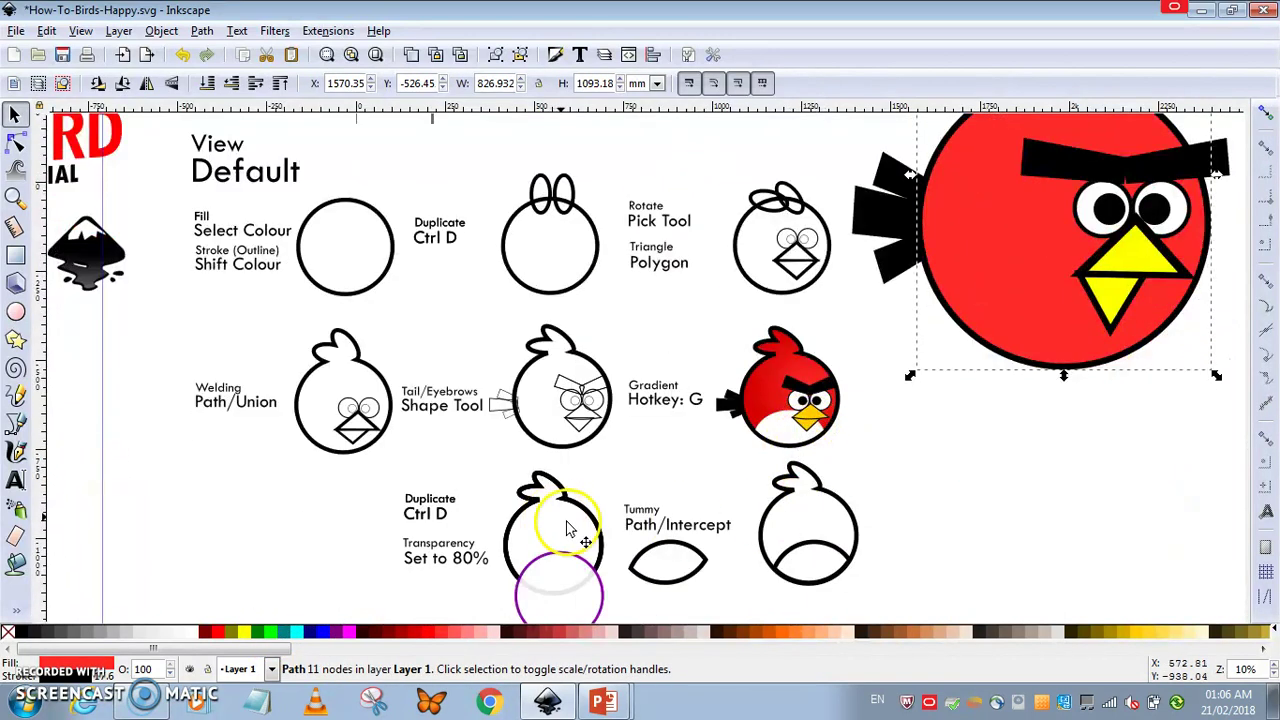
scroll(566, 529, "down", 3)
scroll(578, 515, "up", 3)
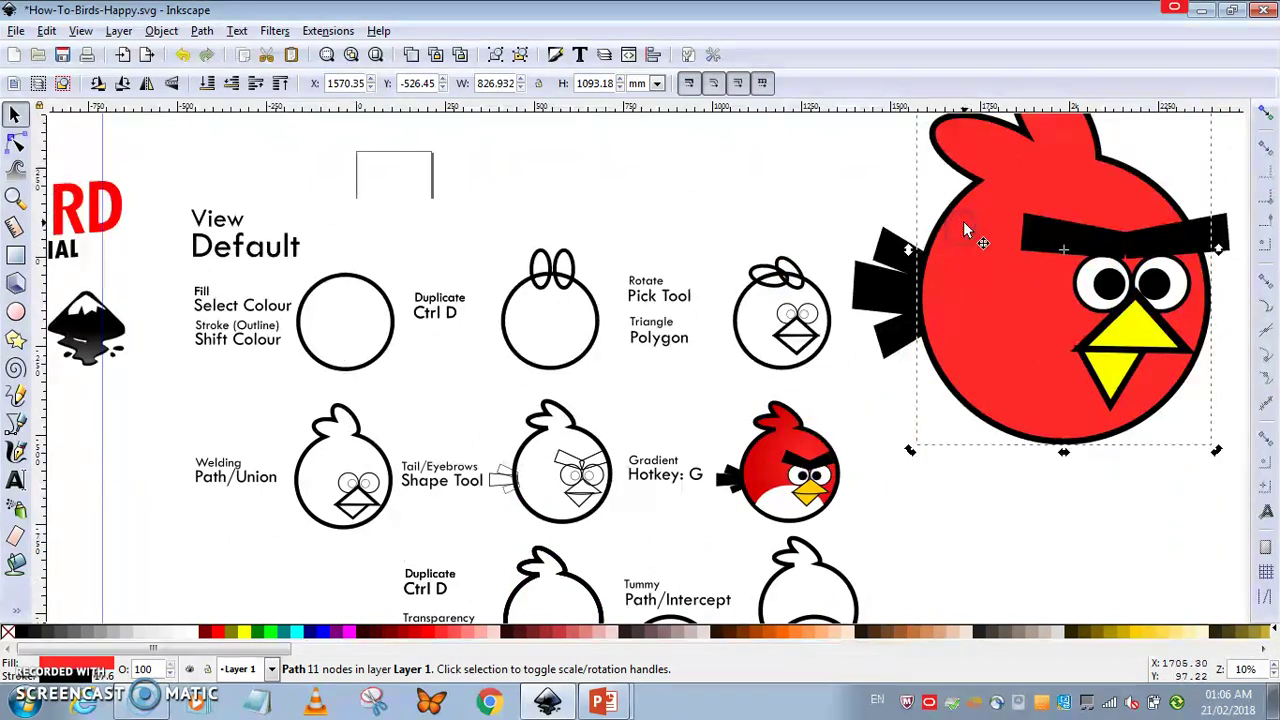
left_click_drag(964, 222, 900, 500)
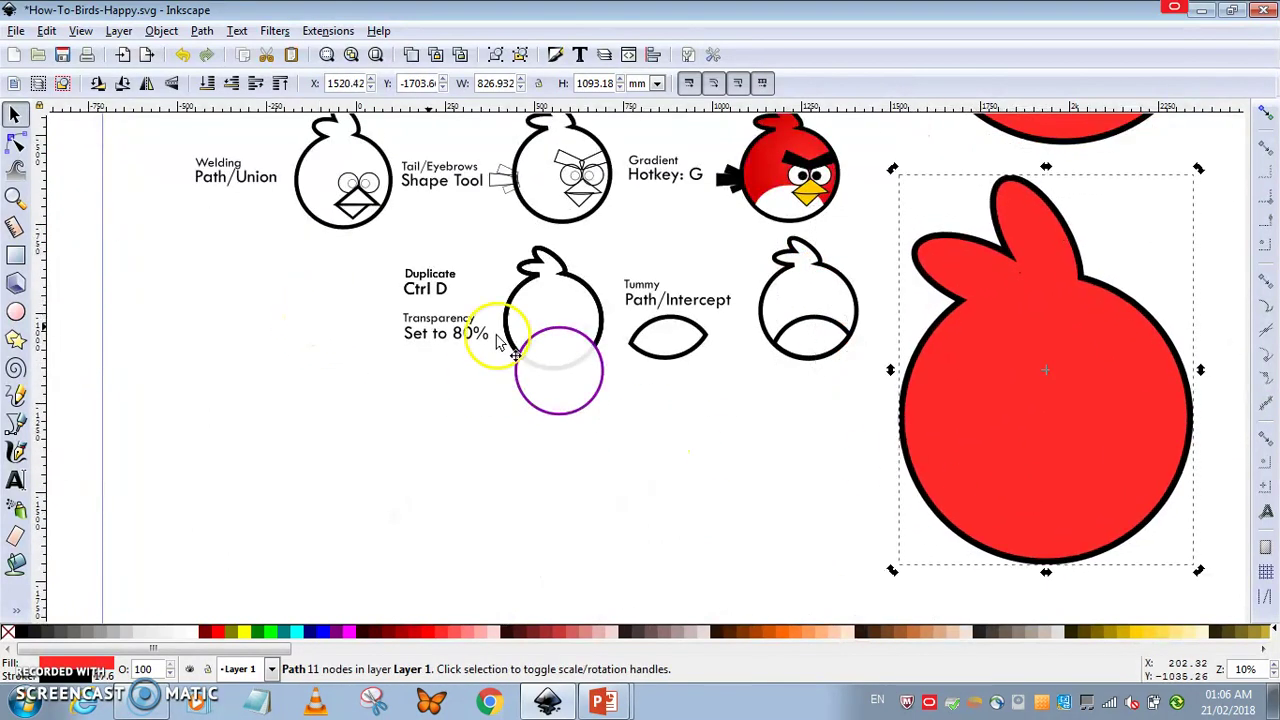
key("Delete")
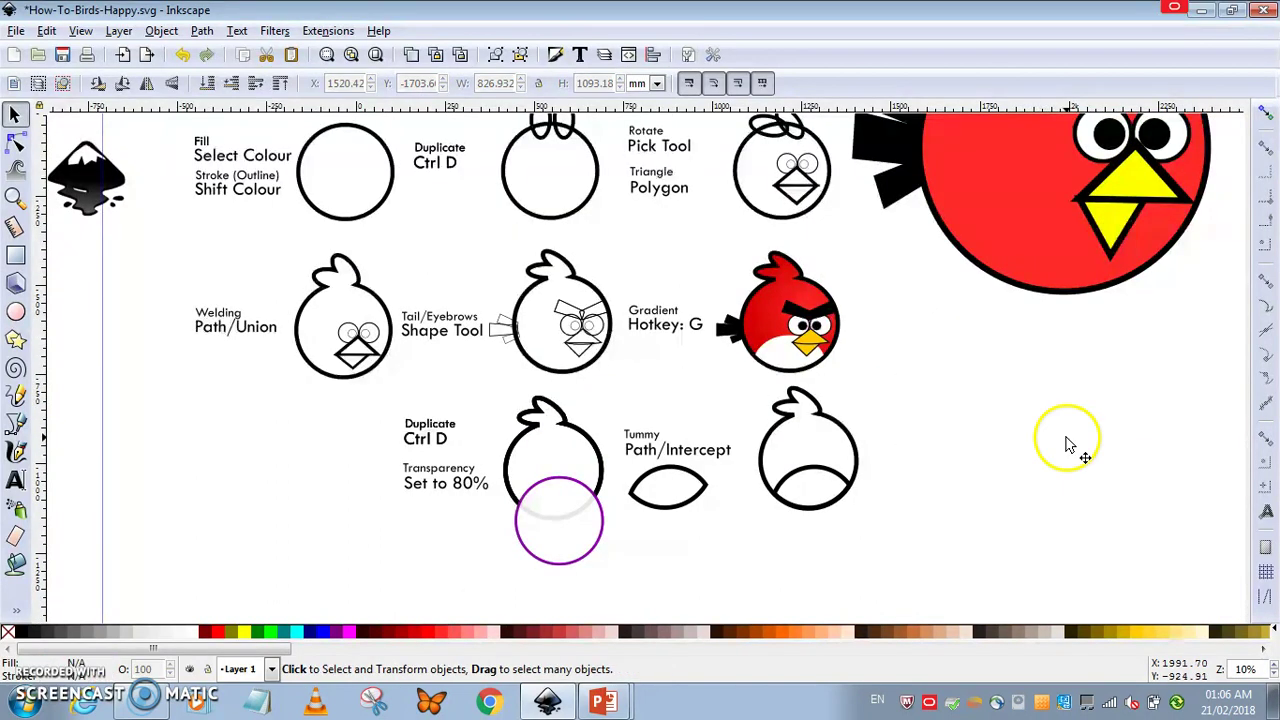
- Draw a white, semi-transparent ellipse and position it over the red bird's lower body as a tummy
scroll(1060, 455, "up", 3)
left_click(16, 311)
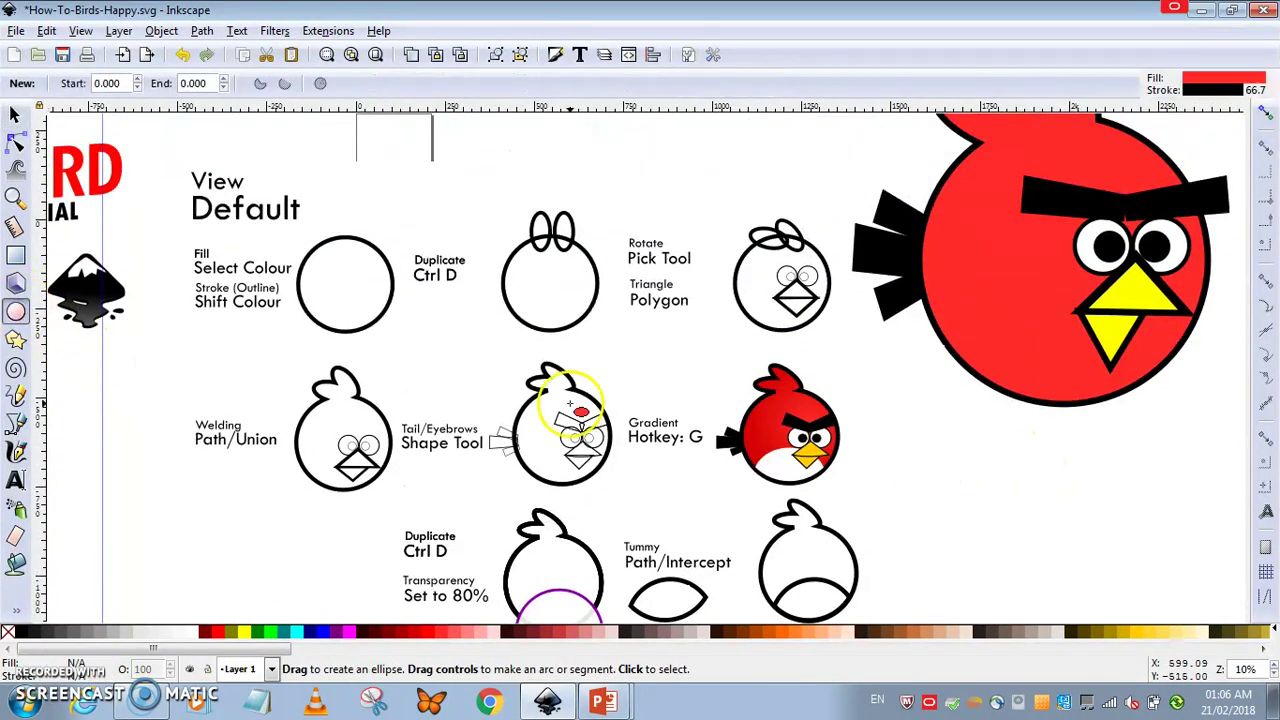
left_click_drag(1212, 496, 928, 278)
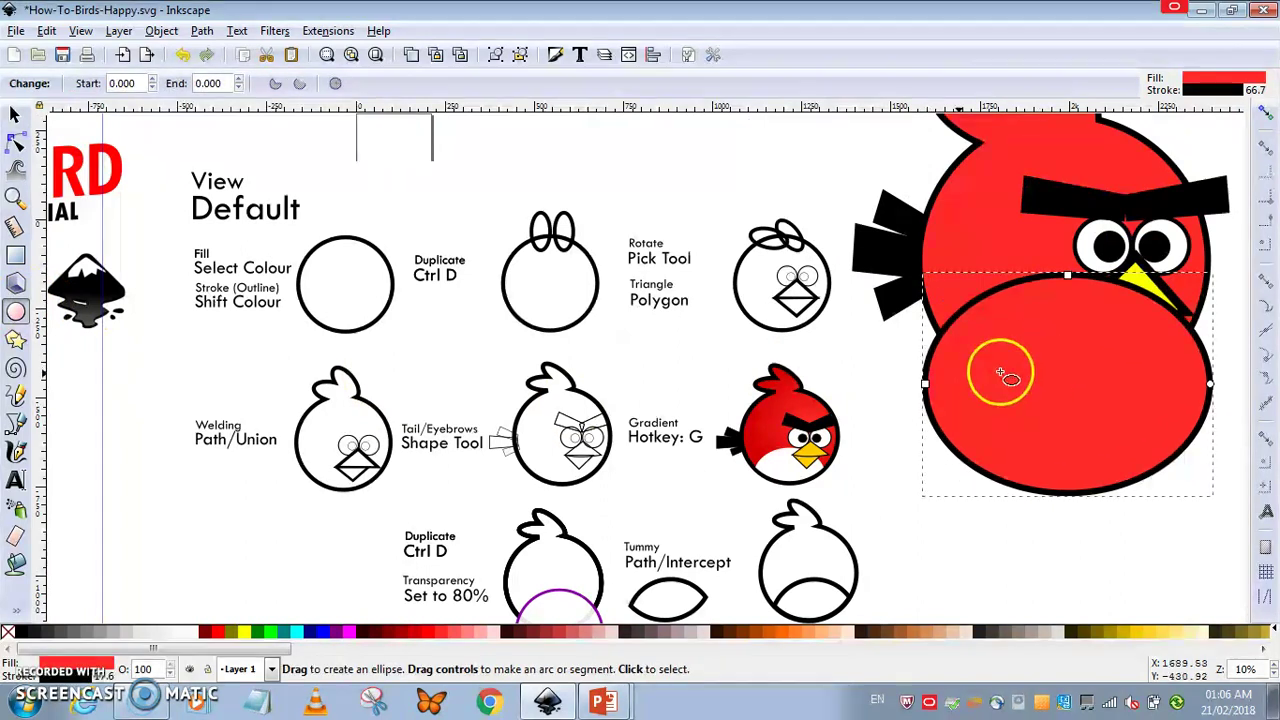
left_click(15, 113)
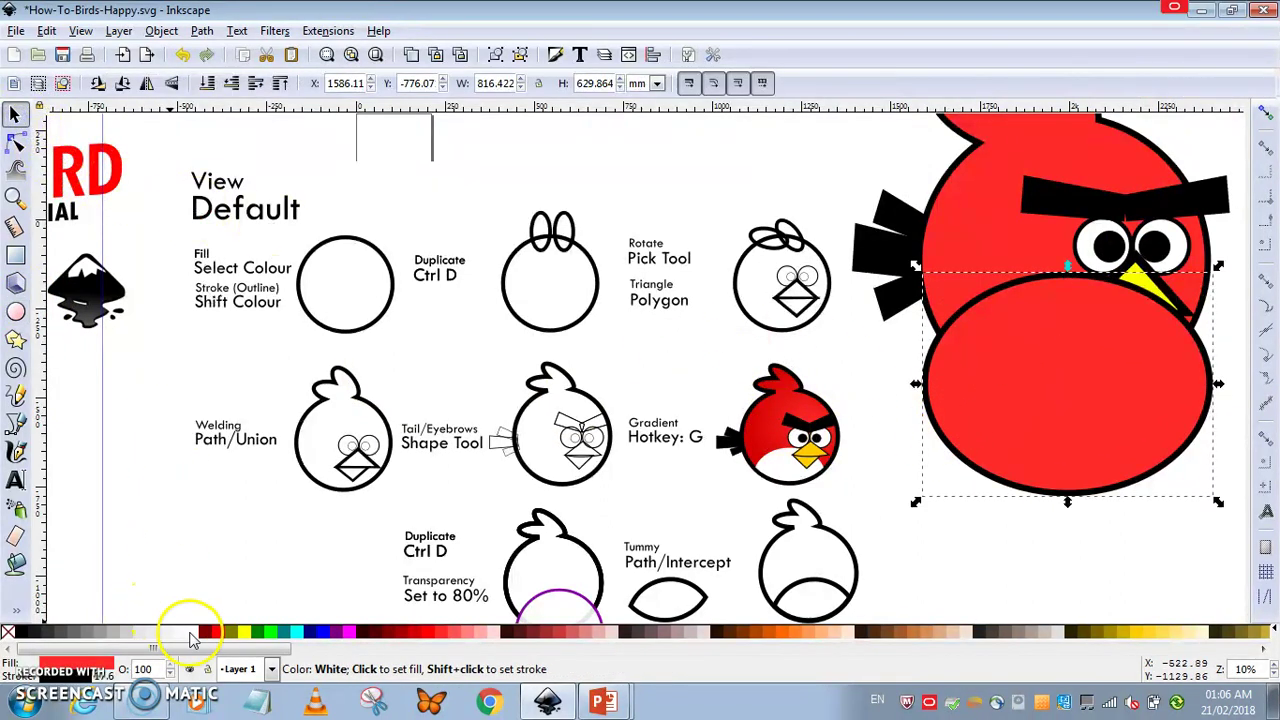
left_click(172, 632)
left_click_drag(1043, 361, 1067, 361)
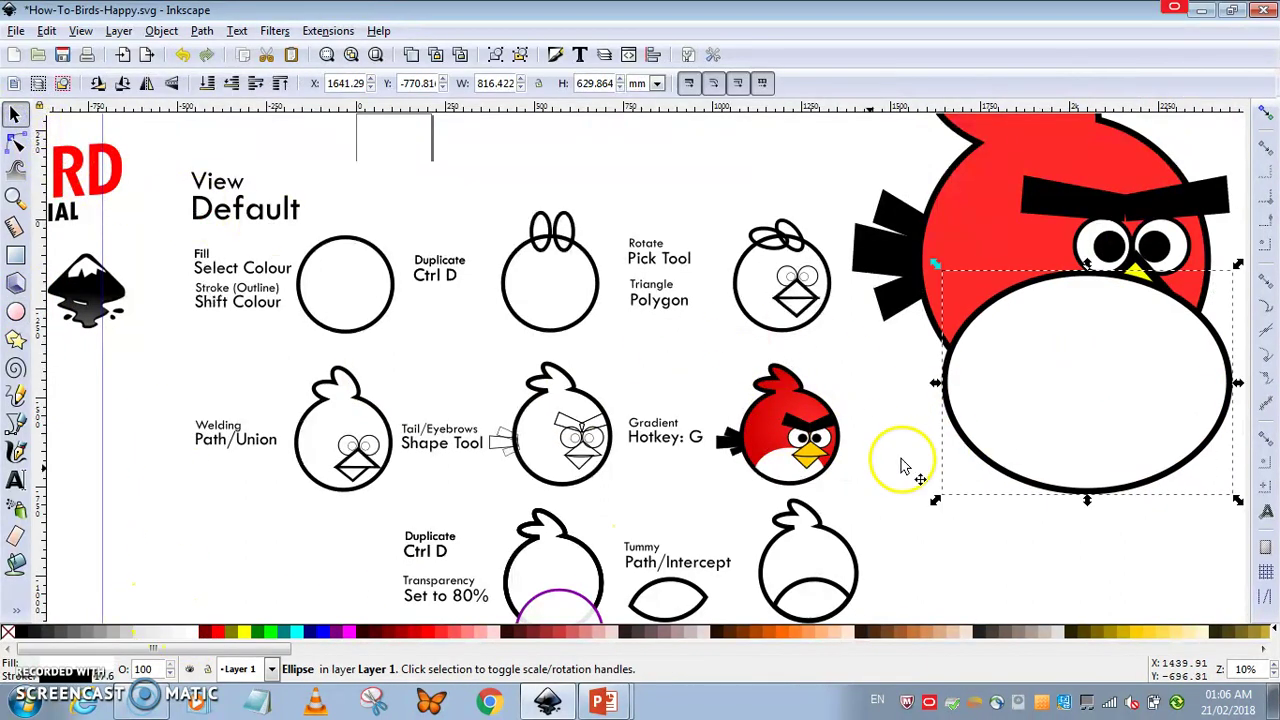
scroll(172, 668, "down", 20)
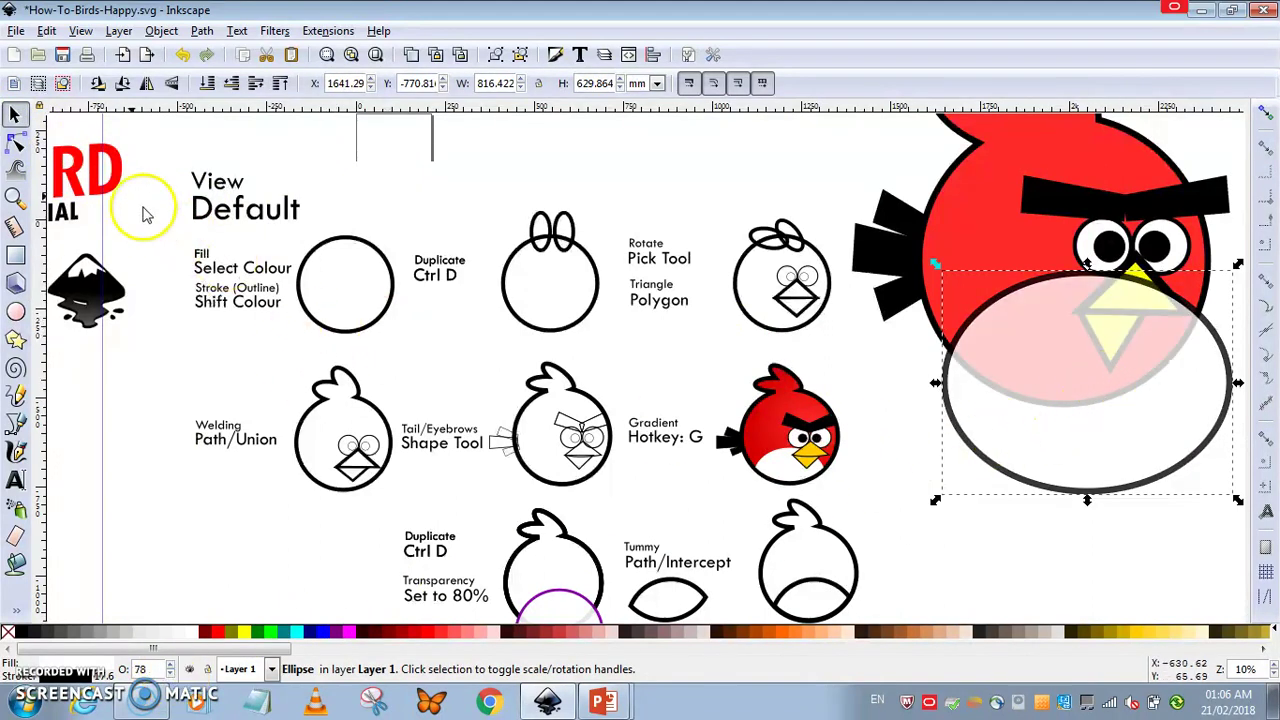
left_click_drag(1123, 451, 1079, 454)
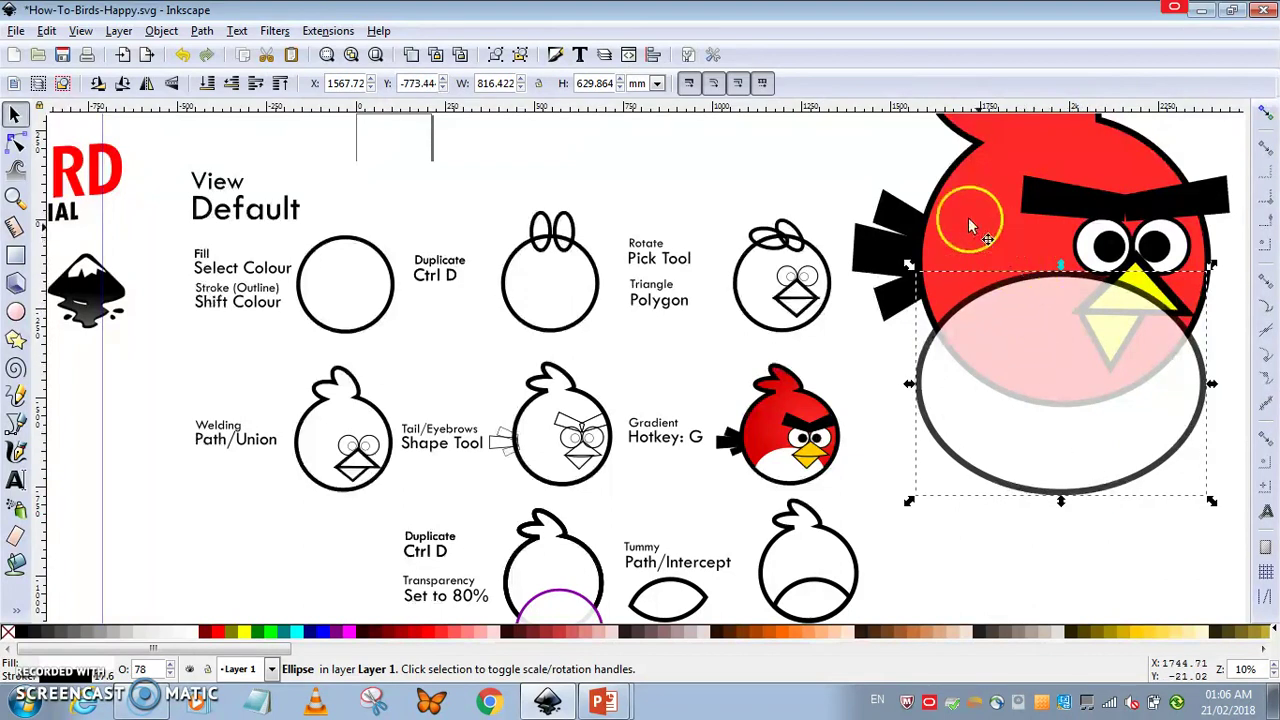
left_click(950, 186)
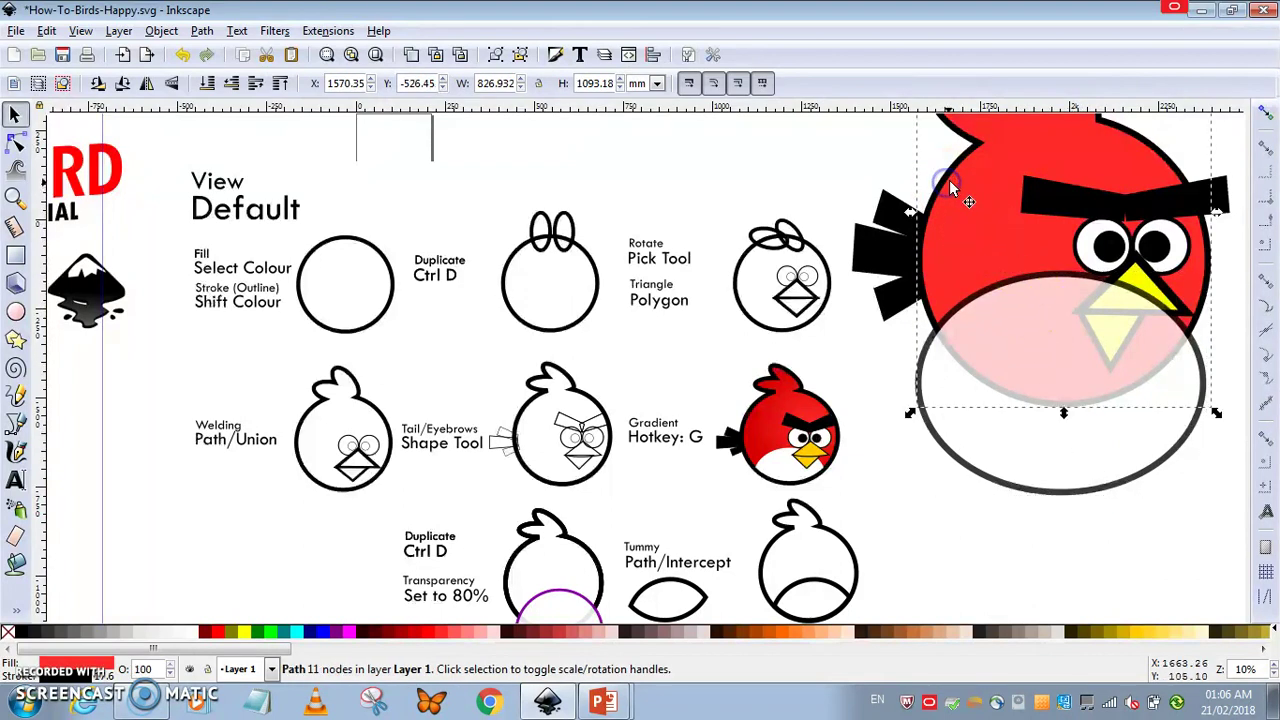
- Select the body together with the ellipse and move both to empty canvas on the left
left_click(995, 483, "shift")
scroll(995, 480, "down", 5)
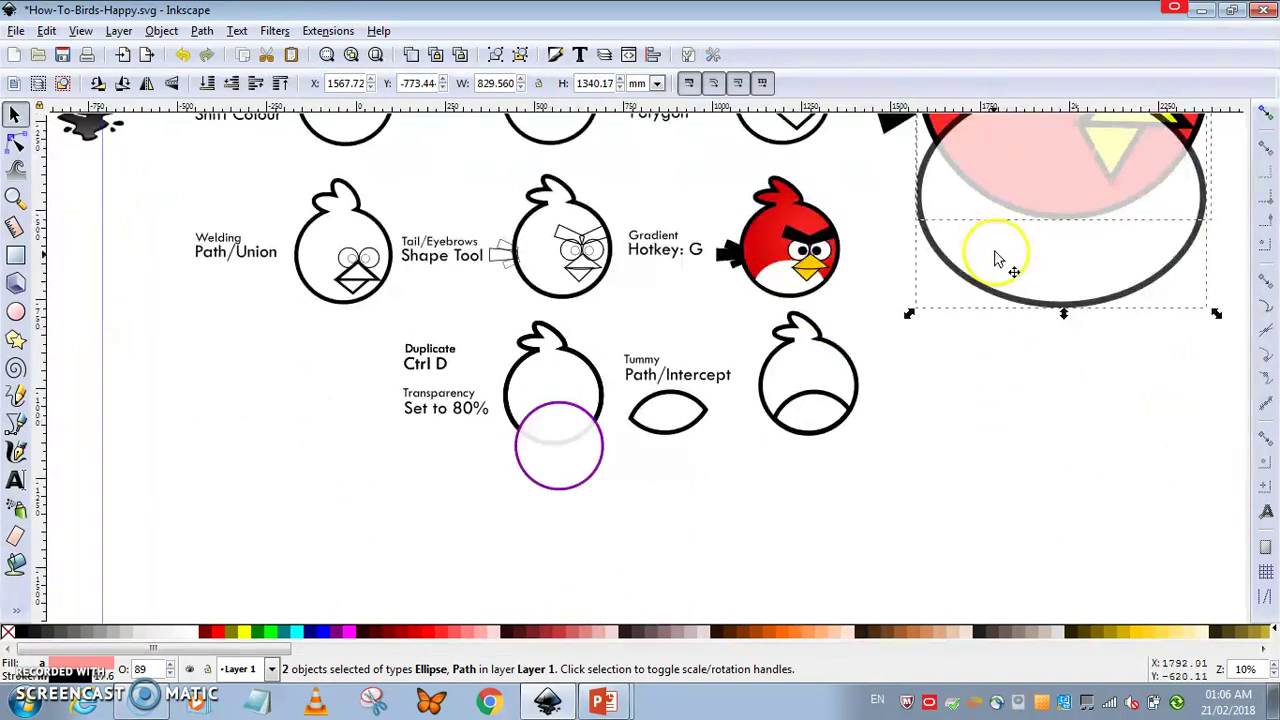
left_click_drag(1029, 223, 871, 580)
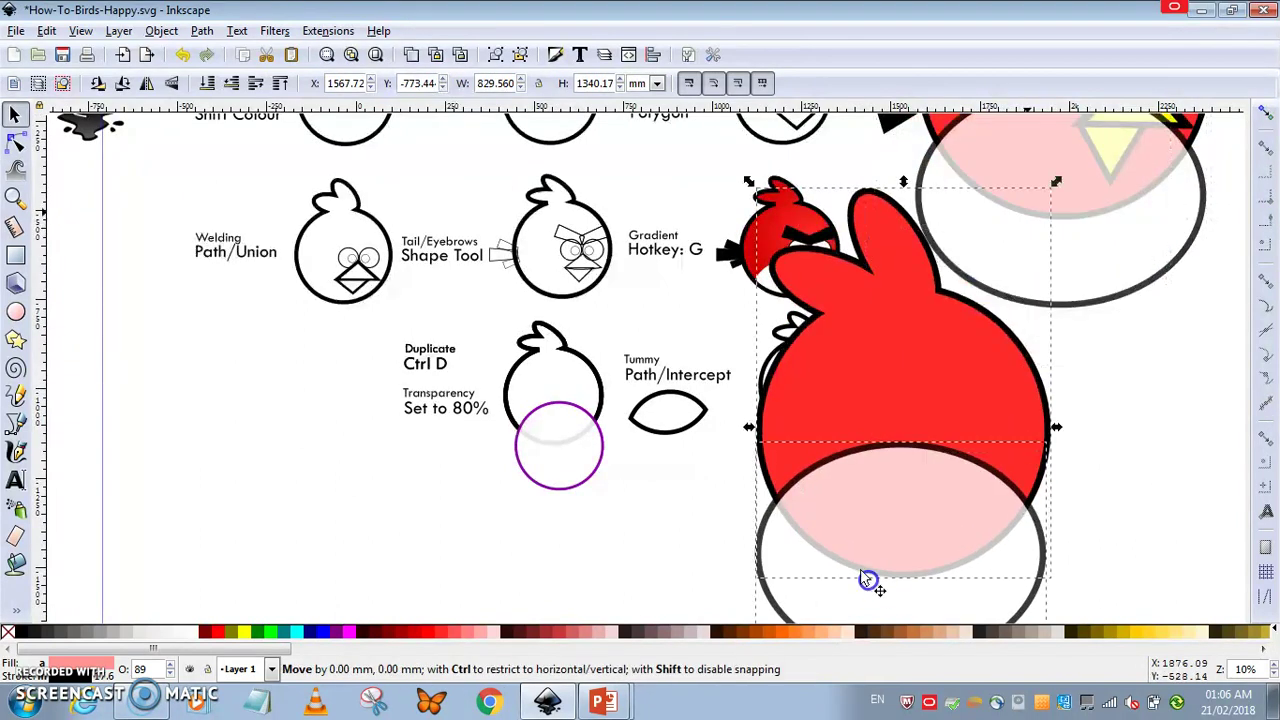
scroll(960, 255, "down", 7)
left_click_drag(960, 255, 434, 417)
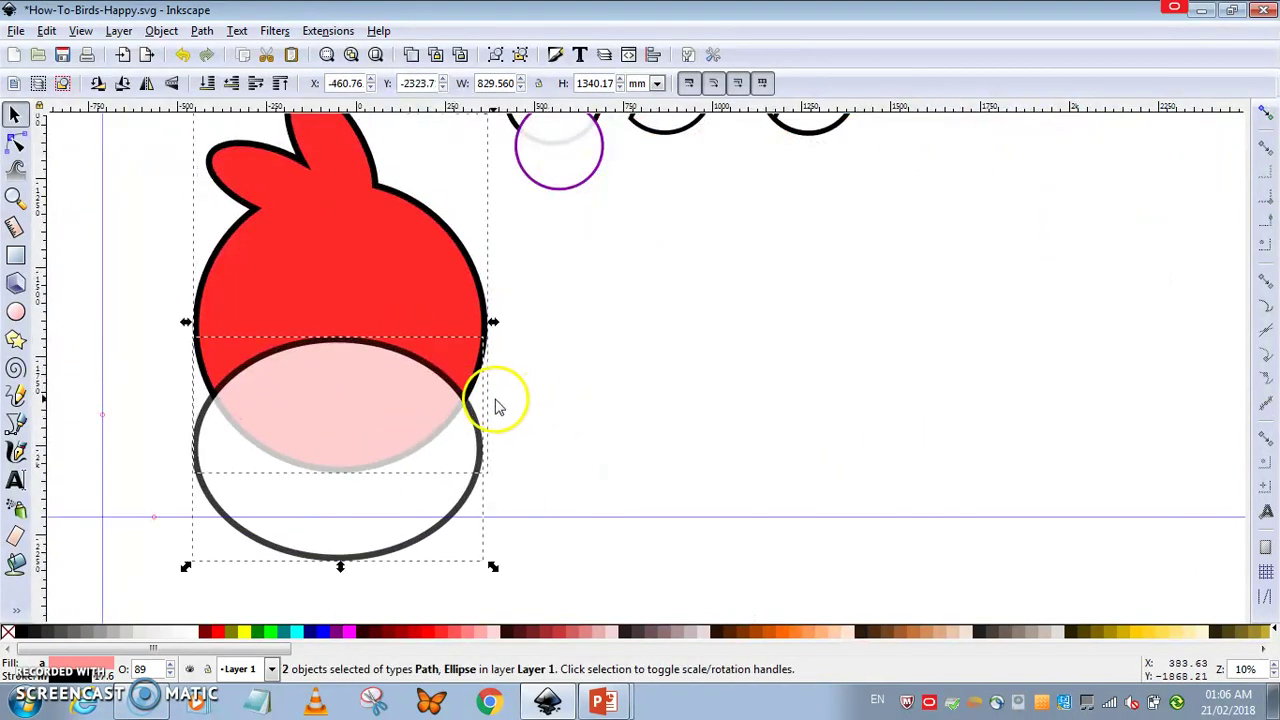
- Intersect the body and ellipse into a lens shape and delete the leftover see-through ellipse
left_click(200, 31)
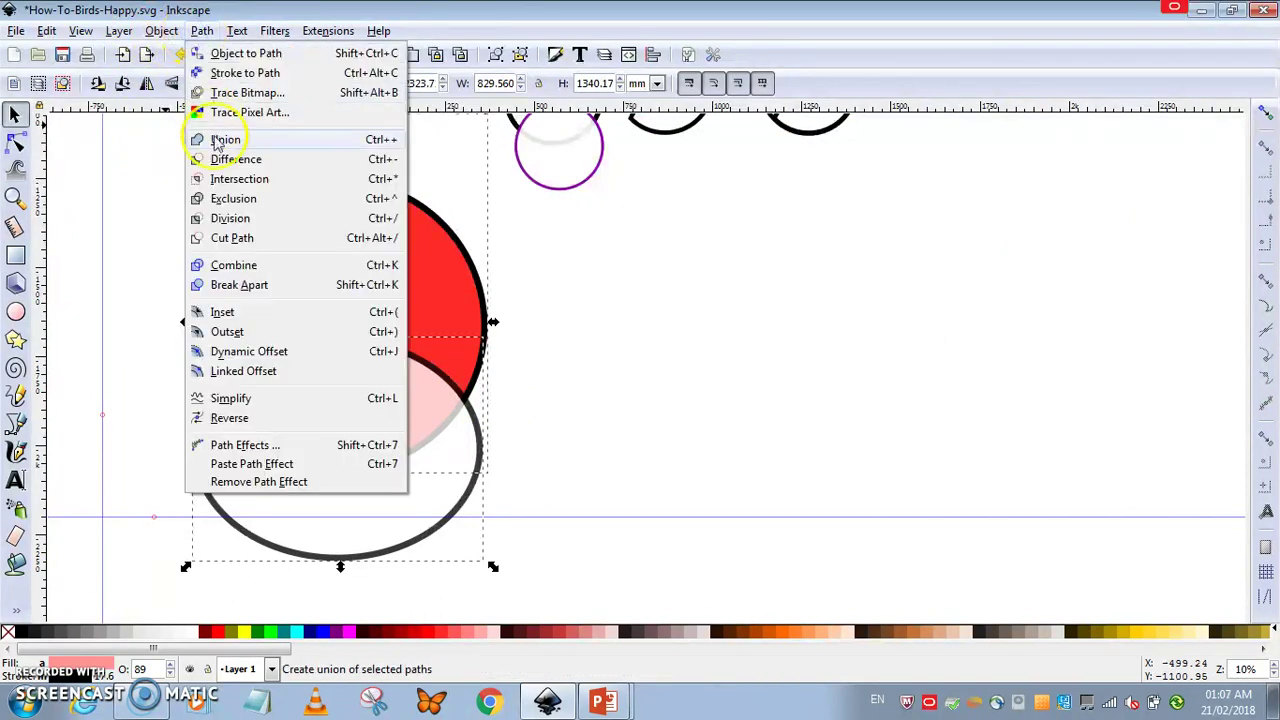
left_click(226, 180)
left_click(354, 277)
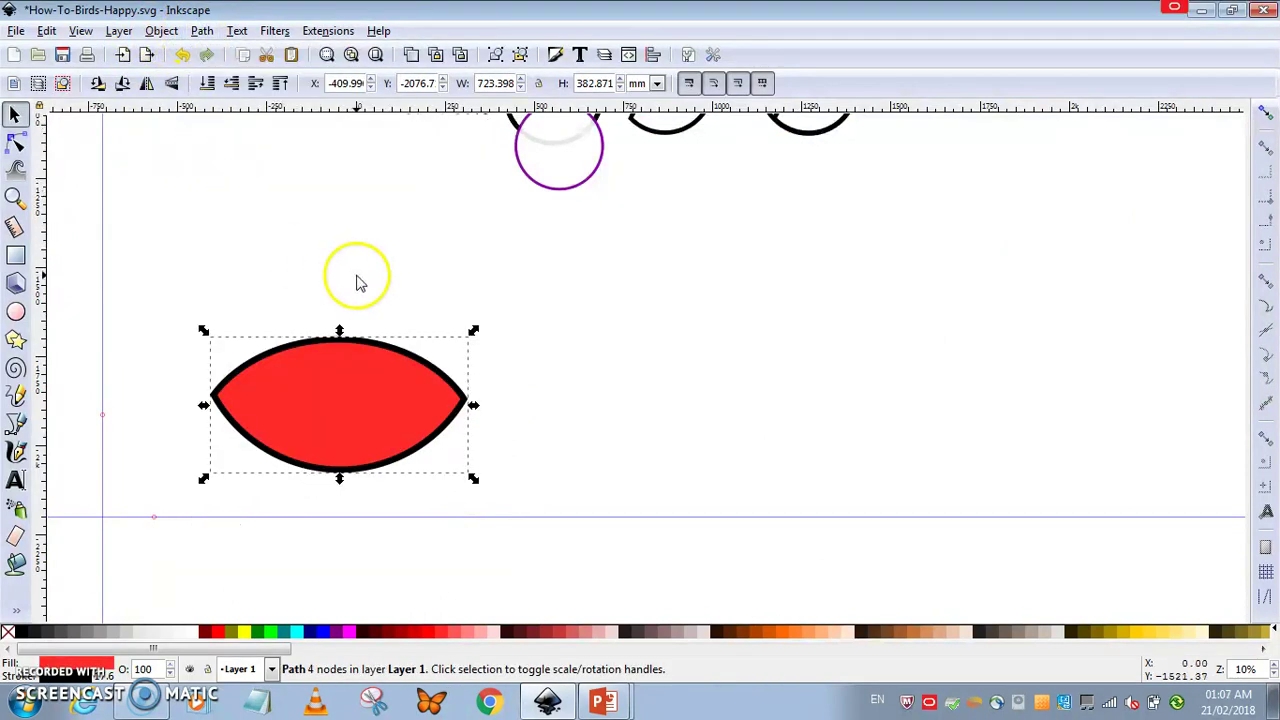
left_click_drag(357, 397, 1069, 297)
scroll(729, 306, "up", 5)
scroll(1069, 320, "up", 3)
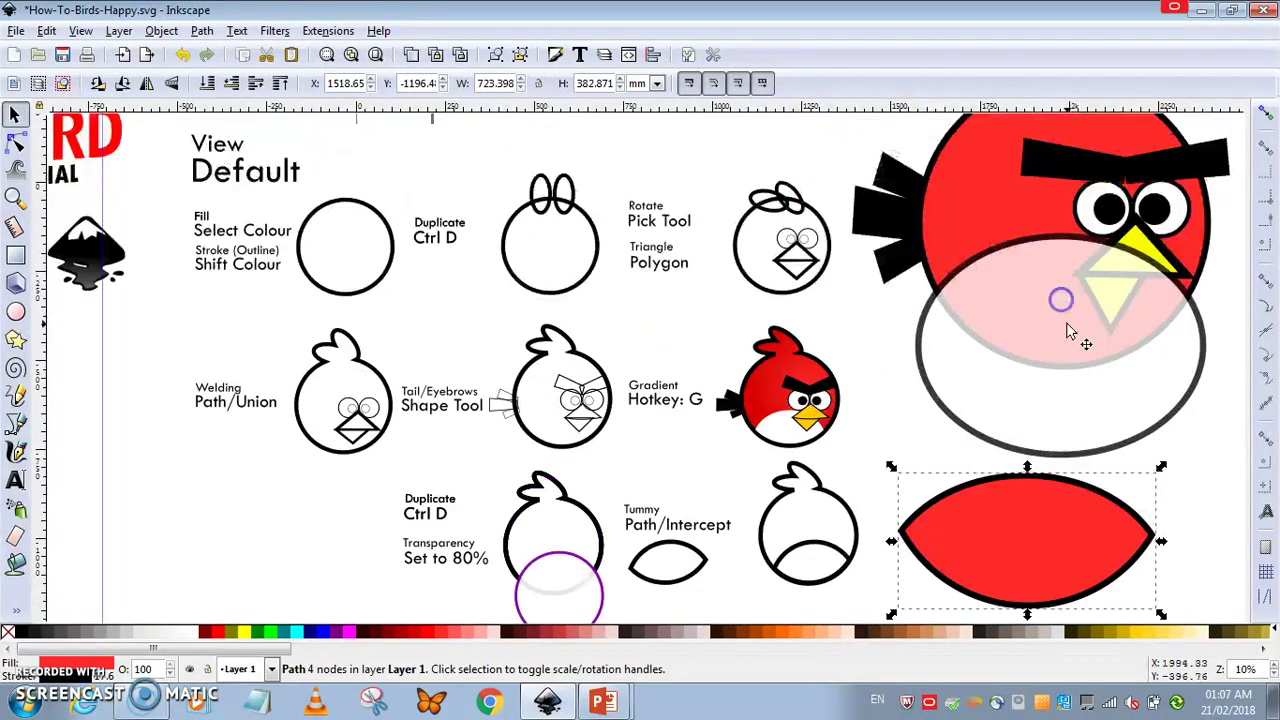
left_click(1058, 253)
key("Delete")
- Place the lens over the big bird's lower body, fill it white, and stack it behind the beak
left_click(1042, 572)
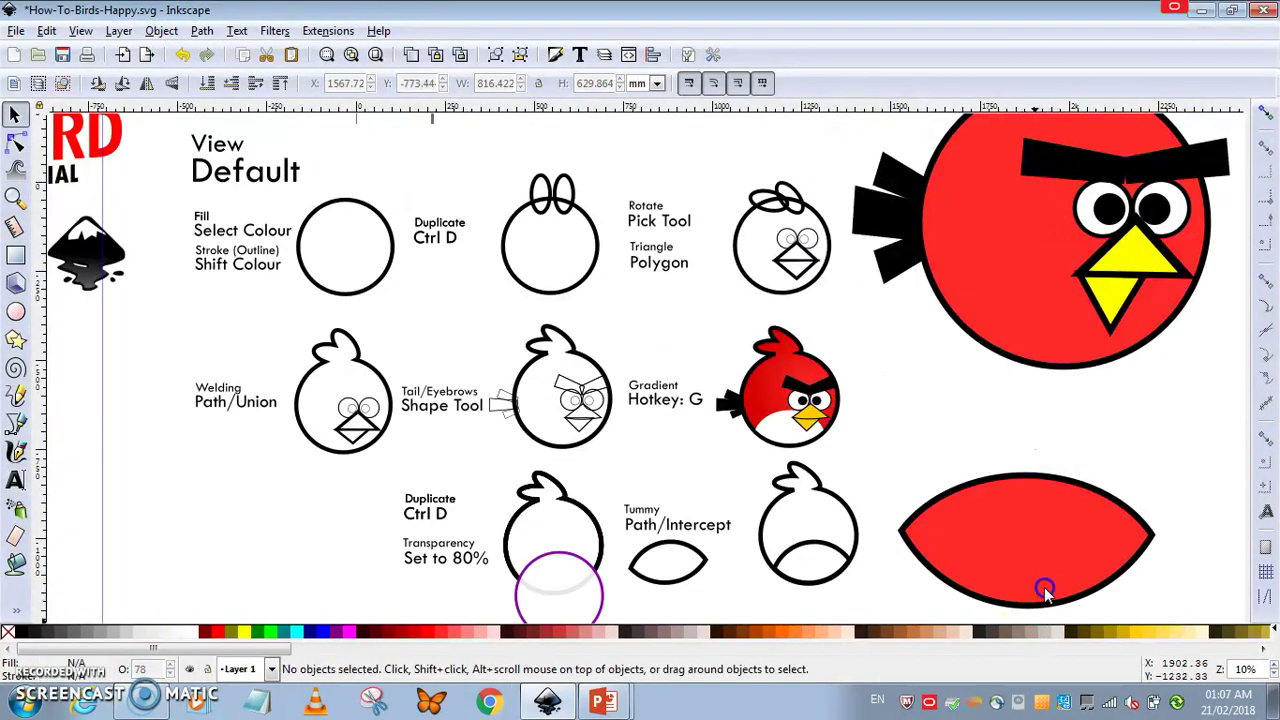
left_click_drag(1044, 587, 1081, 315)
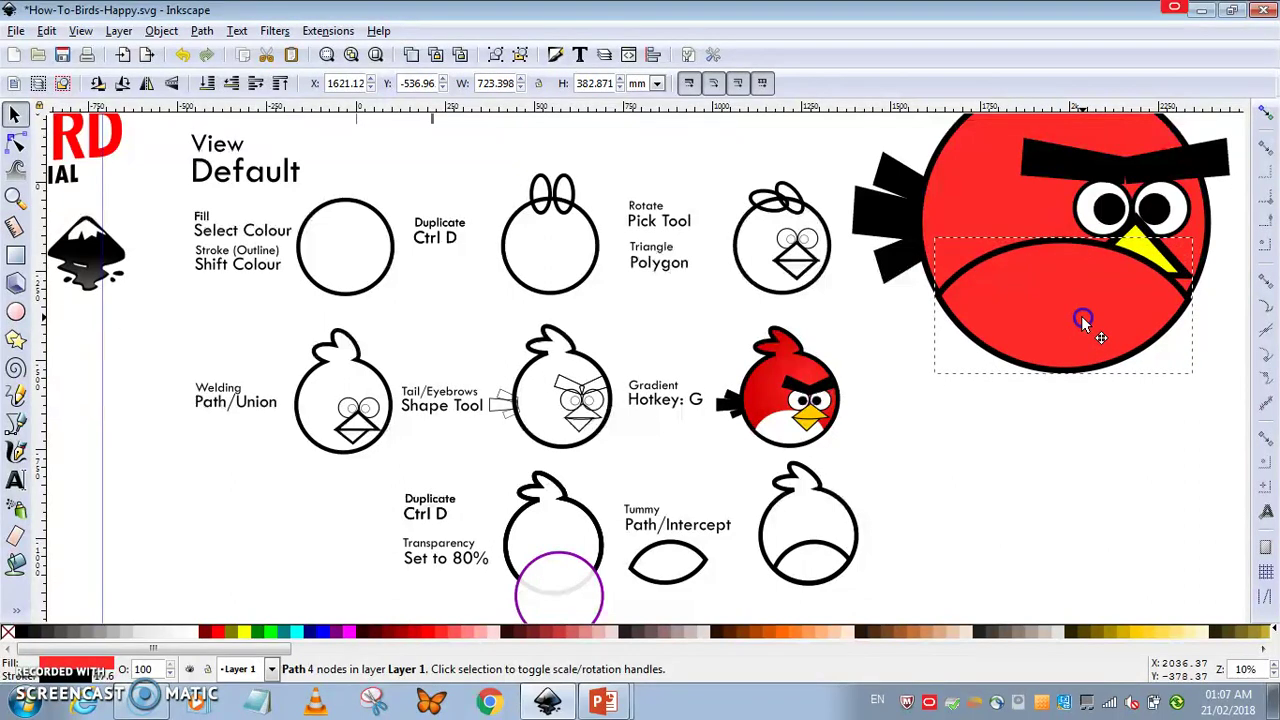
left_click(190, 631)
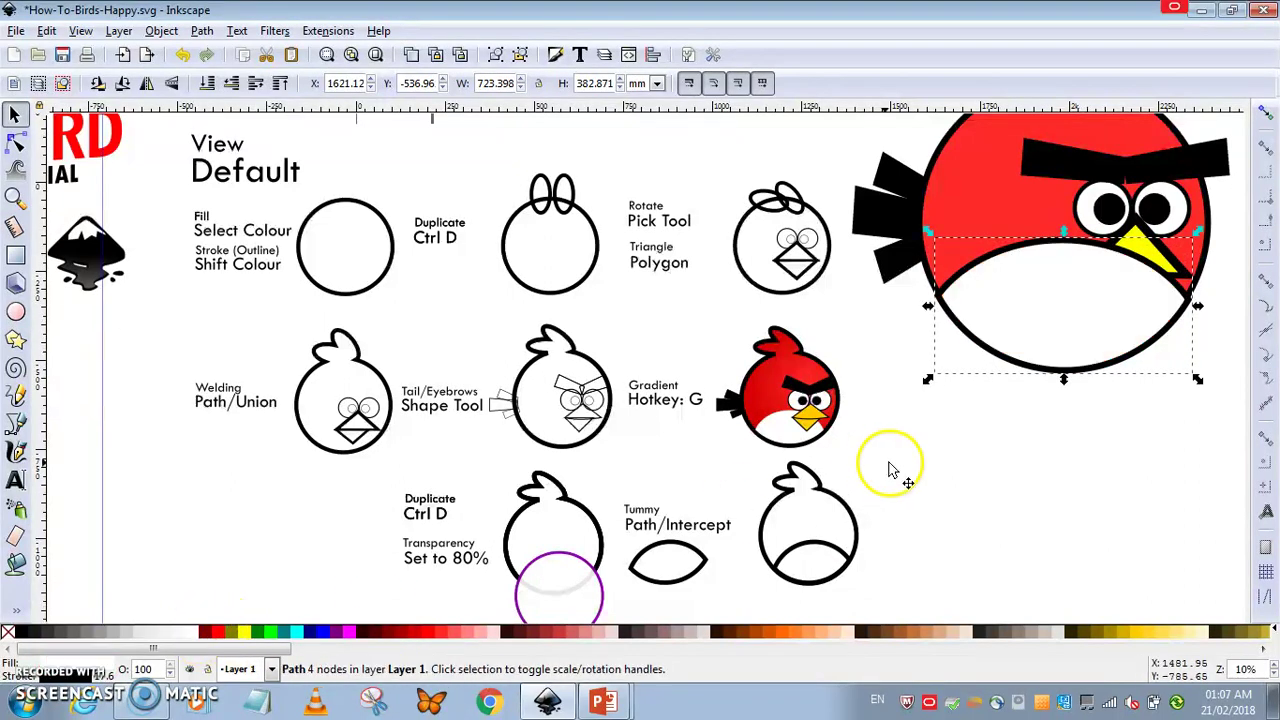
key("Page_Down")
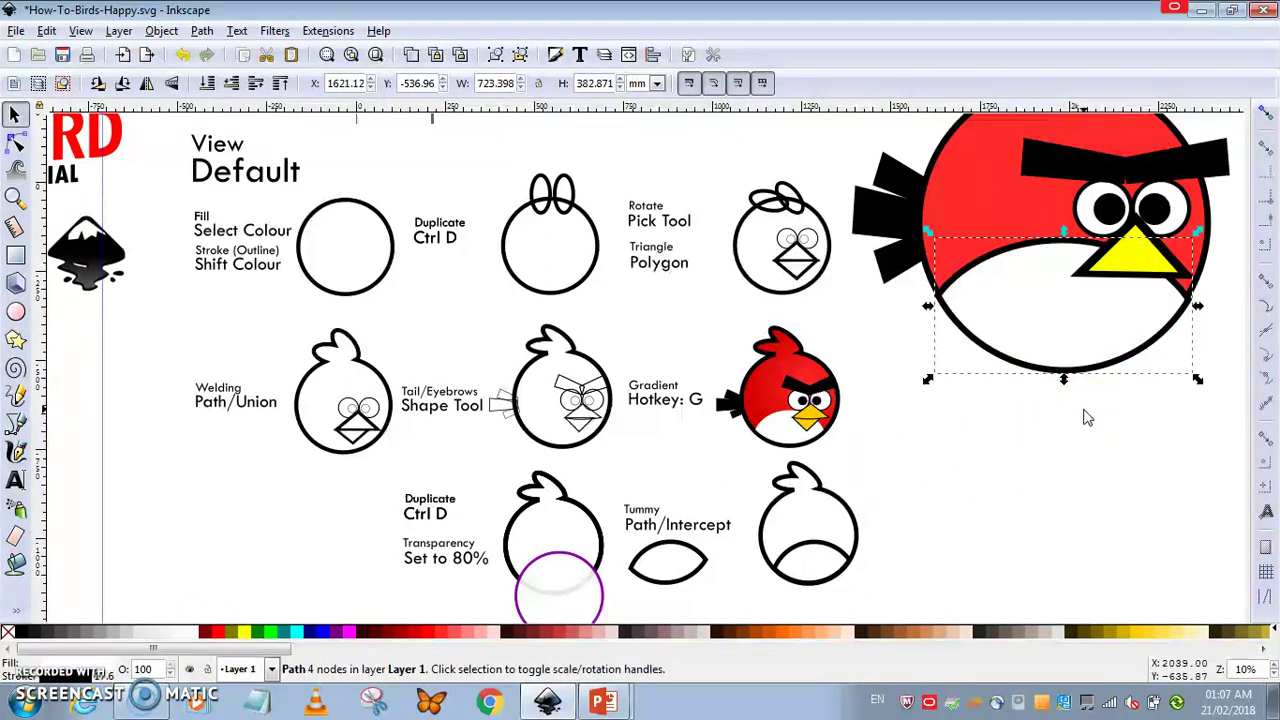
key("Page_Down")
key("Page_Down")
key("Page_Up")
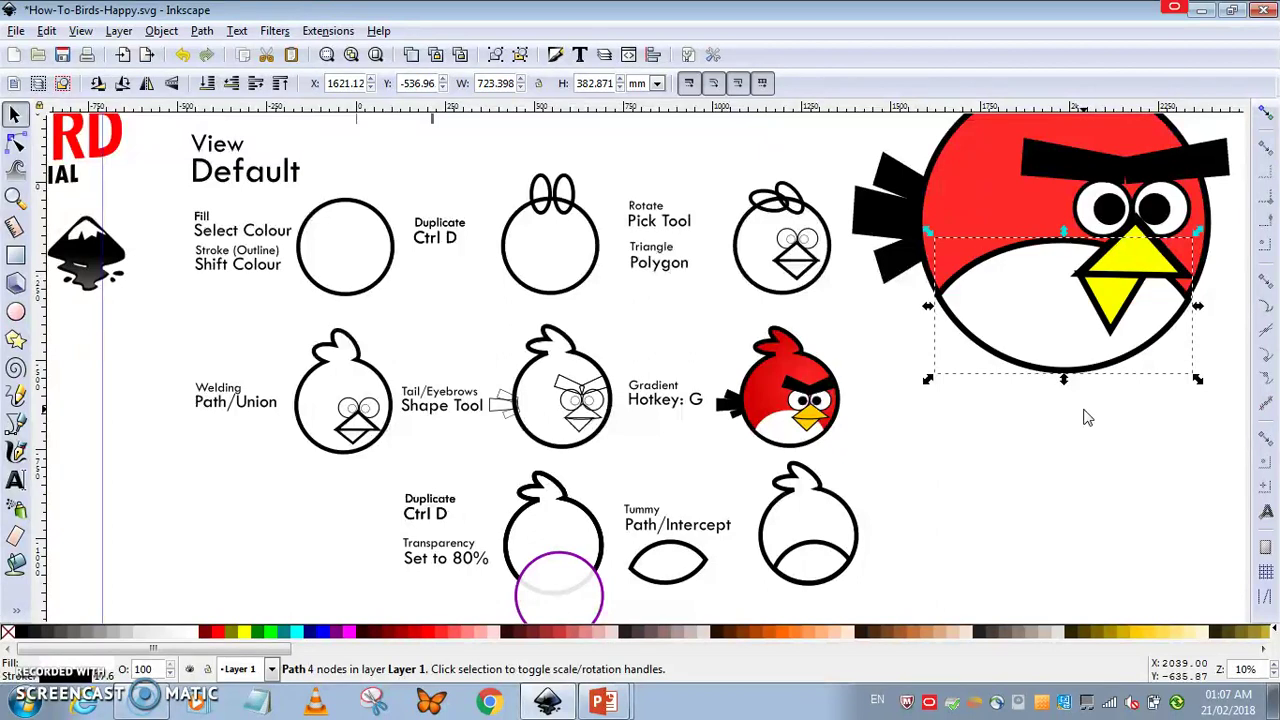
- Remove the white tummy's outline and nudge it up slightly
left_click(7, 633, "shift")
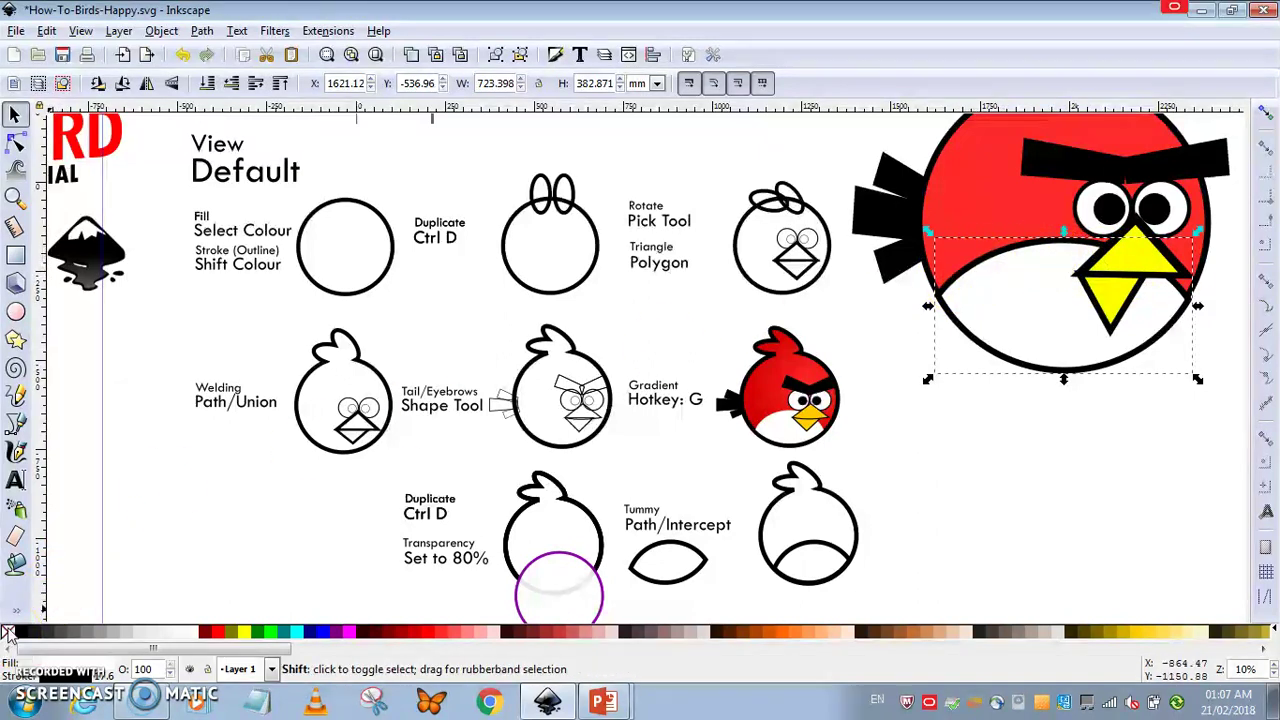
left_click(7, 633, "shift")
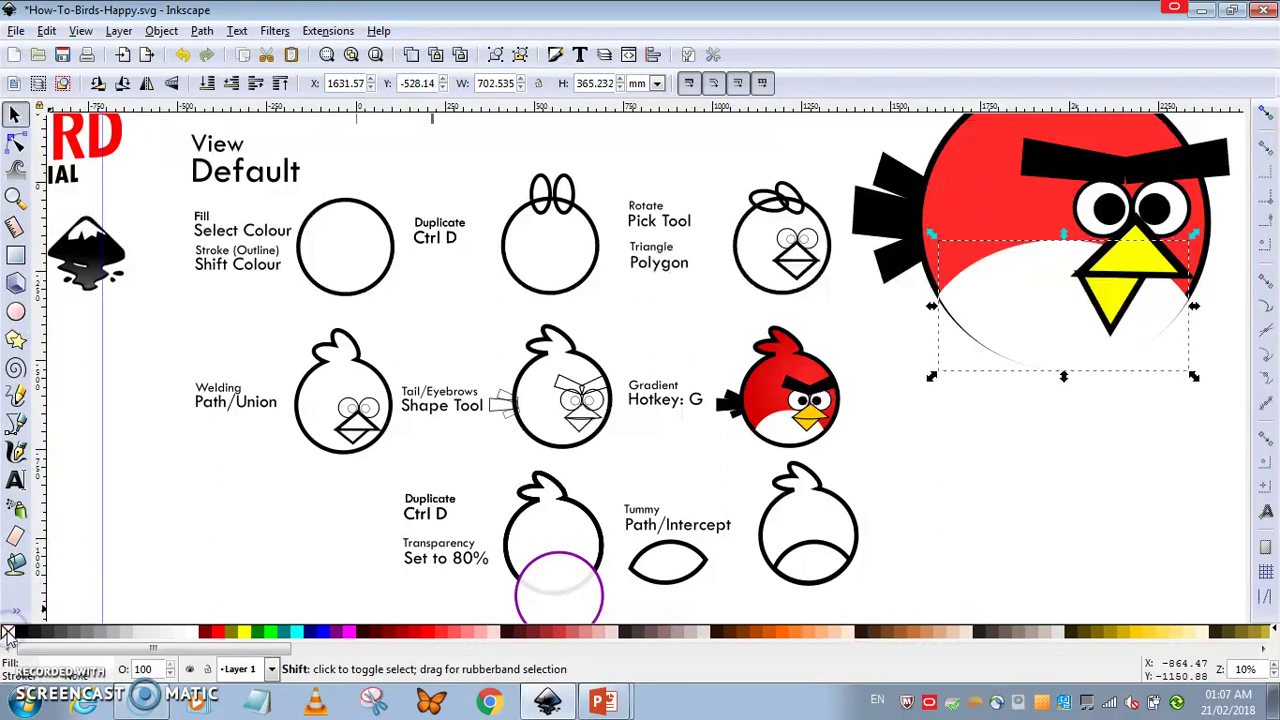
left_click(991, 457)
left_click(1050, 322)
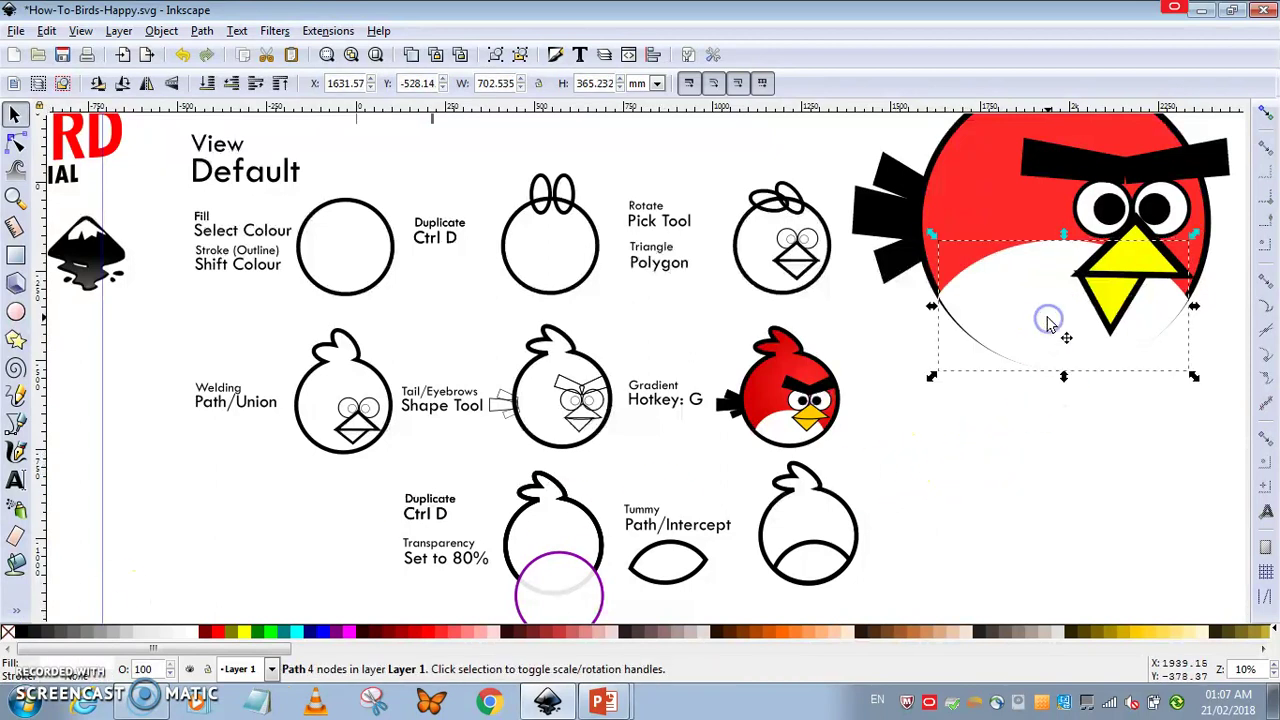
key("Up")
key("Up")
key("Up")
key("Up")
key("Up")
key("Up")
key("Up")
key("Up")
key("Up")
key("Up")
key("Up")
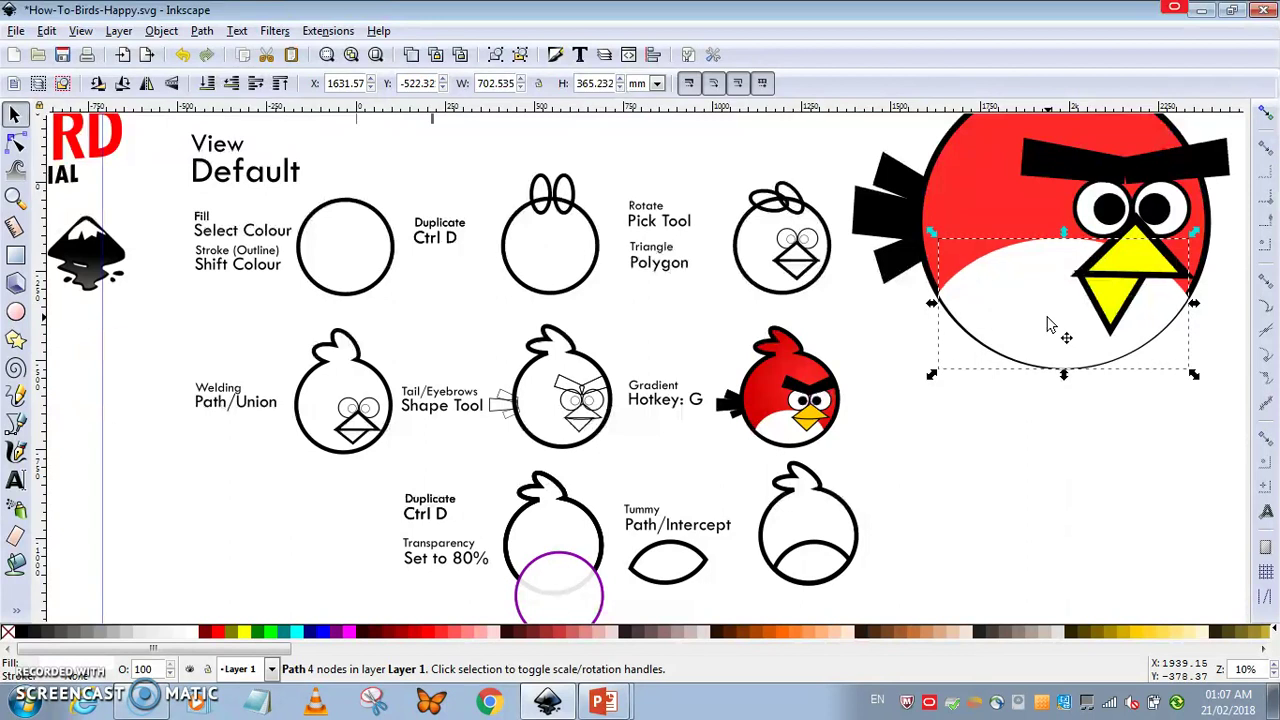
key("Up")
key("Up")
key("Up")
key("Up")
key("Up")
key("Up")
key("Up")
key("Up")
key("Up")
key("Up")
key("Up")
key("Up")
key("Up")
key("Up")
key("Up")
key("Up")
key("Up")
key("Up")
key("Up")
key("Up")
key("Up")
key("Up")
key("Up")
key("Up")
key("Up")
key("Up")
key("Up")
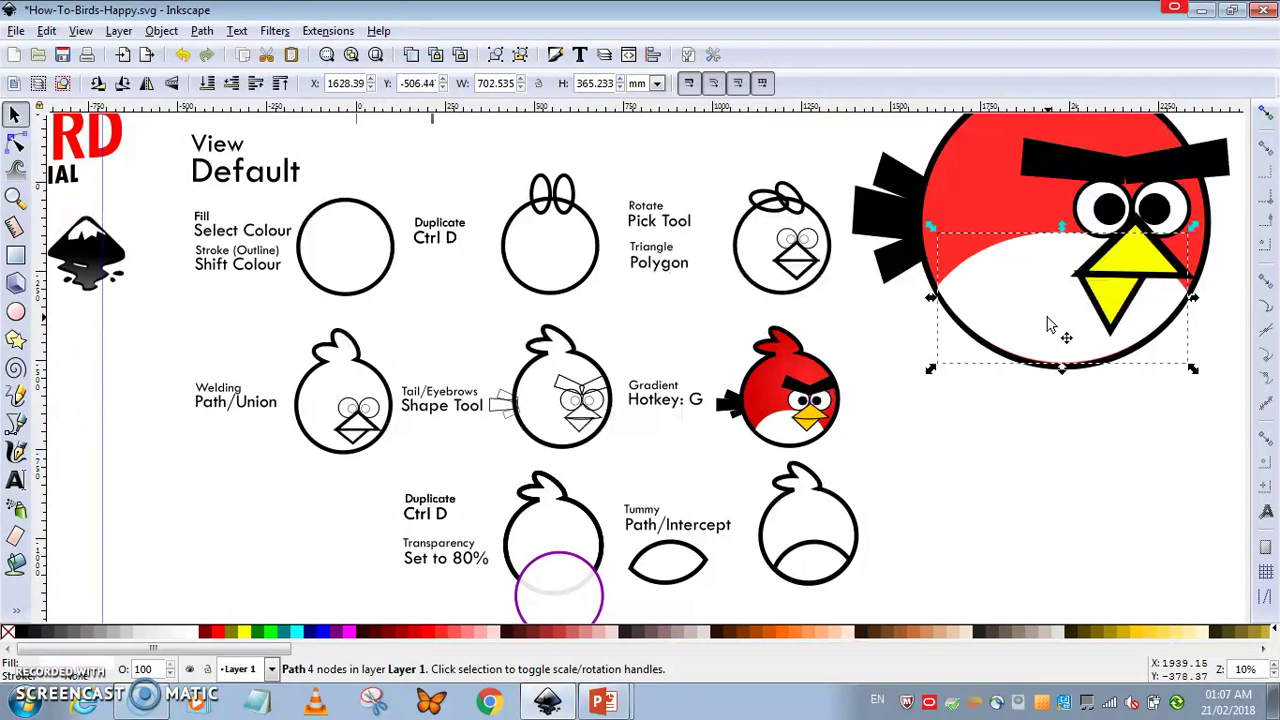
- Try shrinking and shifting the tummy, undo the change, and review the result
left_click_drag(1034, 408, 1088, 464)
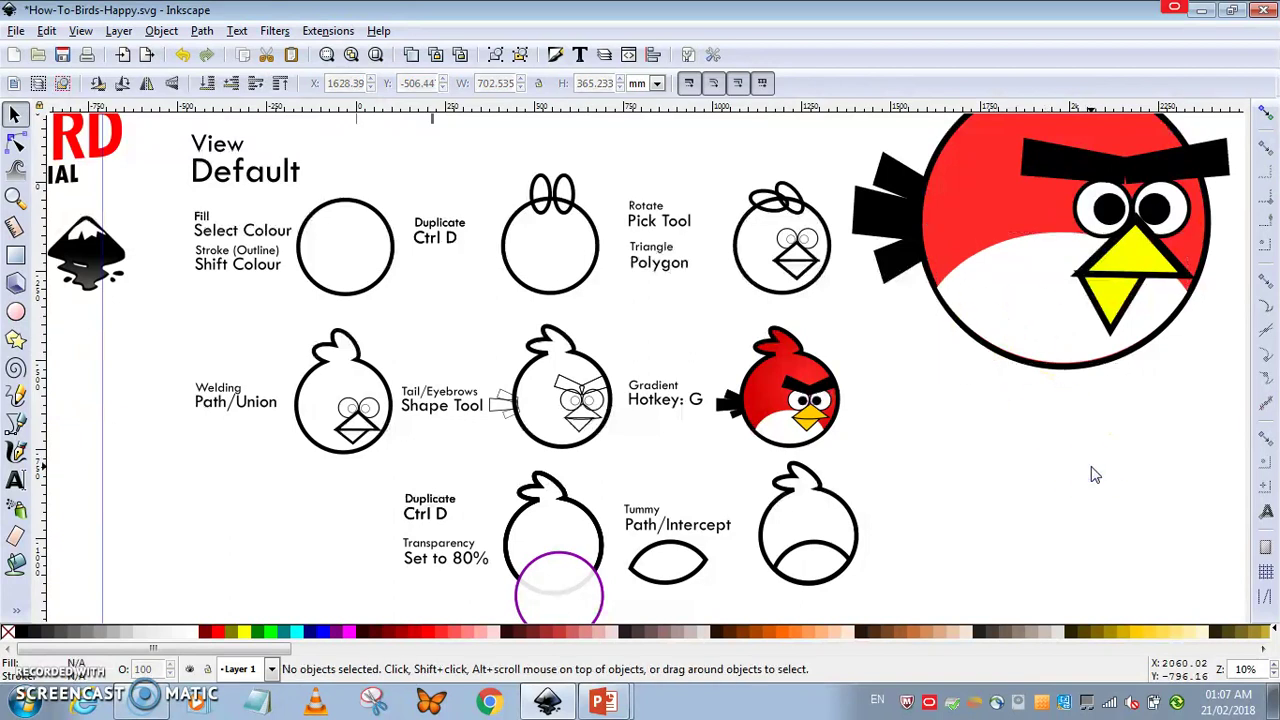
left_click(1068, 330)
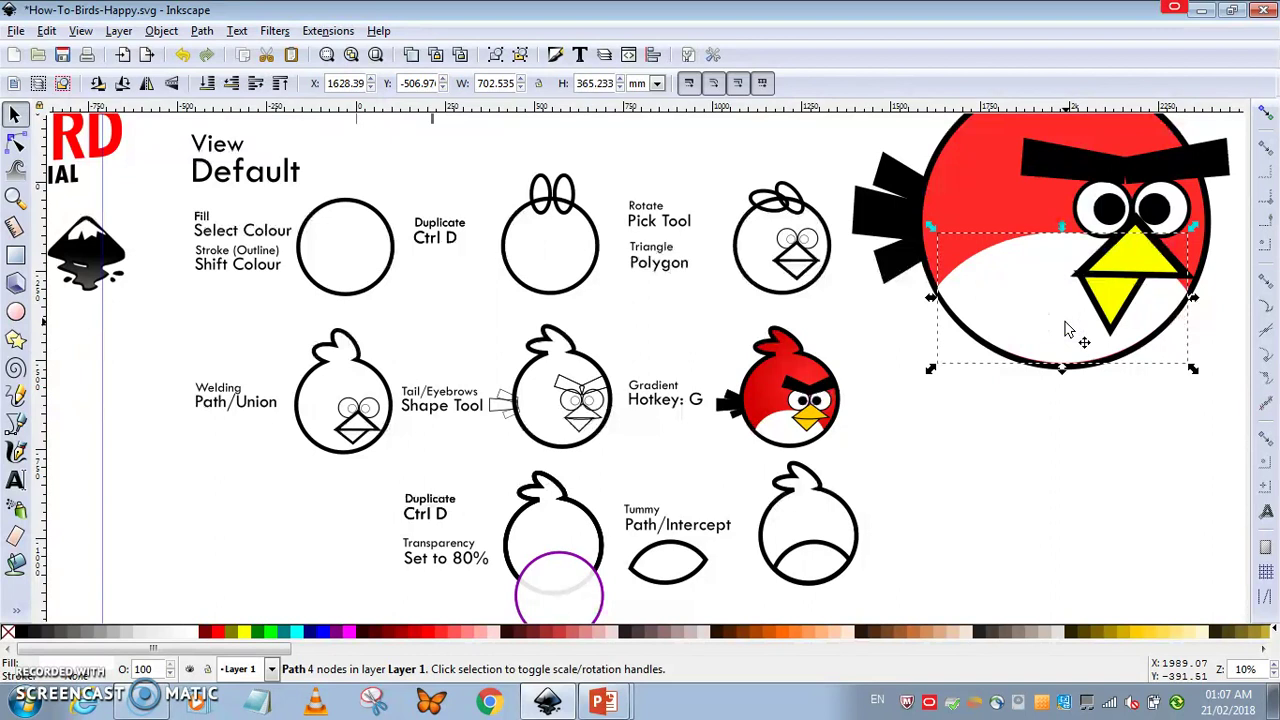
left_click_drag(931, 224, 935, 238)
left_click_drag(1018, 277, 1004, 283)
key("ctrl+z")
key("ctrl+z")
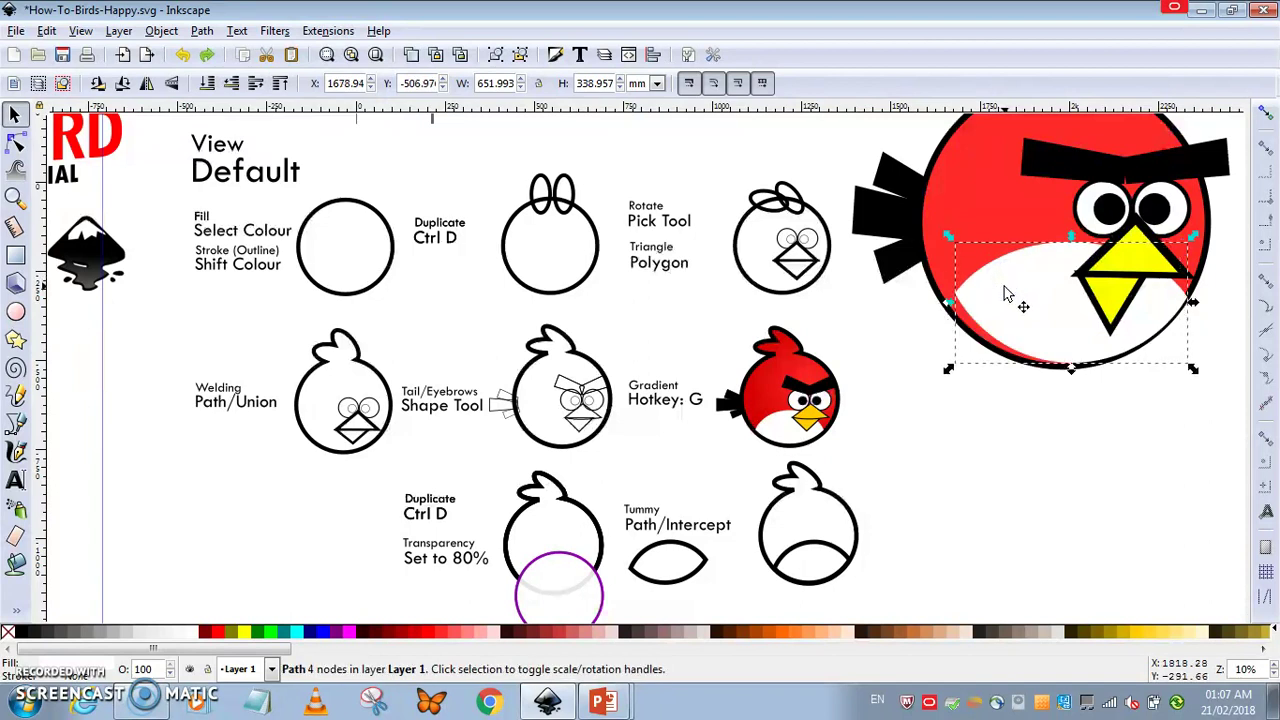
left_click(1080, 457)
left_click(1012, 325)
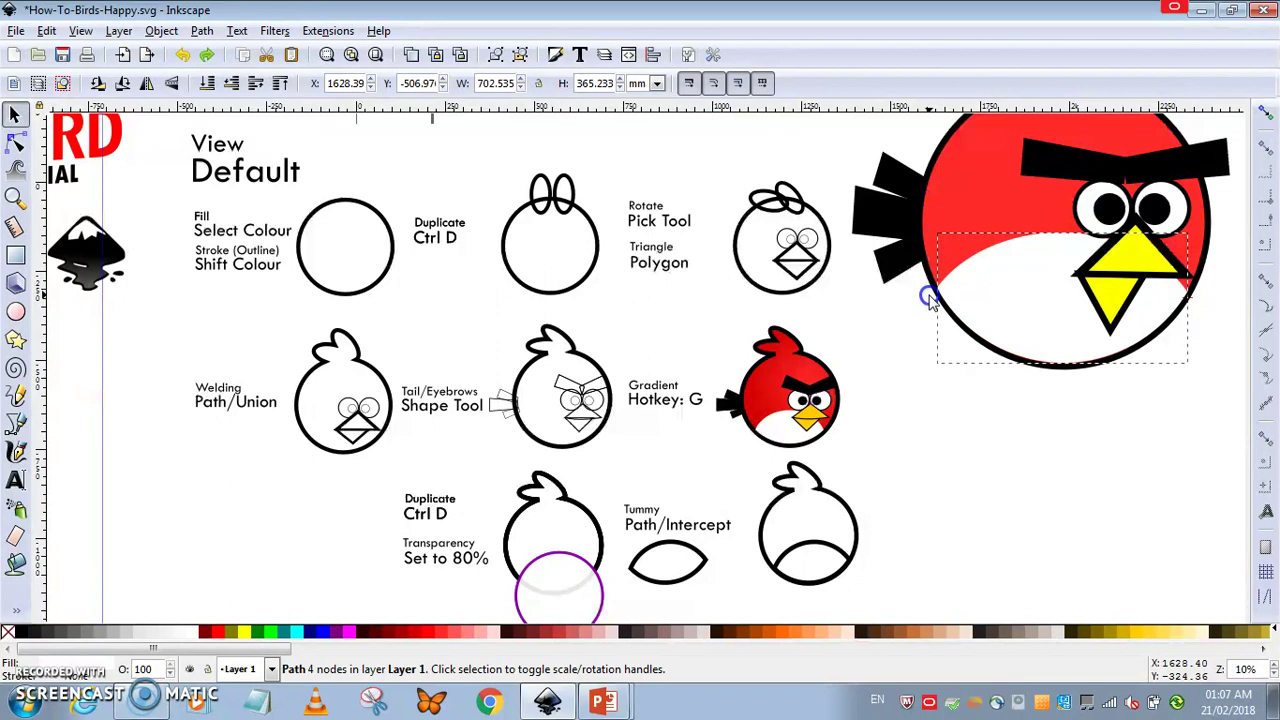
left_click(1063, 426)
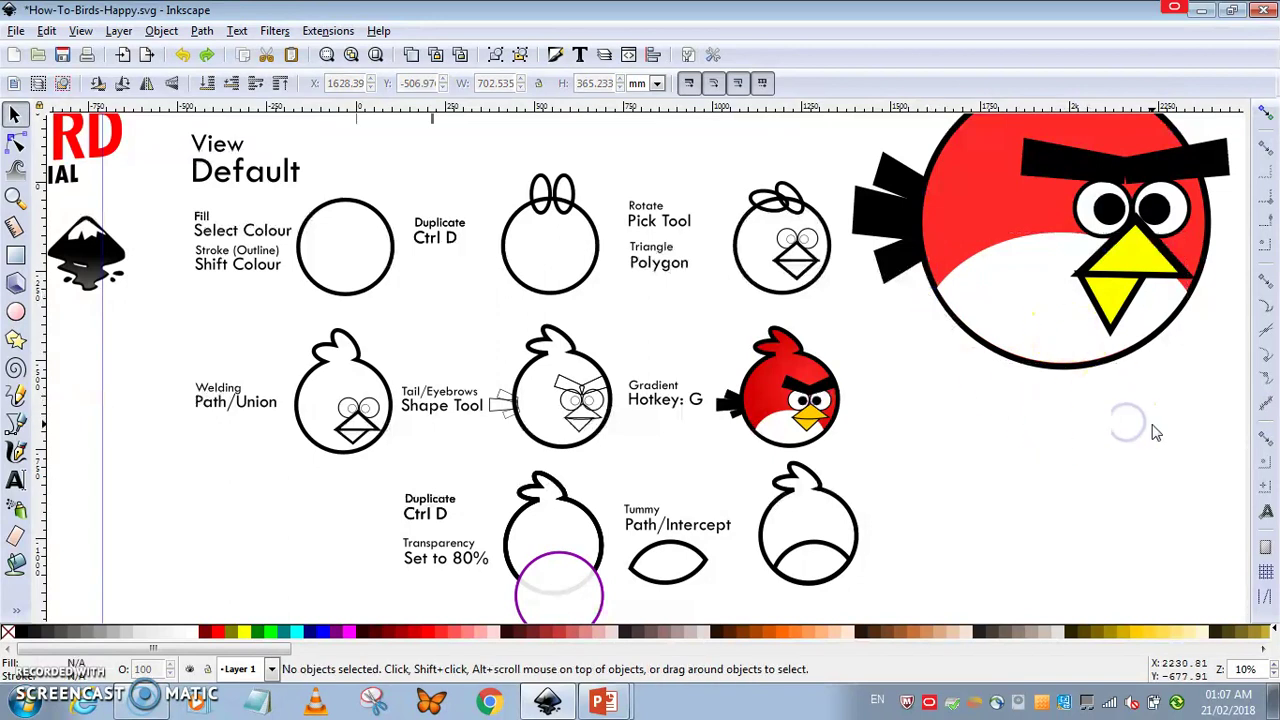
scroll(1155, 432, "up", 2)
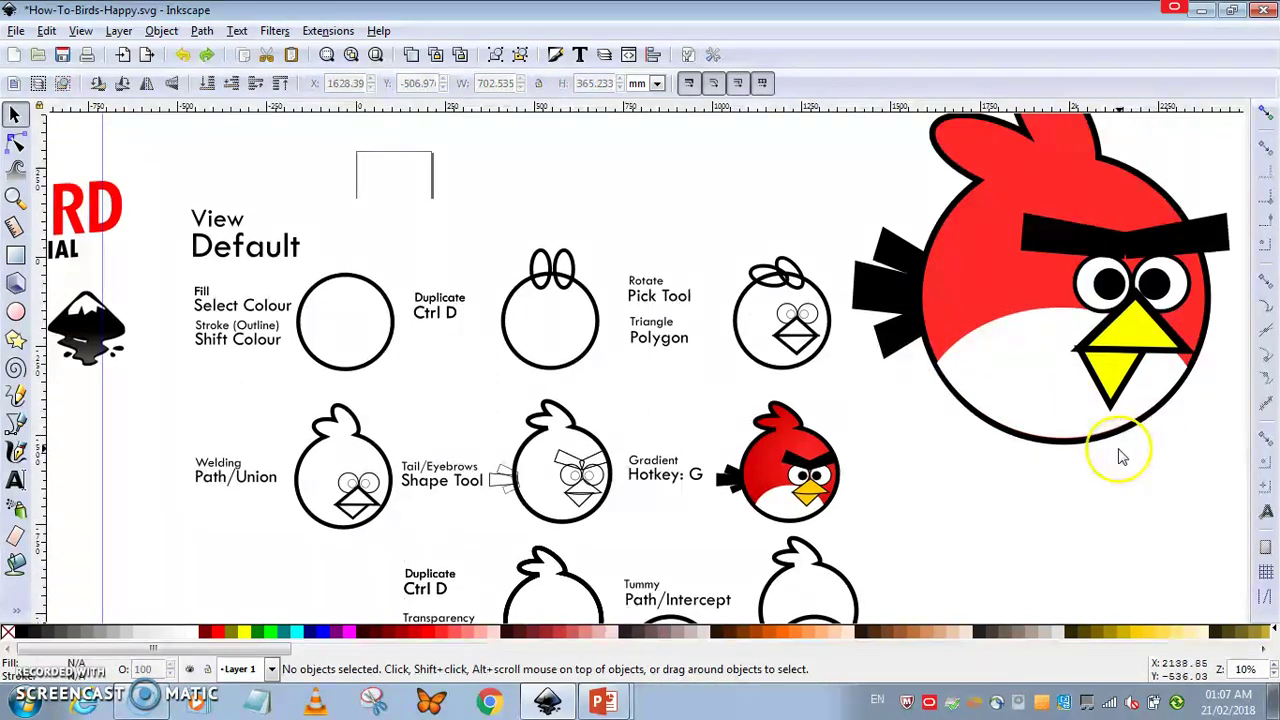
- Move the white tummy down out of the bird and select the yellow beak and red body
left_click_drag(1014, 420, 957, 467)
left_click_drag(997, 410, 1041, 559)
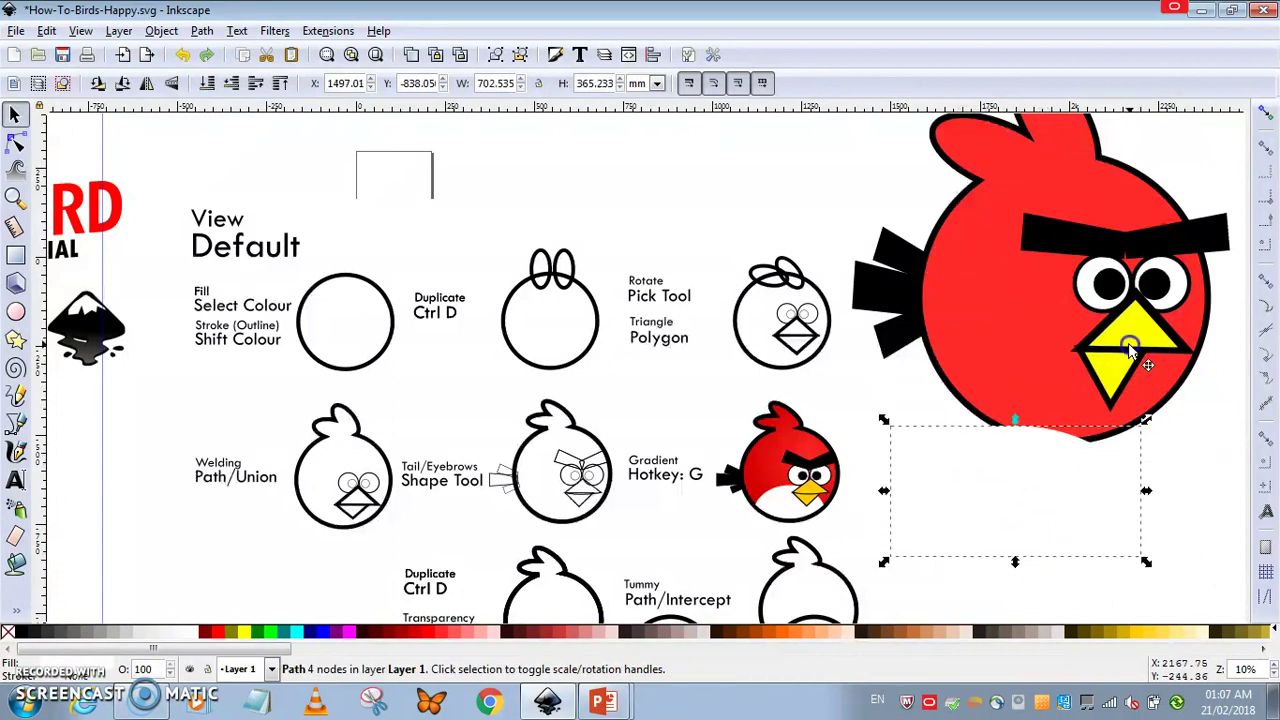
left_click(1130, 348)
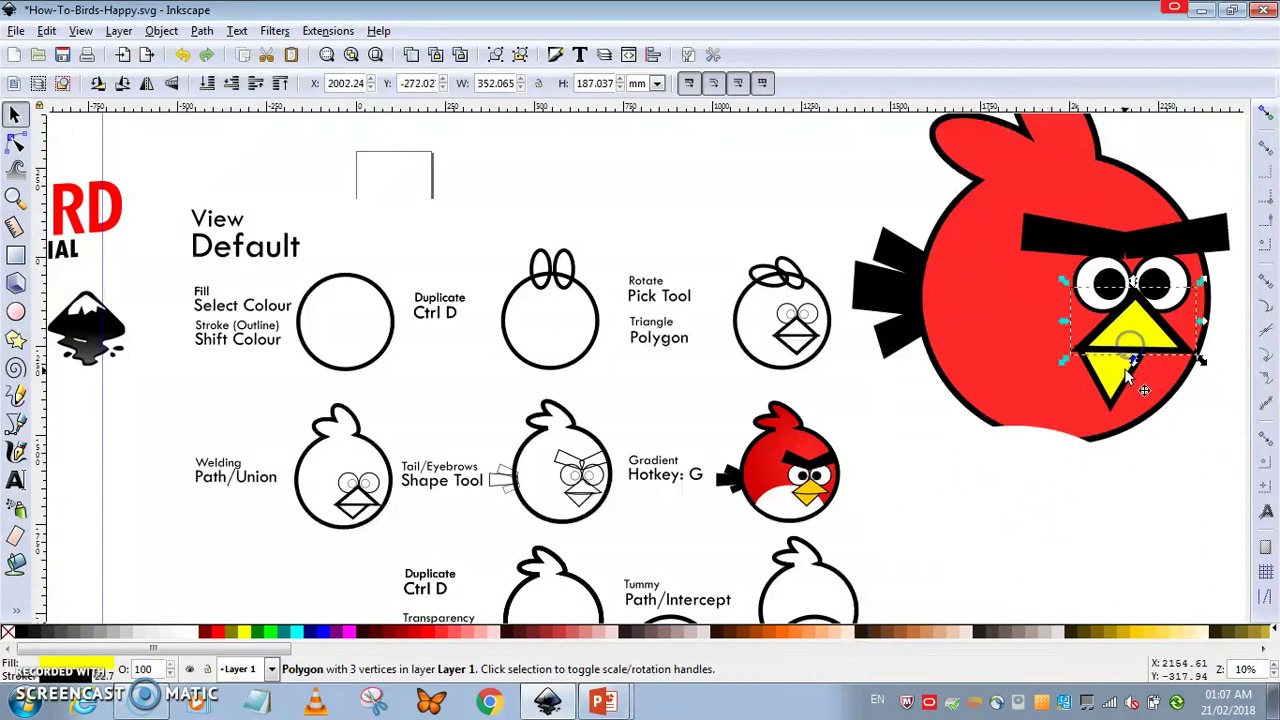
left_click(940, 205, "shift")
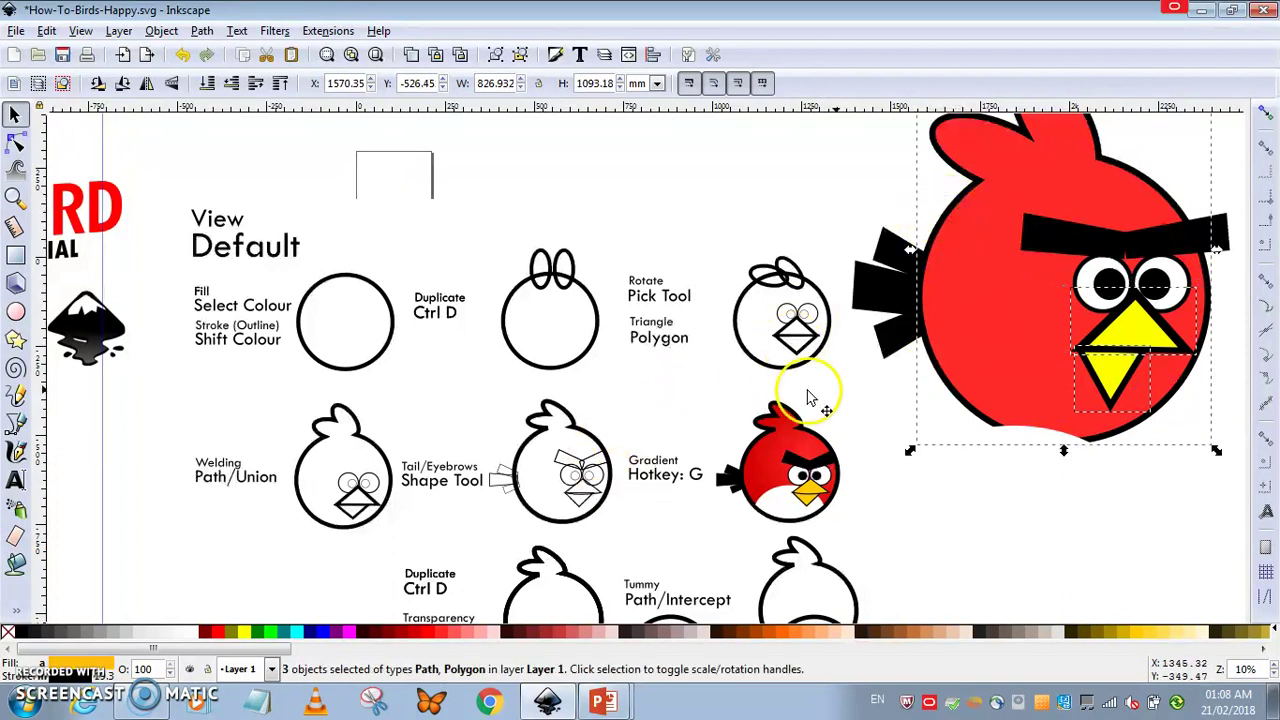
- Give the beak and body 50 pt outlines, then move the tummy up into the body's lower half
double_click(44, 666)
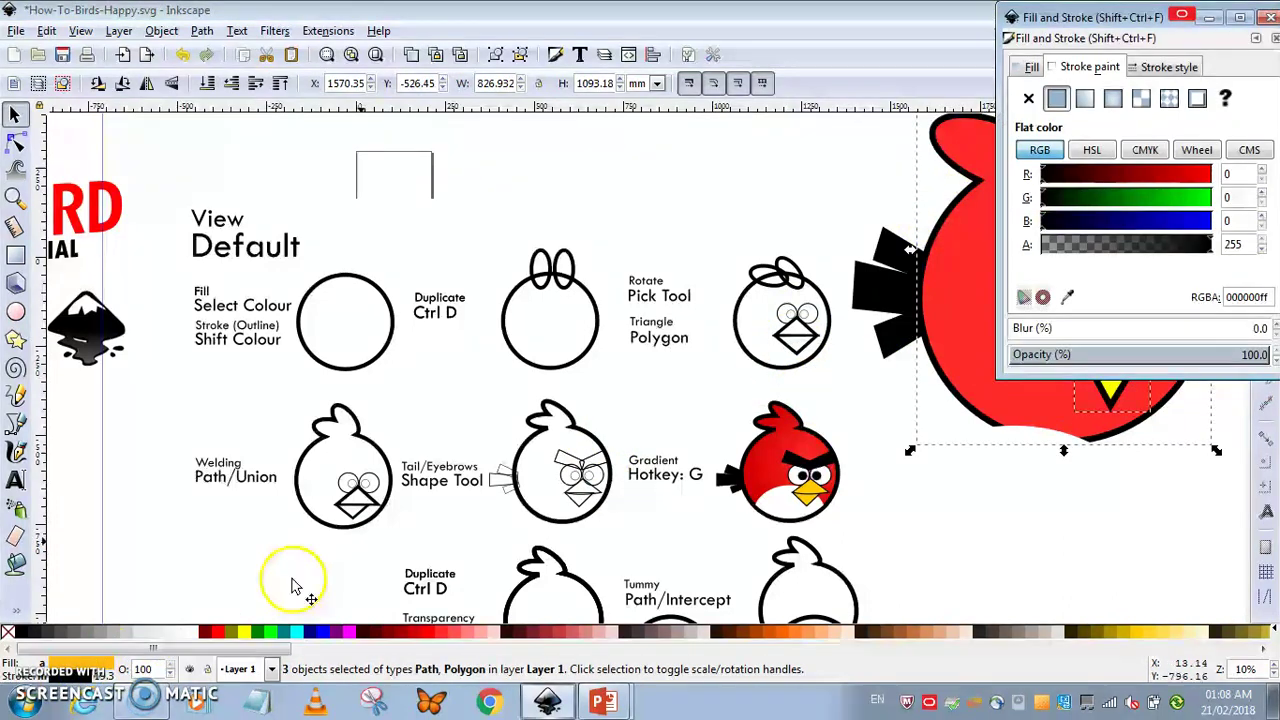
left_click(1168, 66)
left_click(1197, 95)
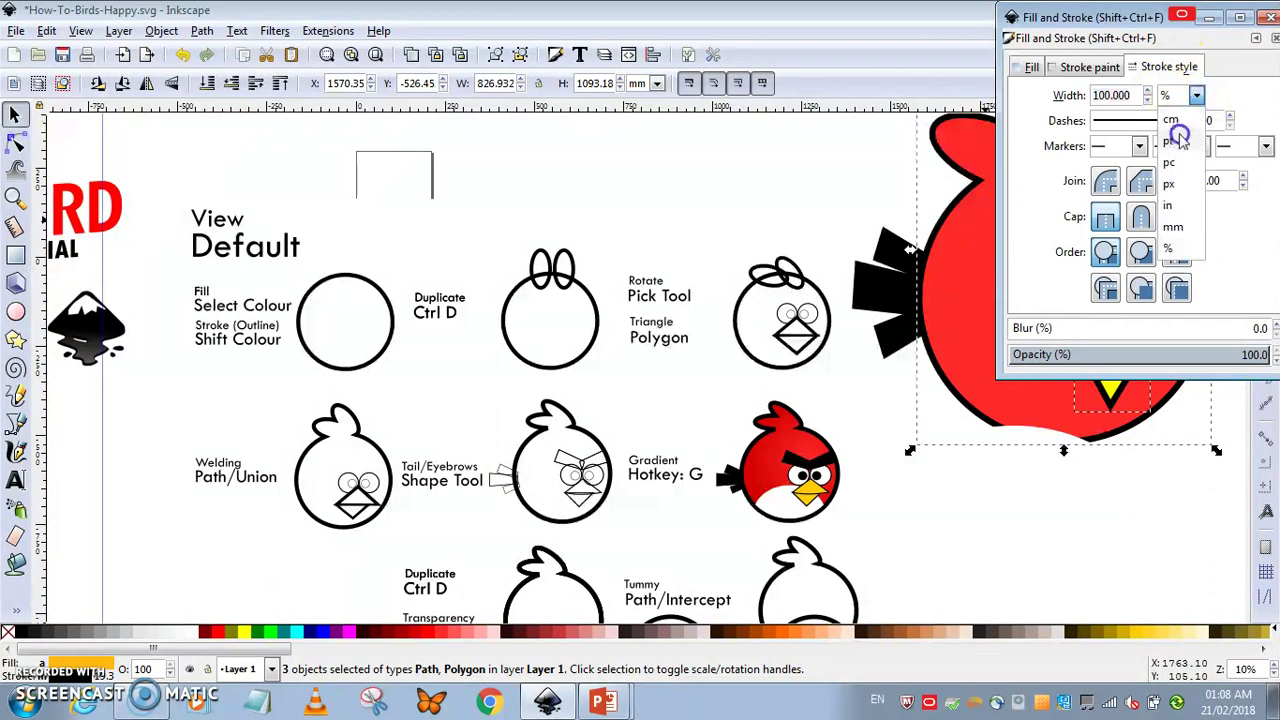
left_click(1175, 133)
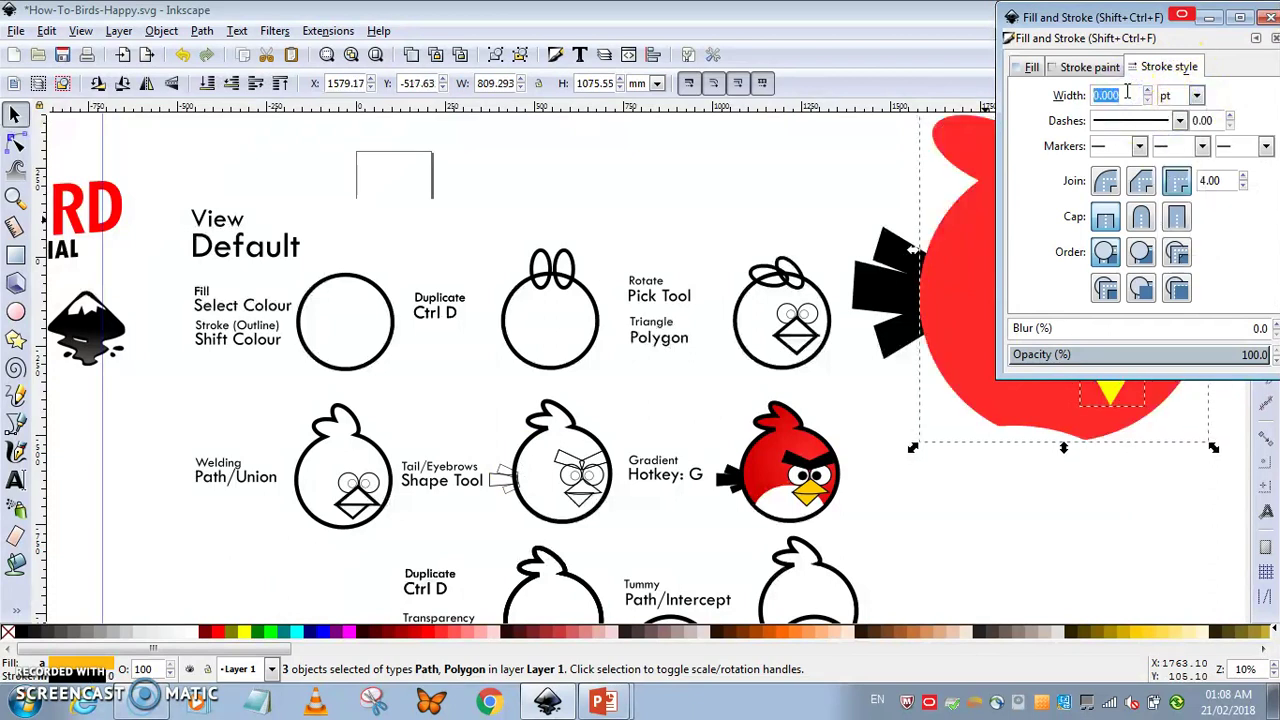
type("20")
key("Return")
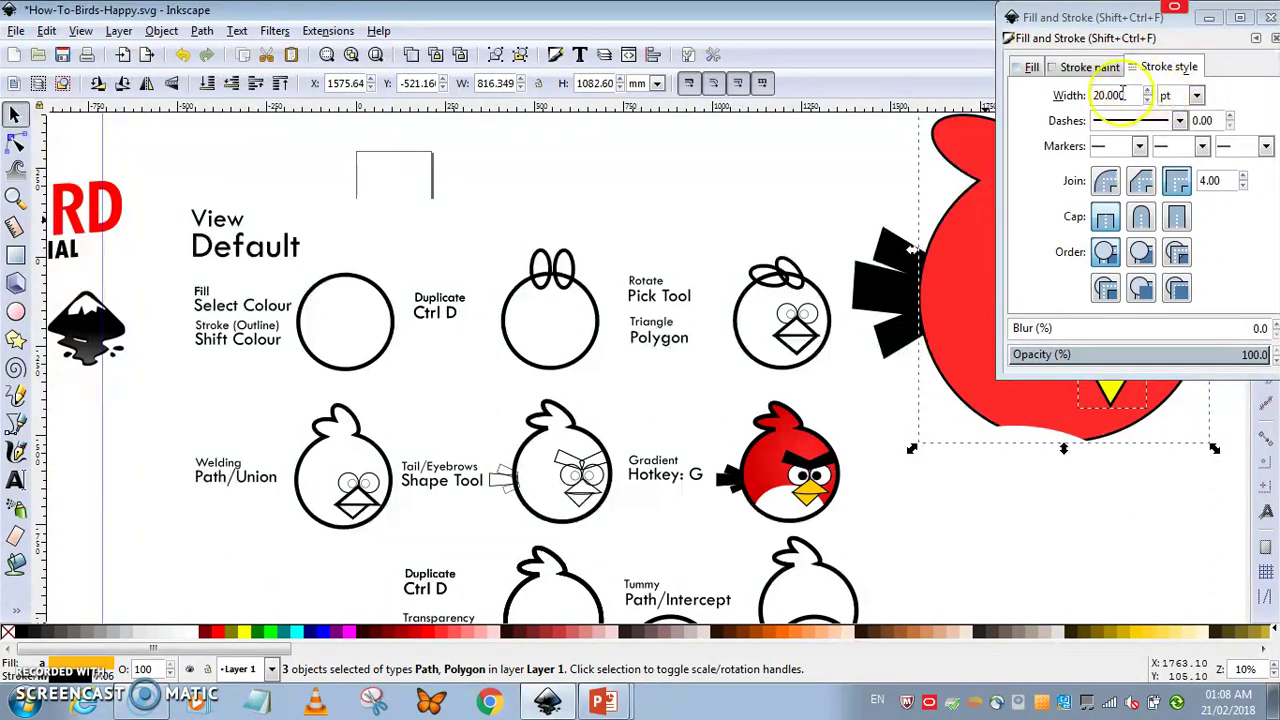
left_click_drag(1121, 95, 1033, 95)
key("Return")
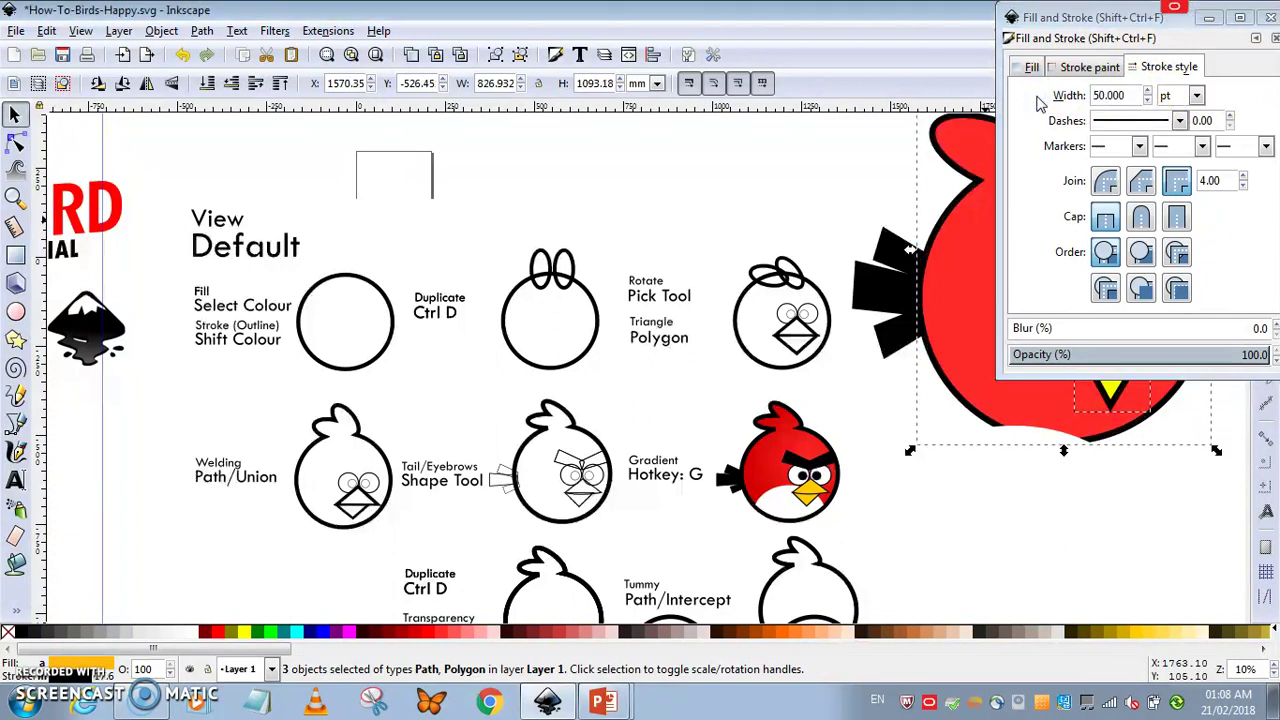
left_click(1270, 20)
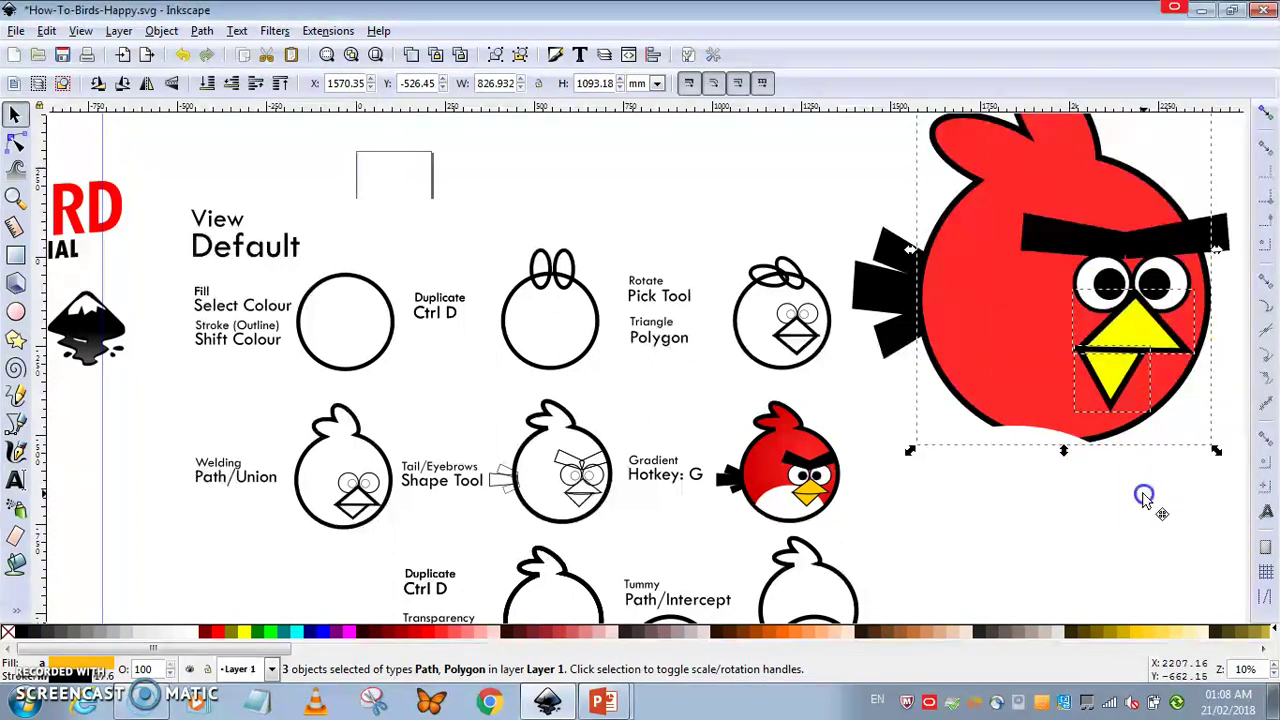
mouse_move(1143, 506)
left_mouse_down()
mouse_move(1143, 434)
mouse_move(1085, 338)
mouse_move(1078, 357)
left_mouse_up()
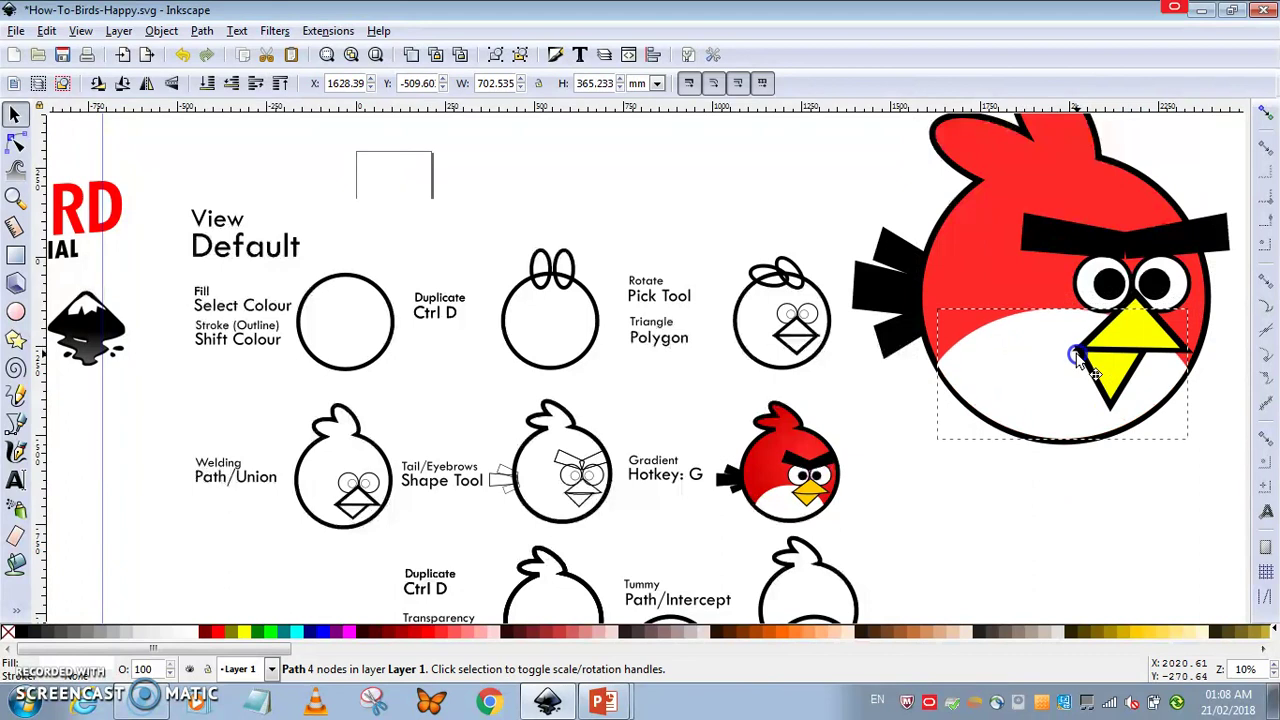
- Select the red body and lay a linear gradient from the crest toward the eye
left_click(1186, 455)
scroll(1198, 457, "up", 1)
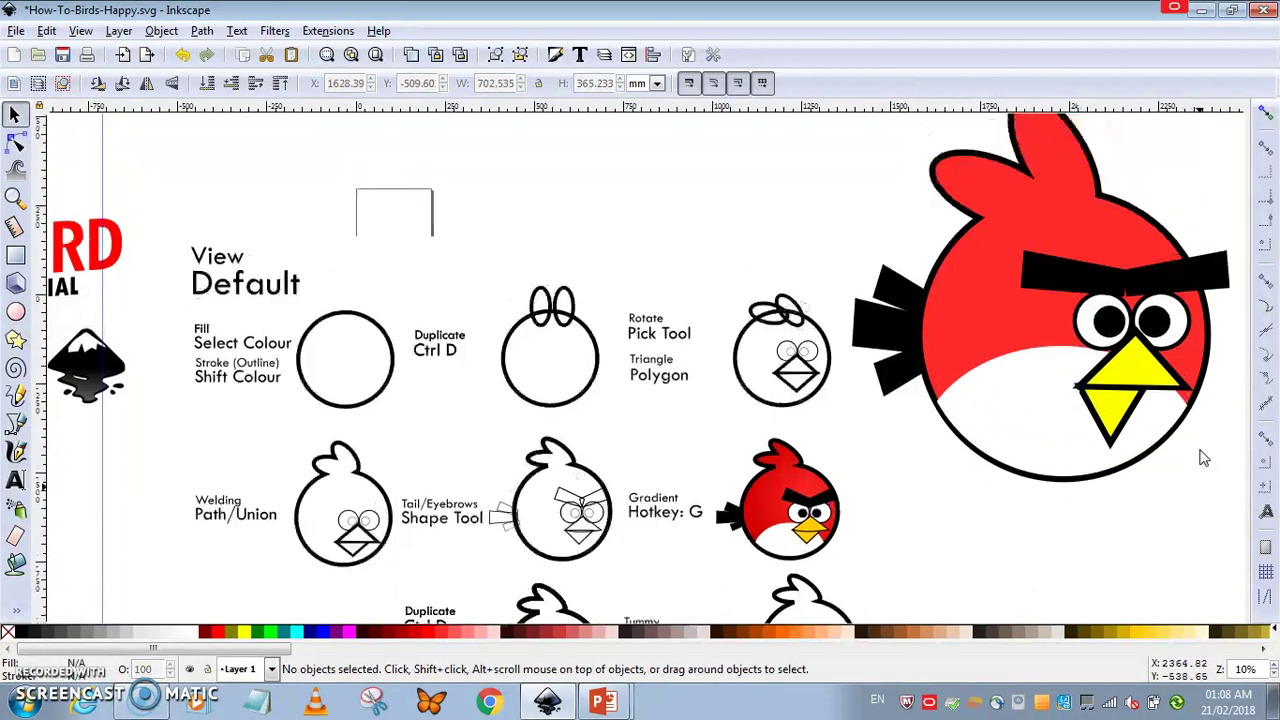
left_click(989, 220)
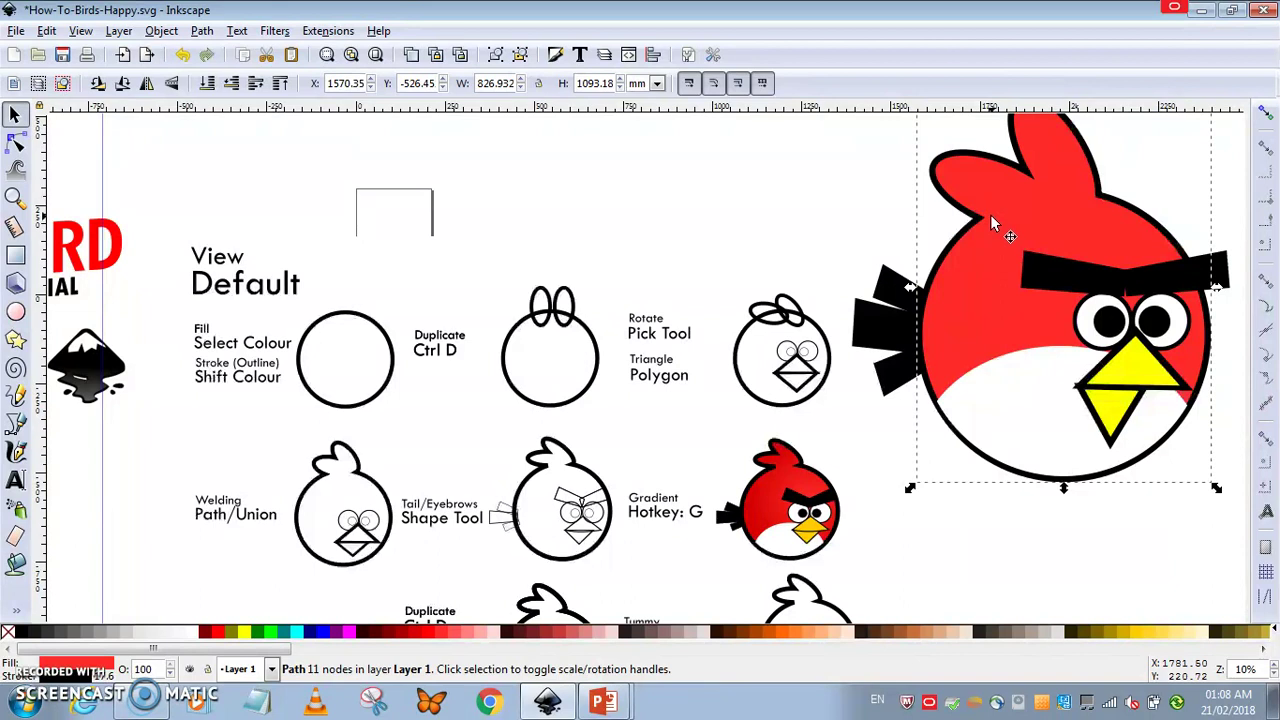
key("g")
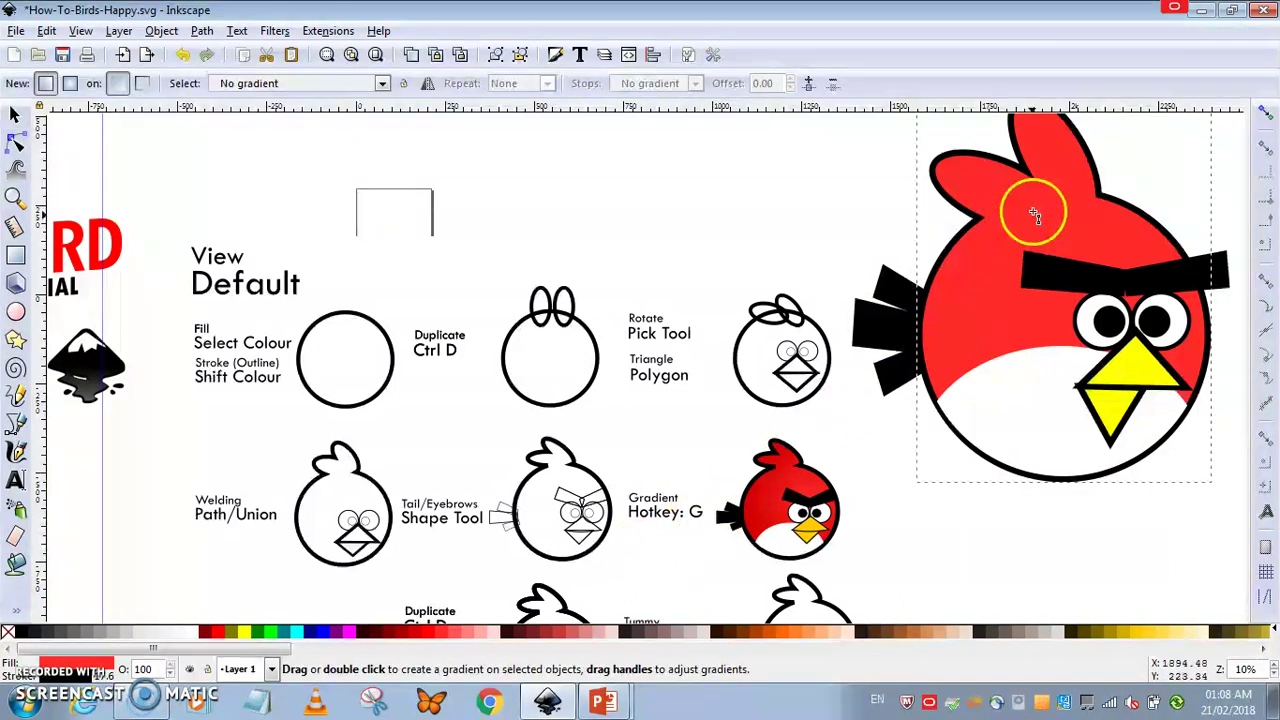
left_click_drag(1021, 191, 1046, 311)
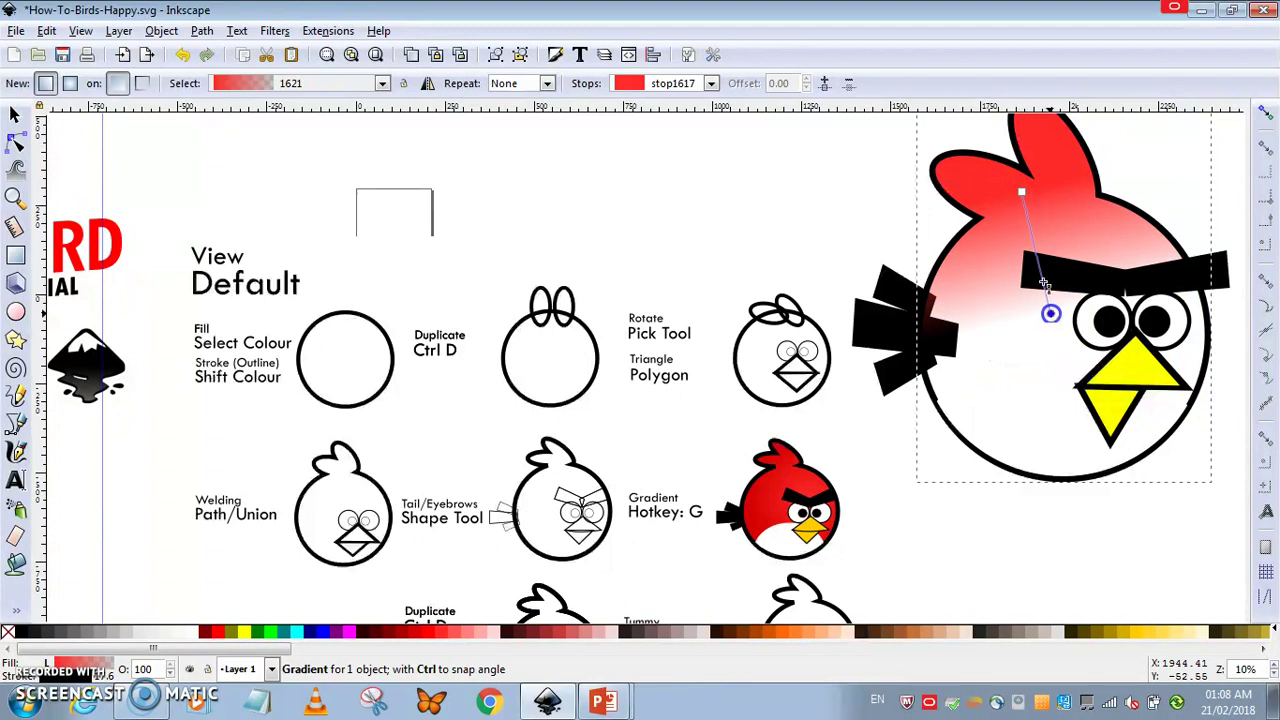
- Color the gradient stops dark red #AA0000 and bright red #FF0000, then reposition both handles
left_click(1021, 192)
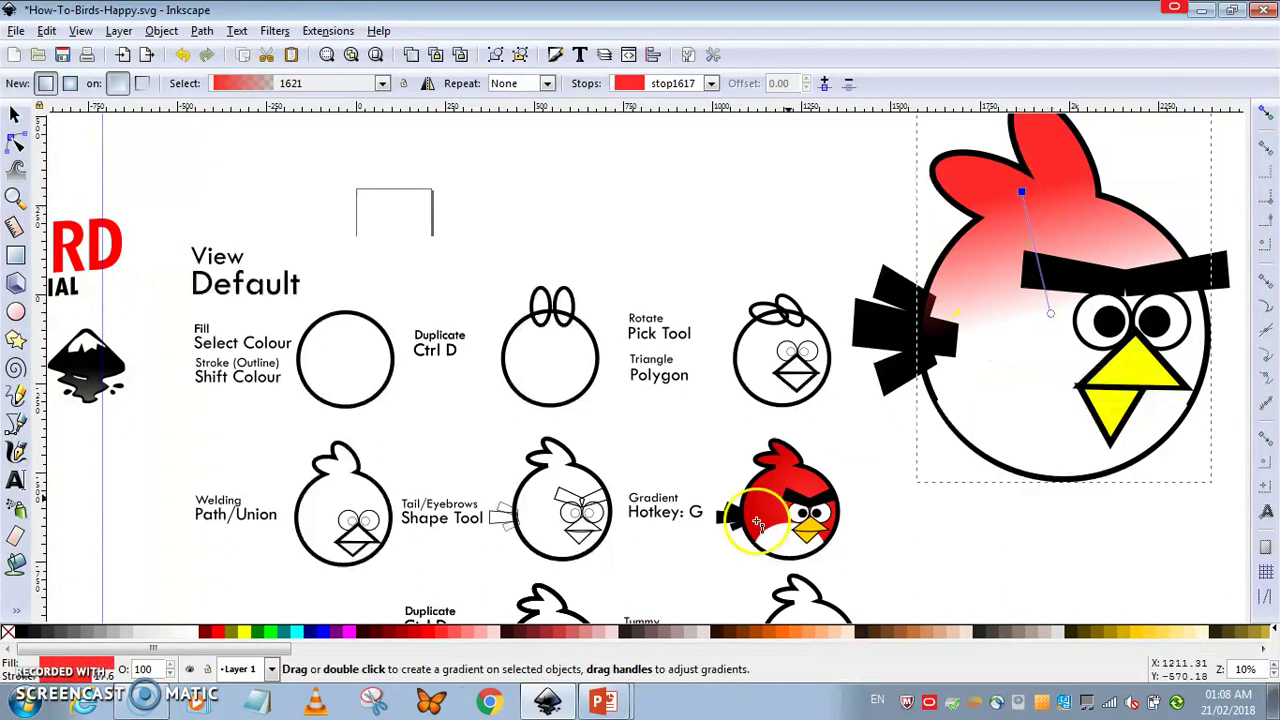
left_click(400, 634)
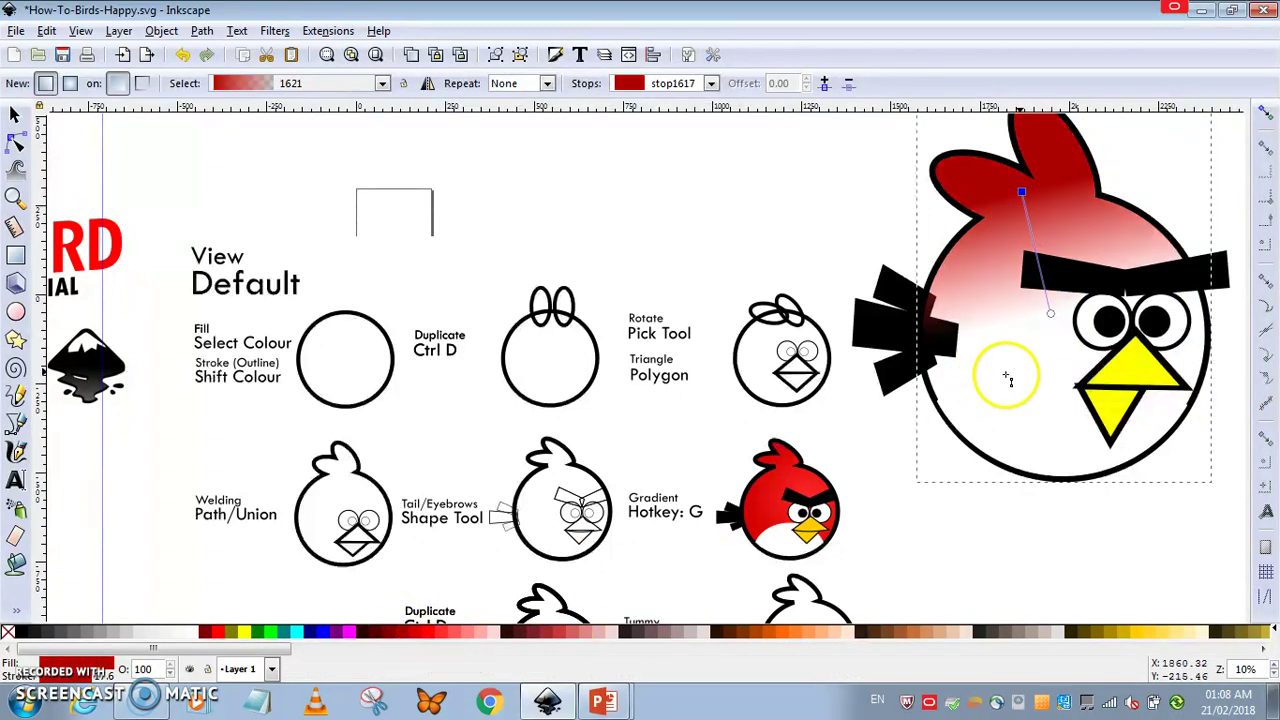
left_click(1050, 313)
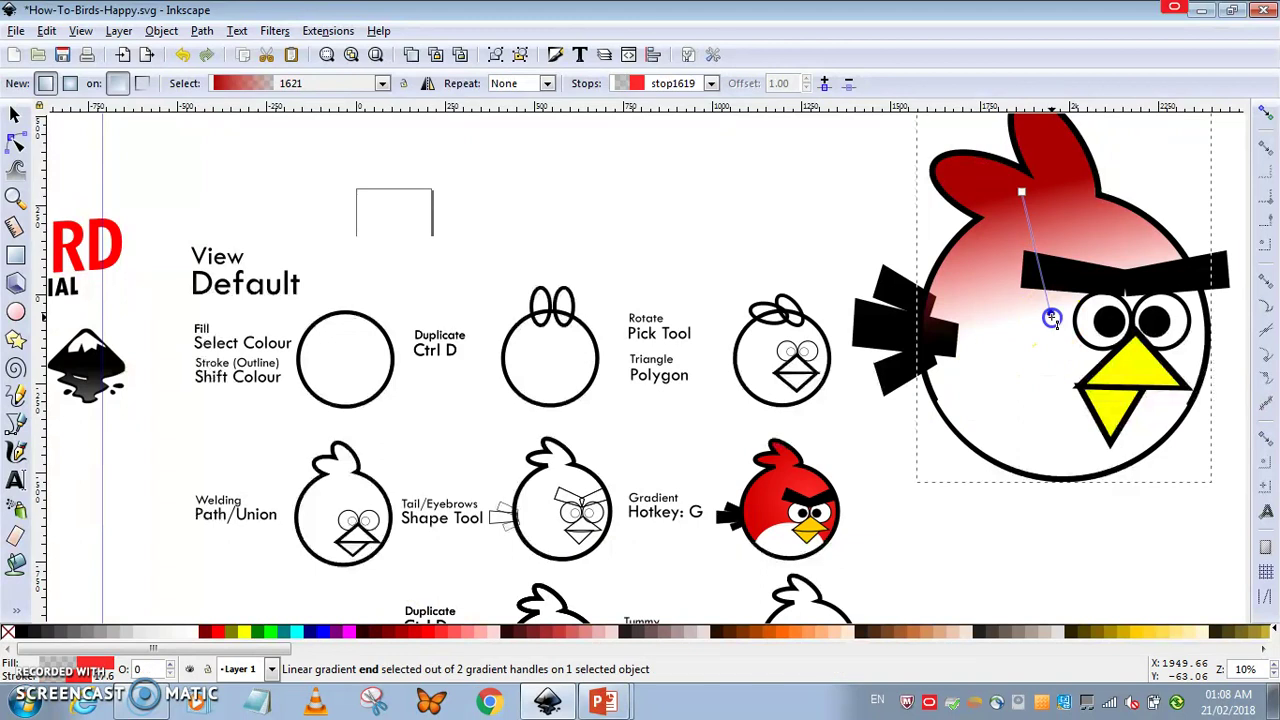
left_click(430, 634)
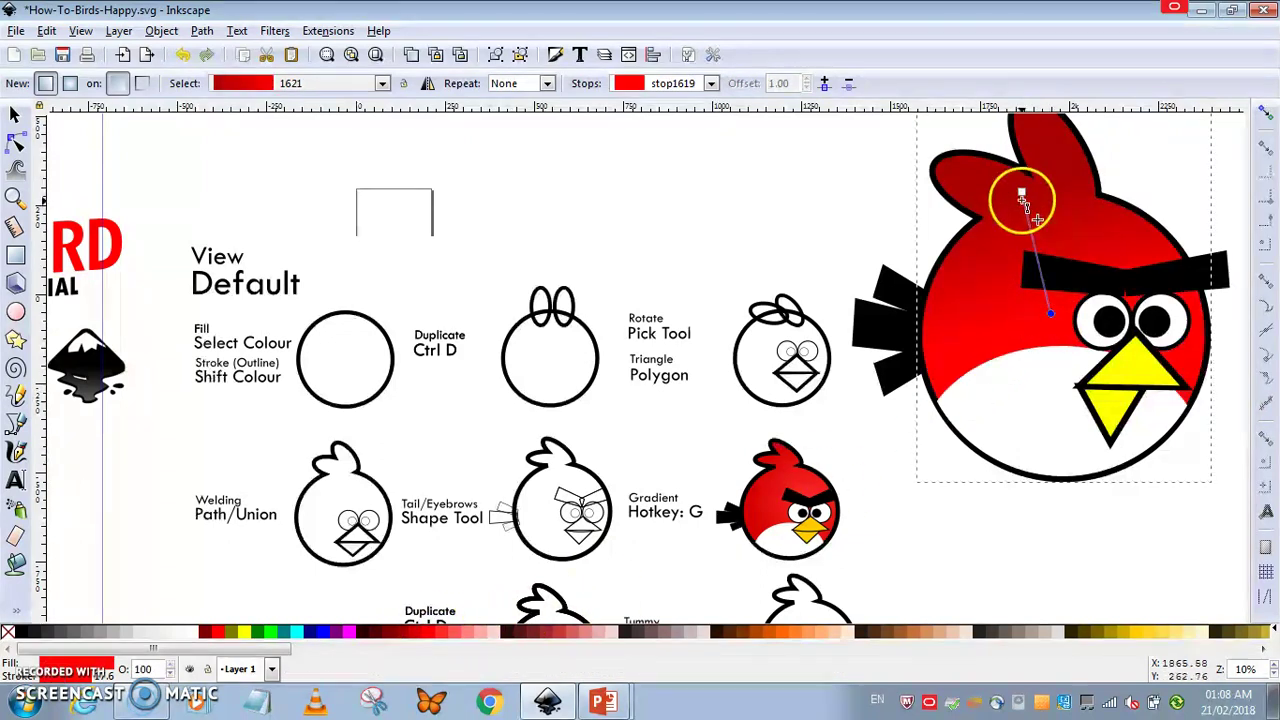
left_click_drag(1021, 191, 990, 240)
left_click_drag(1049, 320, 1108, 282)
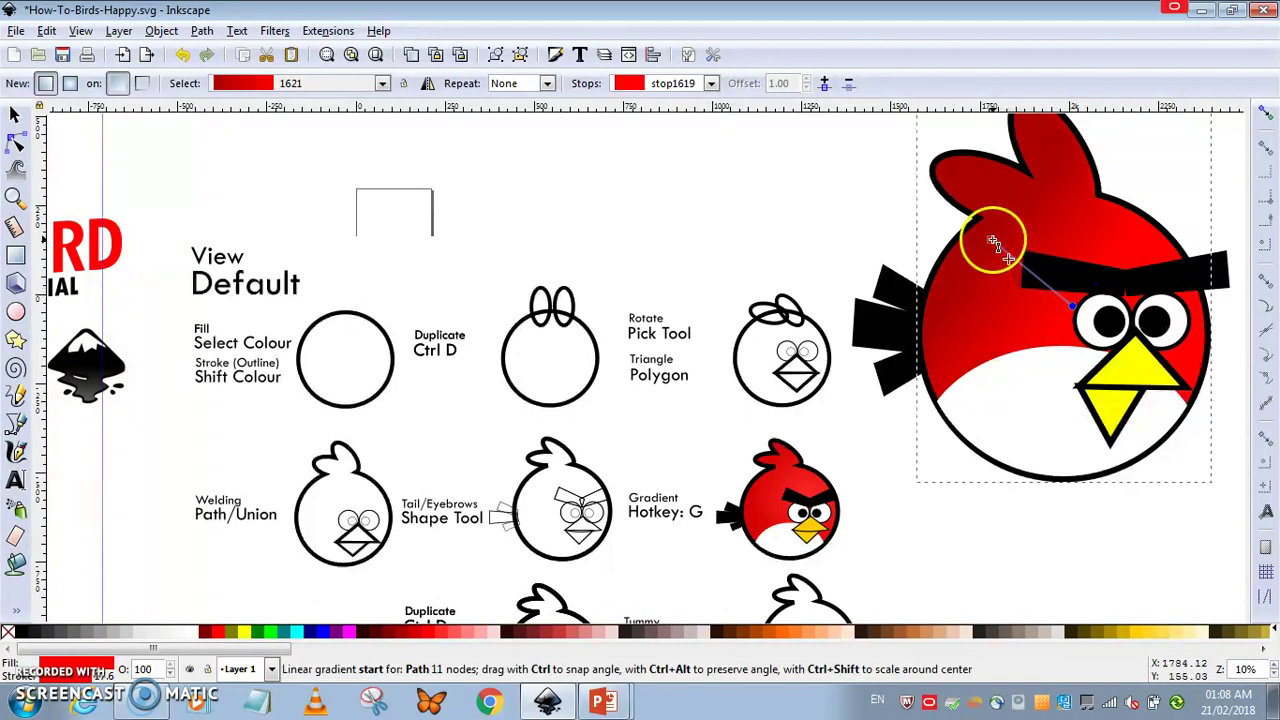
mouse_move(990, 240)
left_mouse_down()
mouse_move(988, 212)
mouse_move(993, 226)
left_mouse_up()
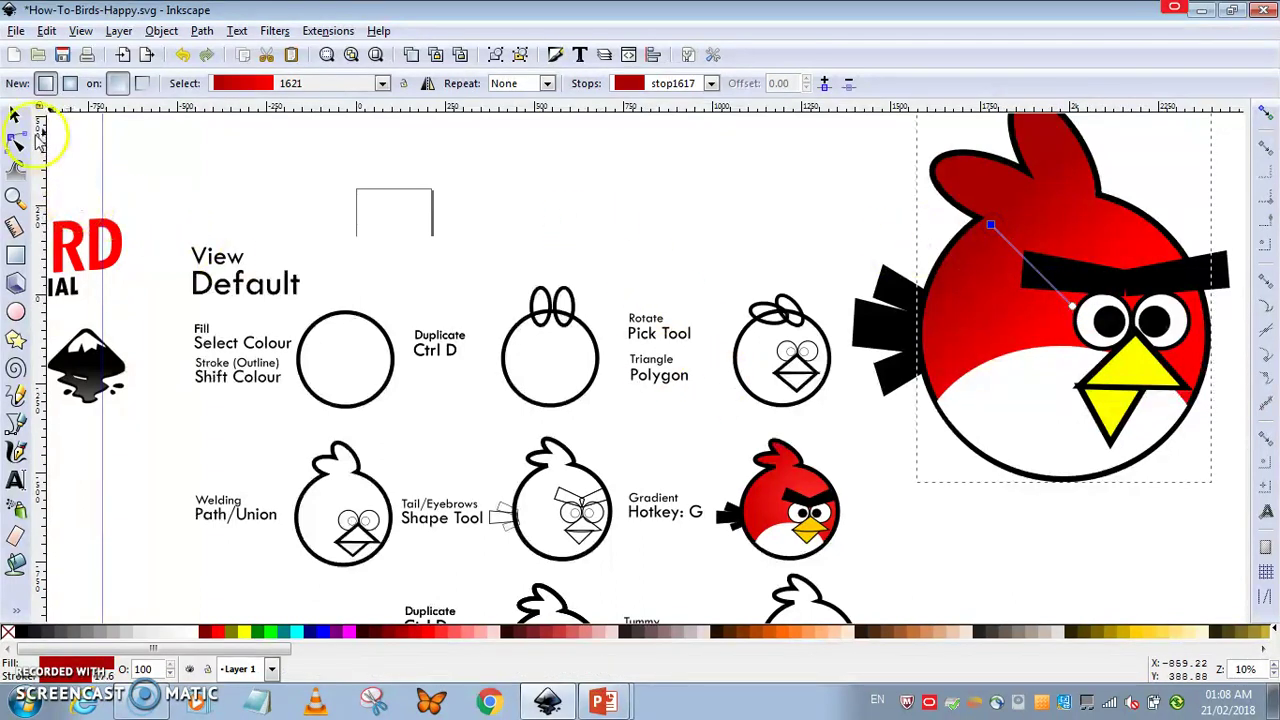
- Convert the yellow beak triangle to a path and bend its lower edge downward into a smile
left_click(15, 114)
left_click(305, 265)
left_click(1163, 393)
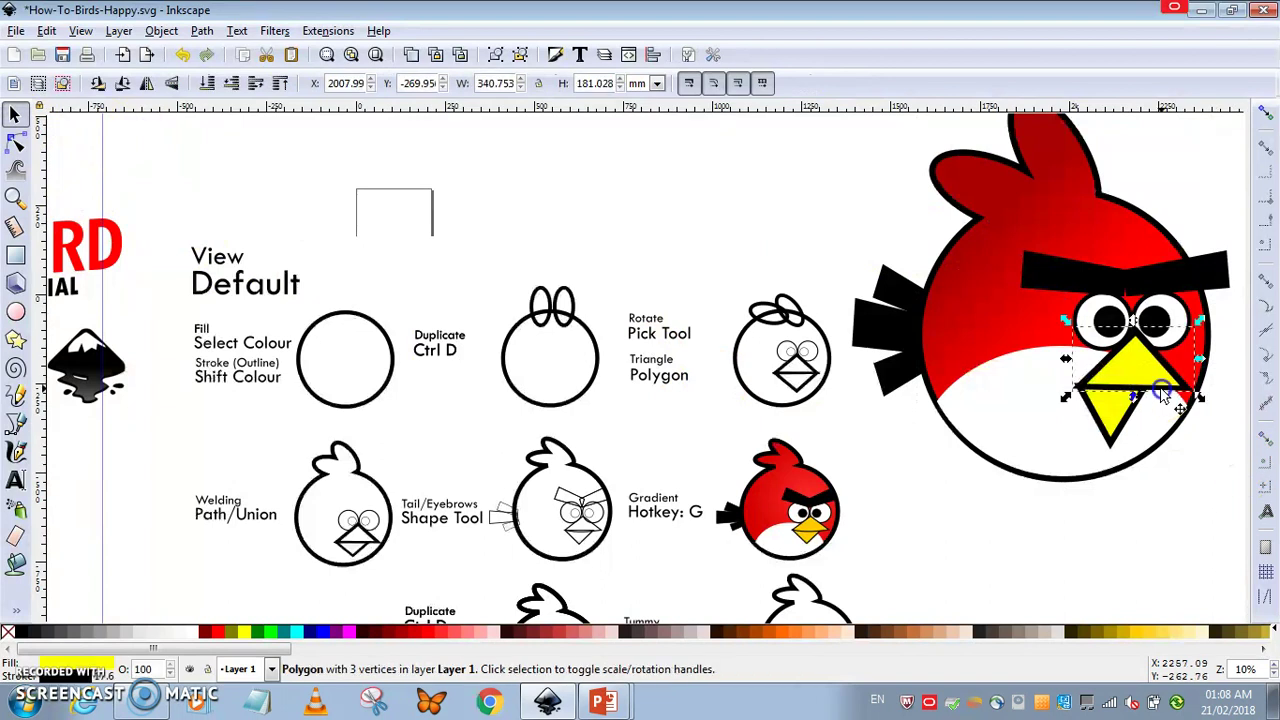
left_click(202, 30)
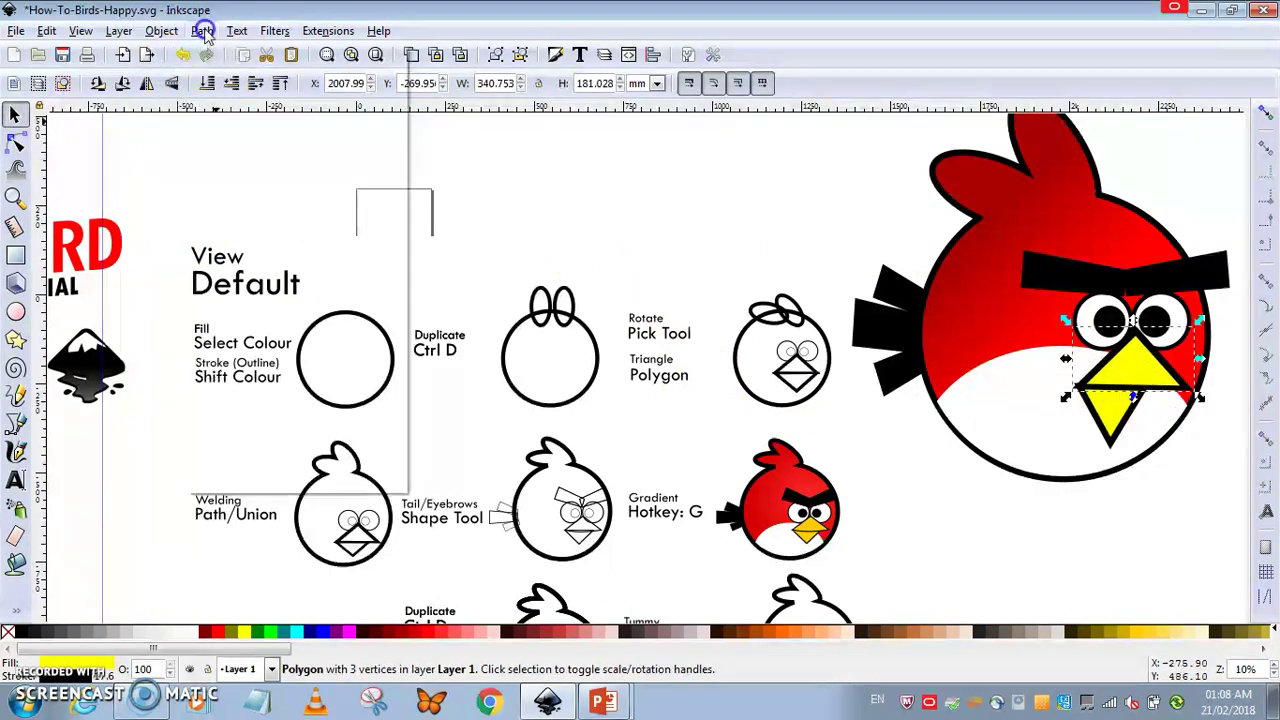
left_click(236, 72)
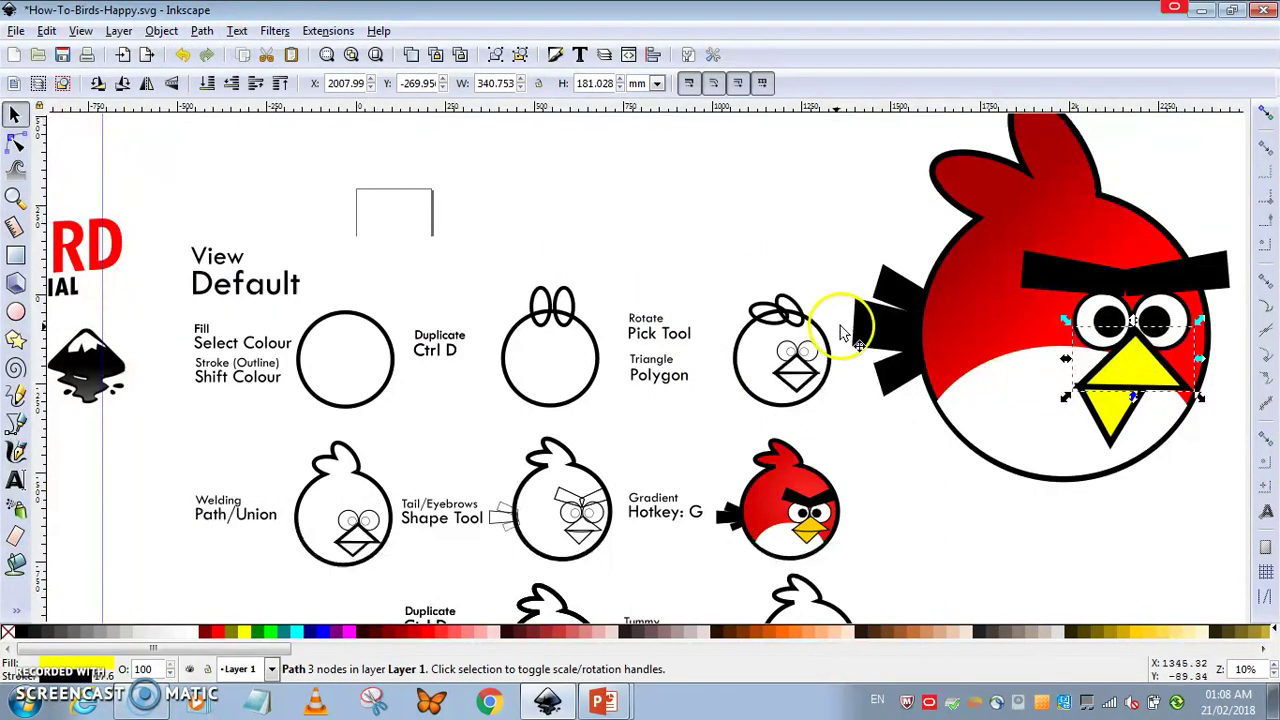
left_click(15, 145)
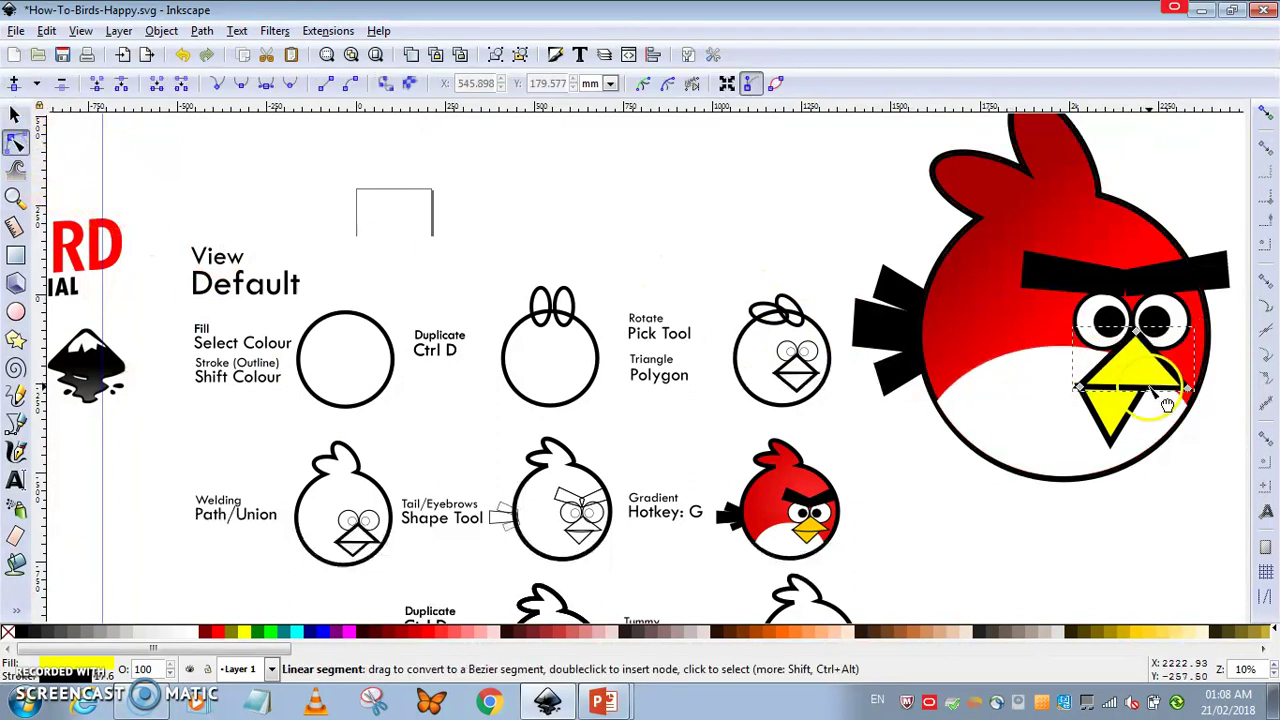
left_click_drag(1140, 388, 1148, 399)
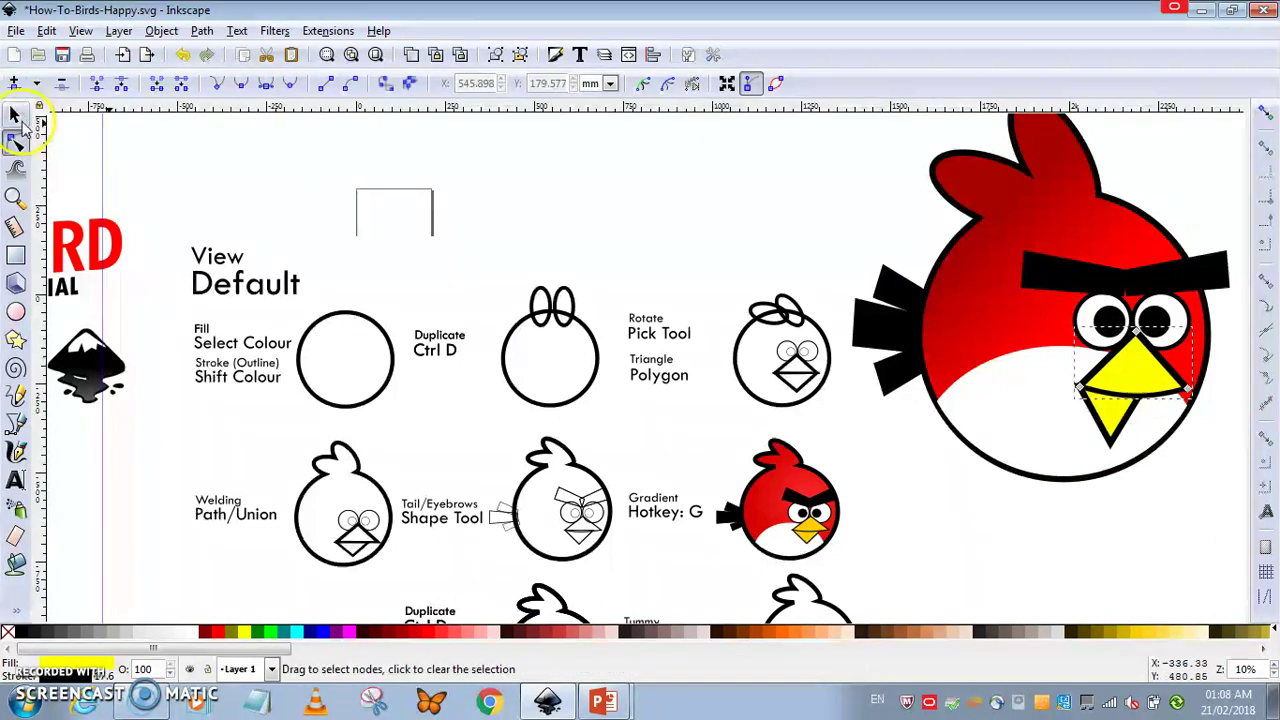
left_click(15, 118)
left_click(491, 186)
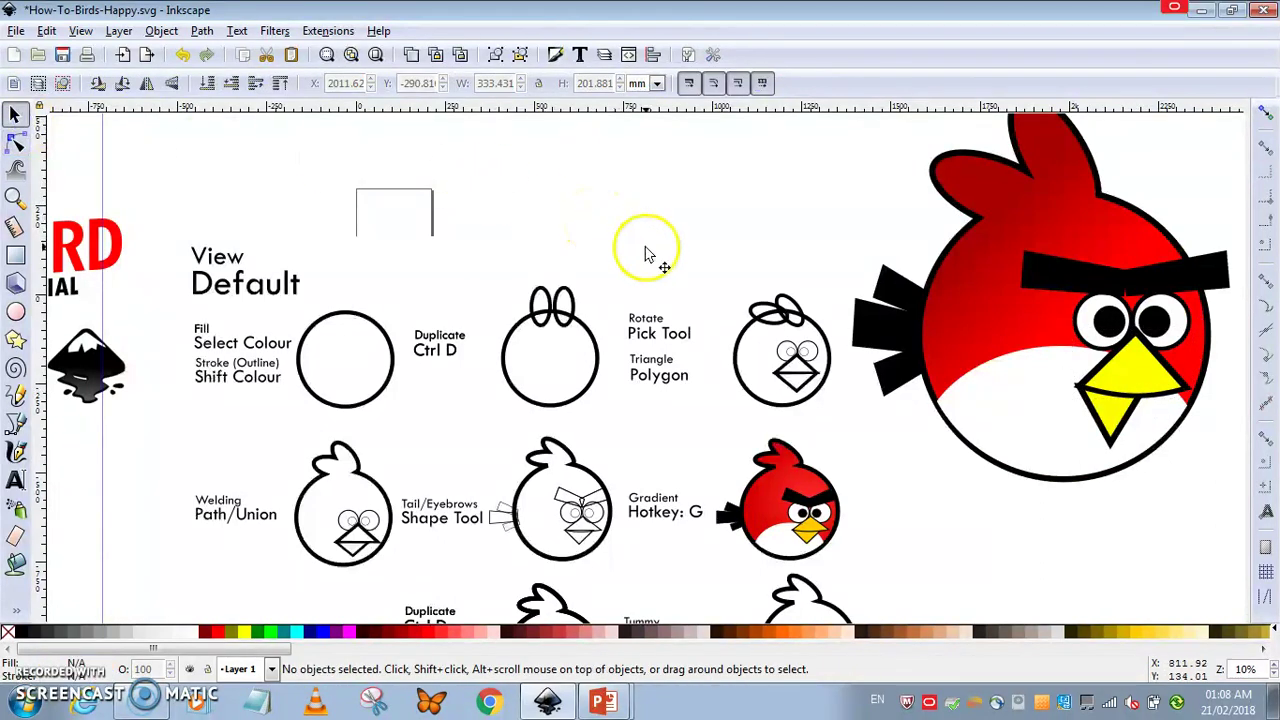
scroll(645, 255, "up", 2)
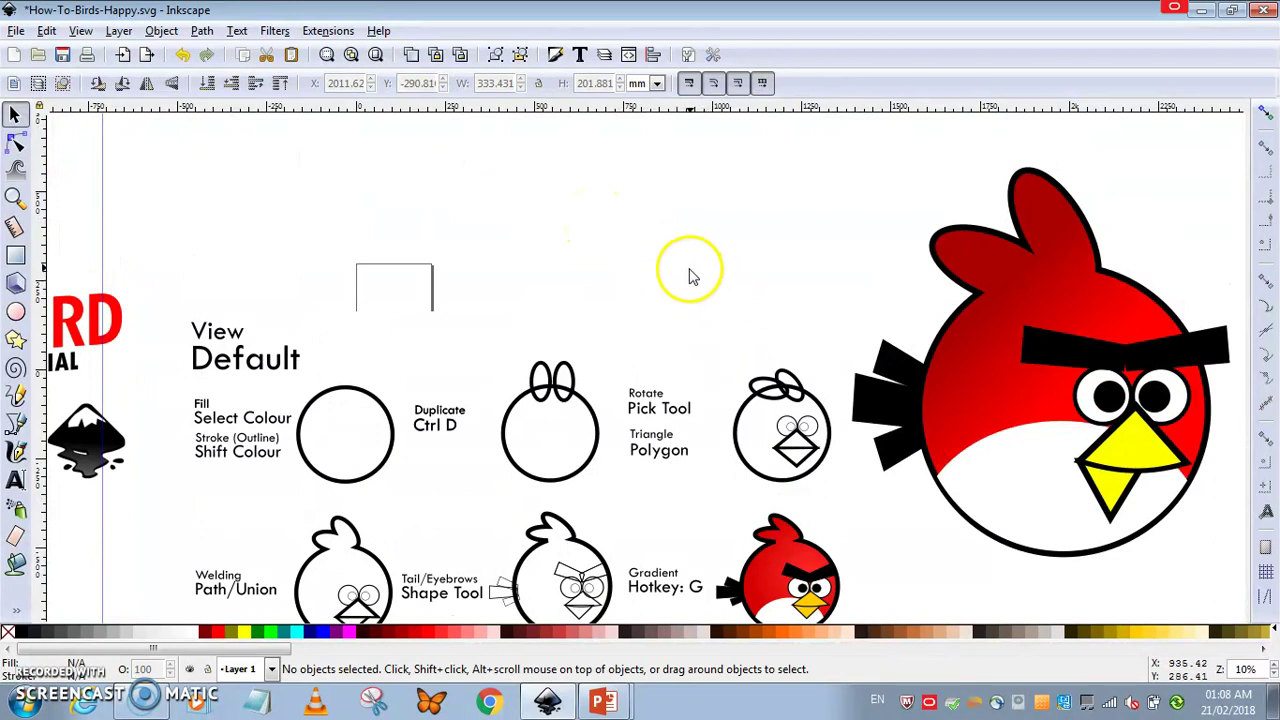
- Switch to the How-To-Happy-Birds-Fast PowerPoint window and show slide 5, ICT FUTURESKILLS Channel
left_click(603, 704)
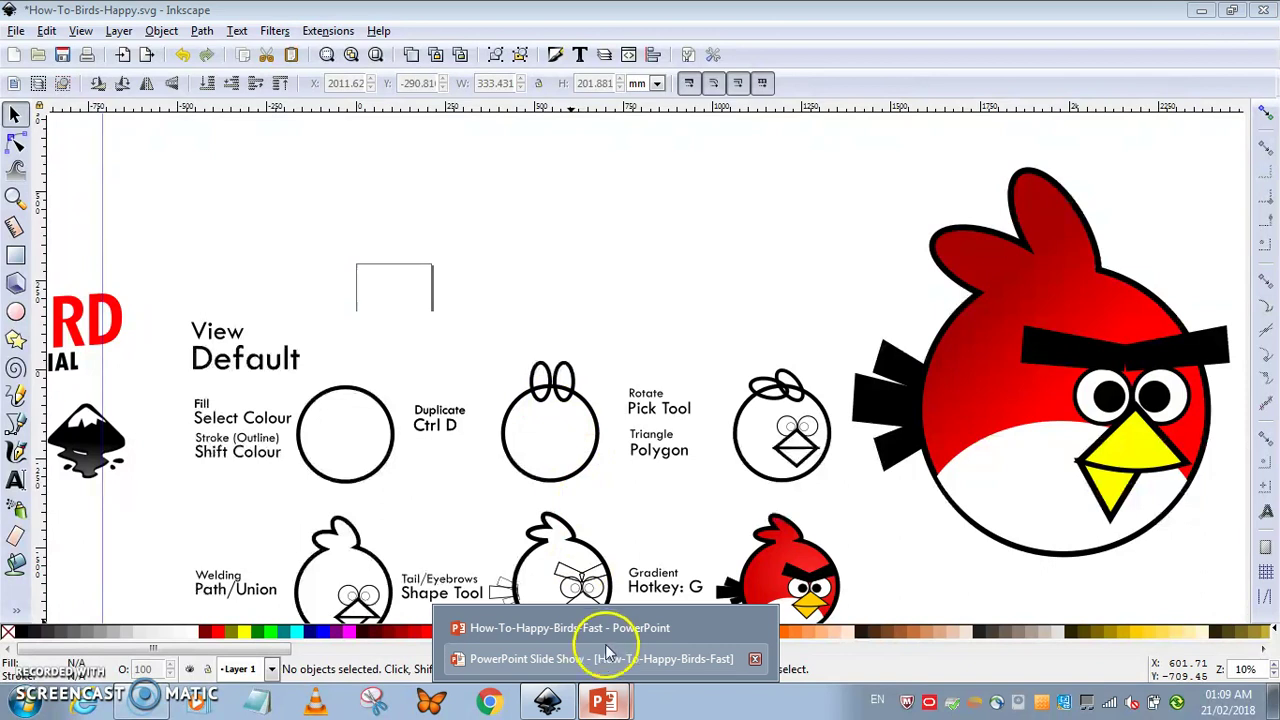
left_click(606, 630)
left_click(42, 237)
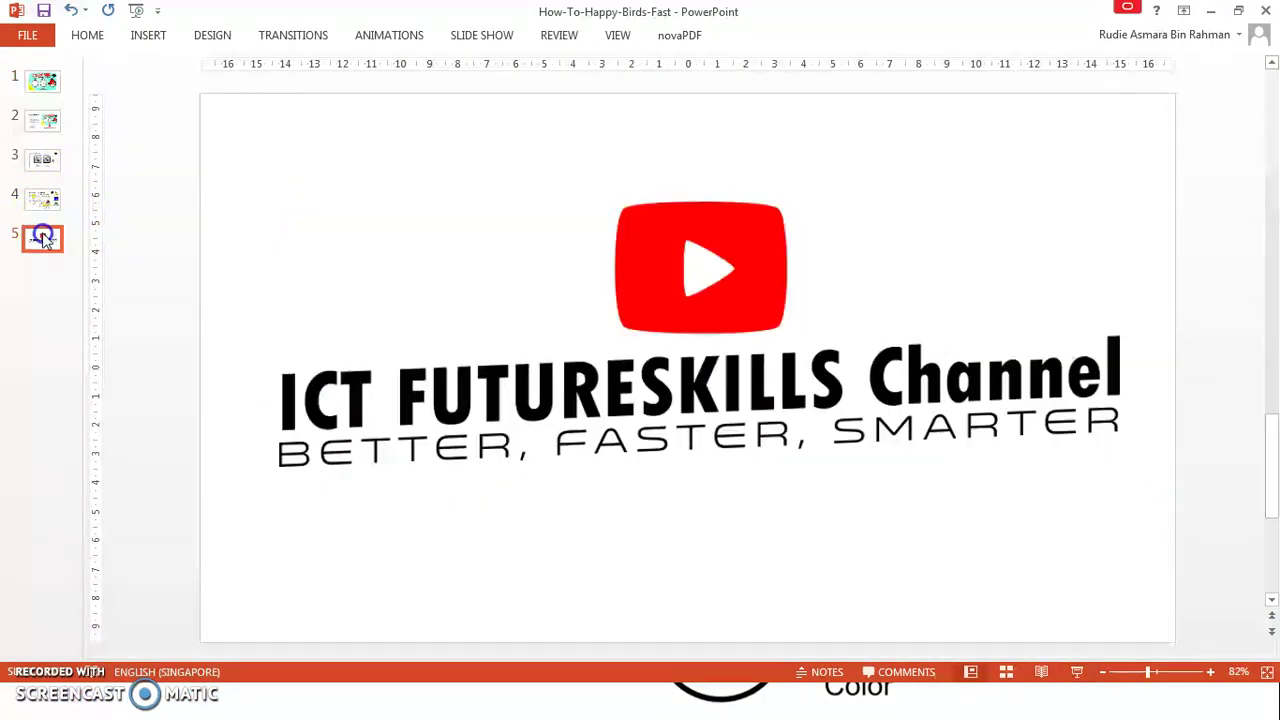